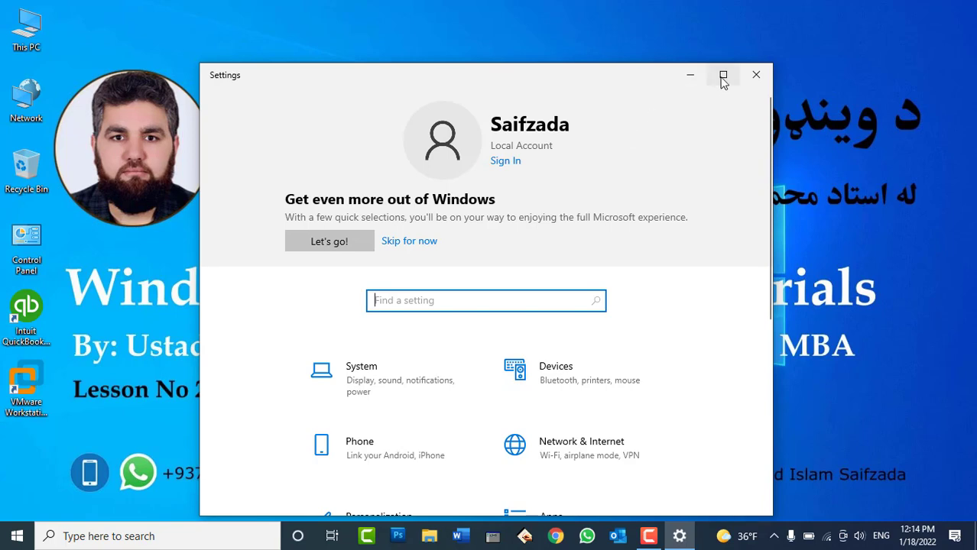
Maximize the Windows Settings window and then close it to reveal the desktop
left_click(724, 74)
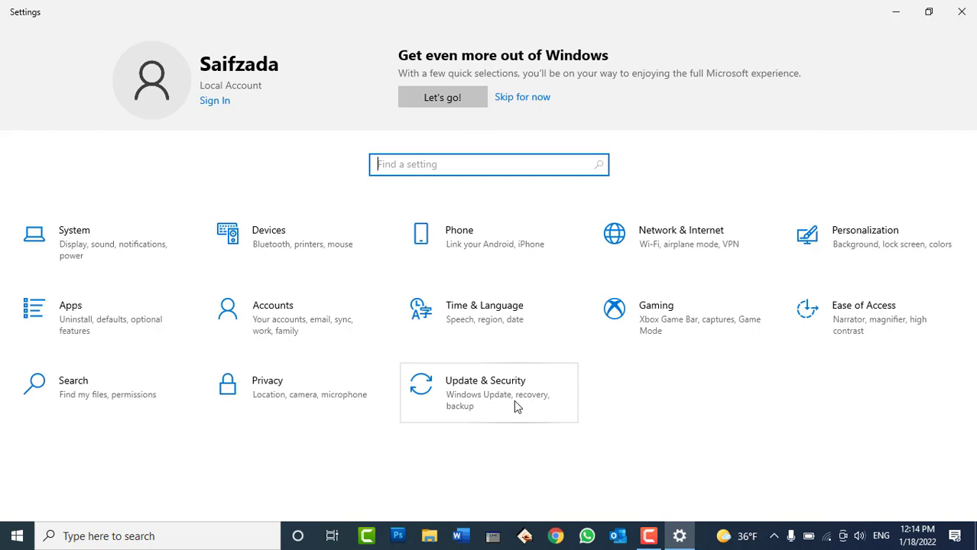
left_click(960, 11)
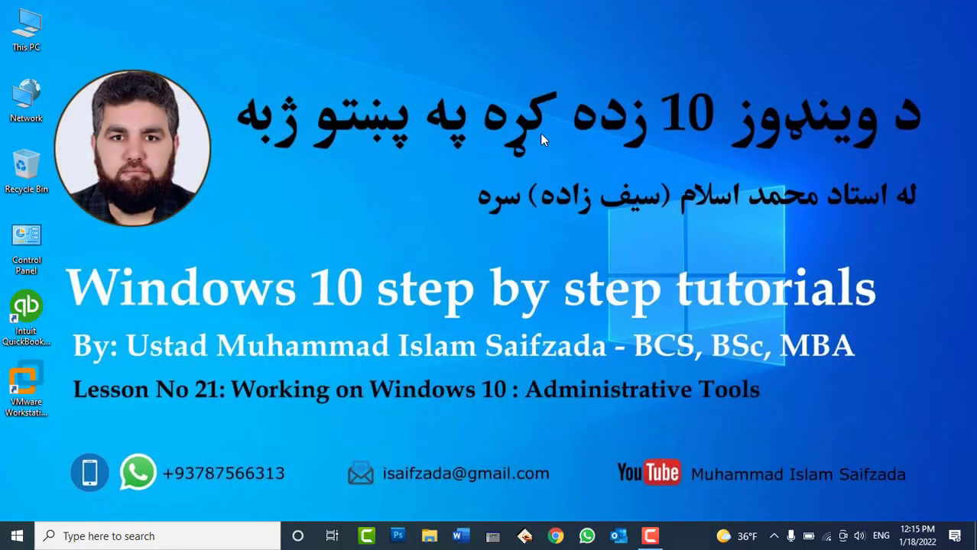
right_click(375, 165)
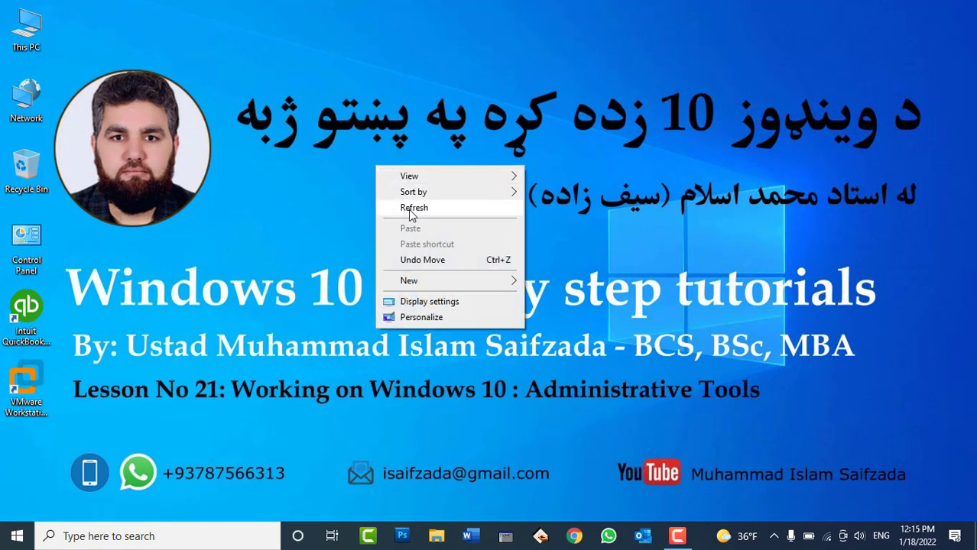
left_click(410, 214)
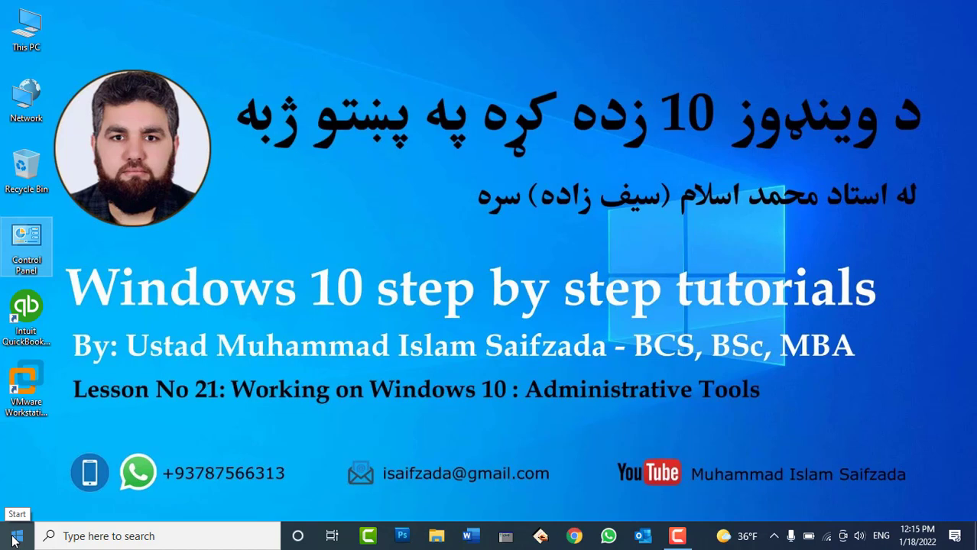
left_click(15, 537)
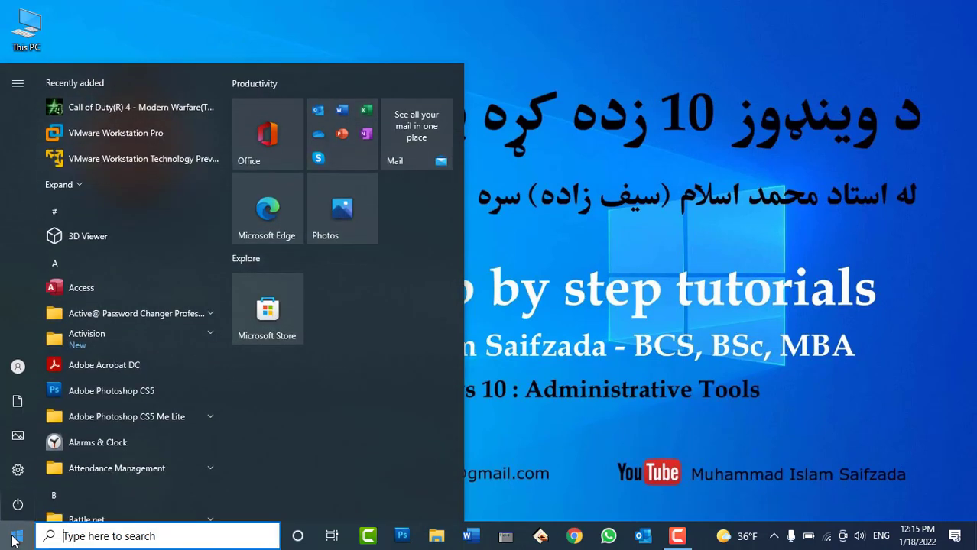
scroll(127, 127, "down", 5)
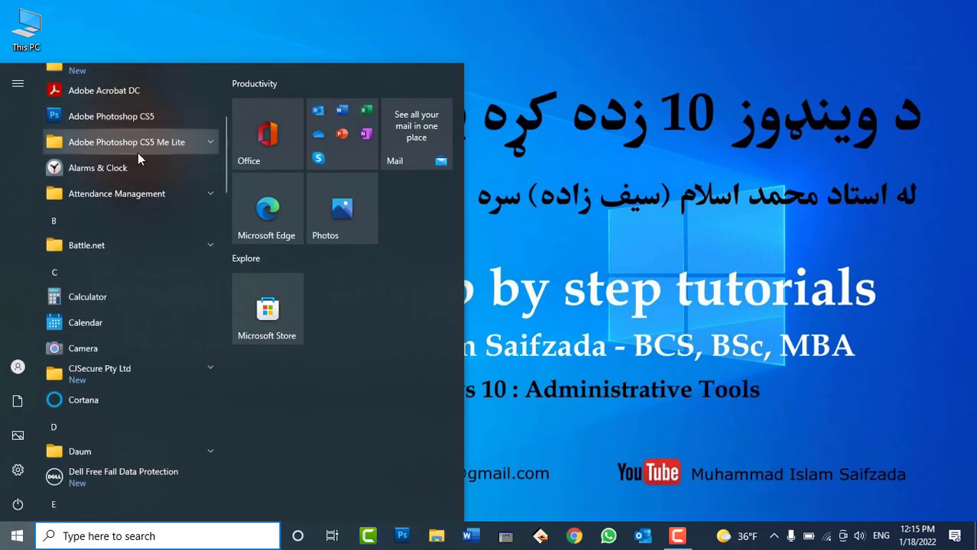
scroll(147, 197, "down", 20)
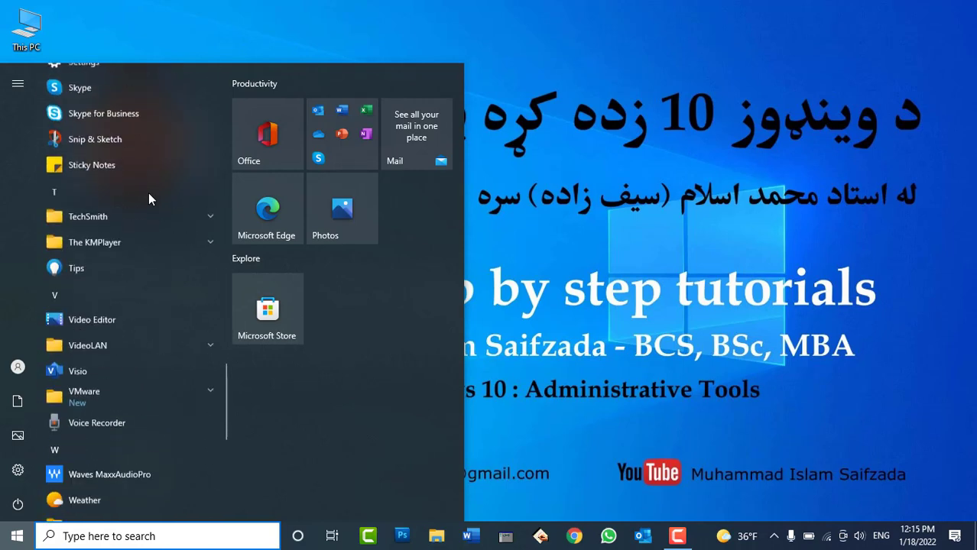
scroll(149, 195, "down", 1)
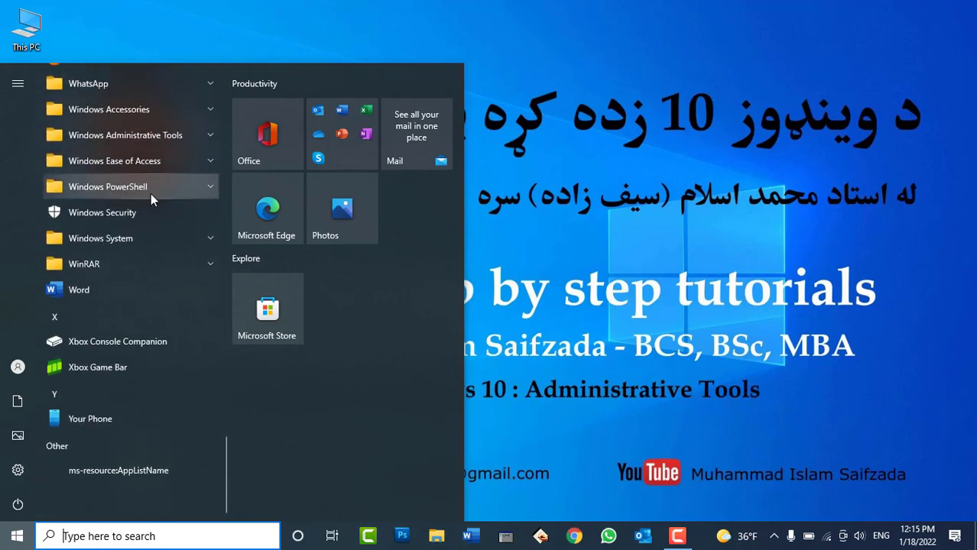
left_click(144, 237)
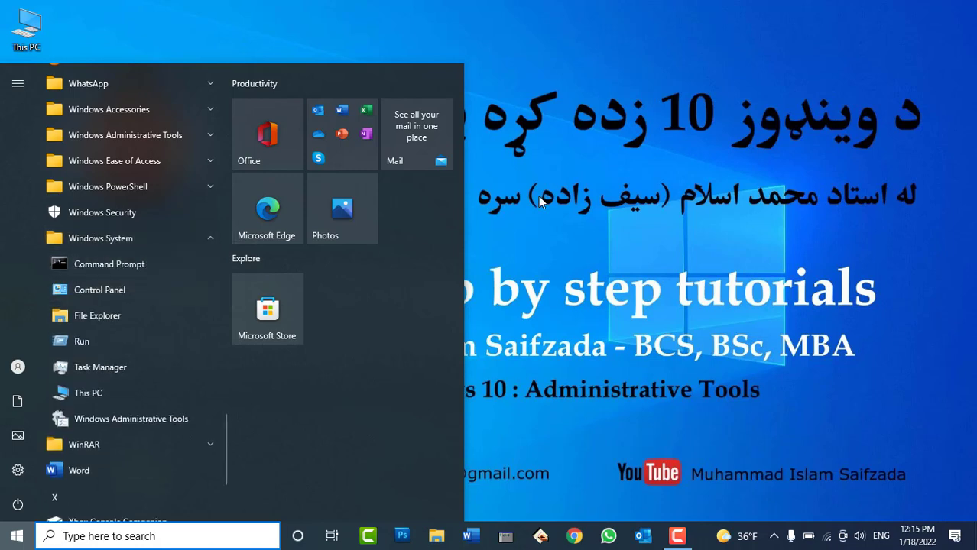
left_click(584, 179)
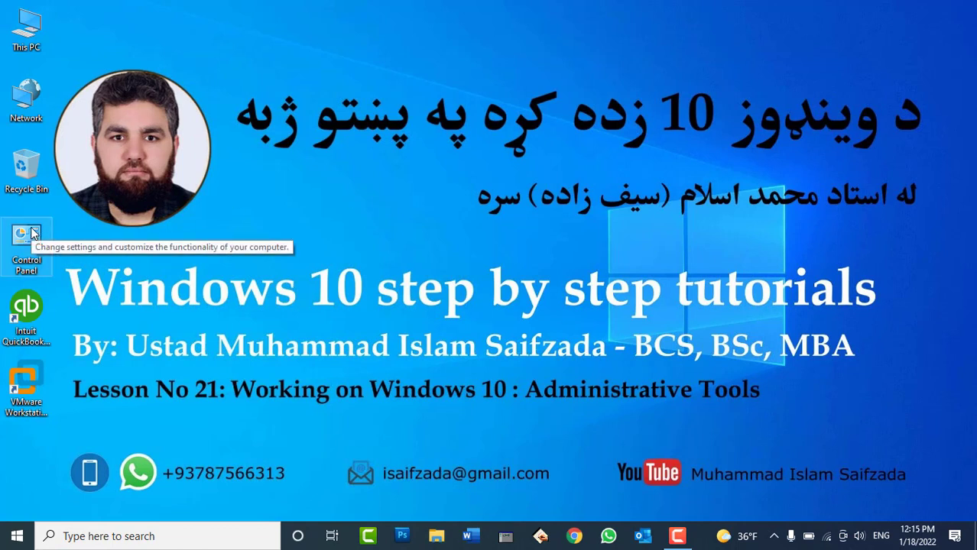
Remove the Control Panel desktop icon by dropping it on the Recycle Bin
left_click_drag(31, 233, 25, 182)
right_click(25, 181)
right_click(522, 66)
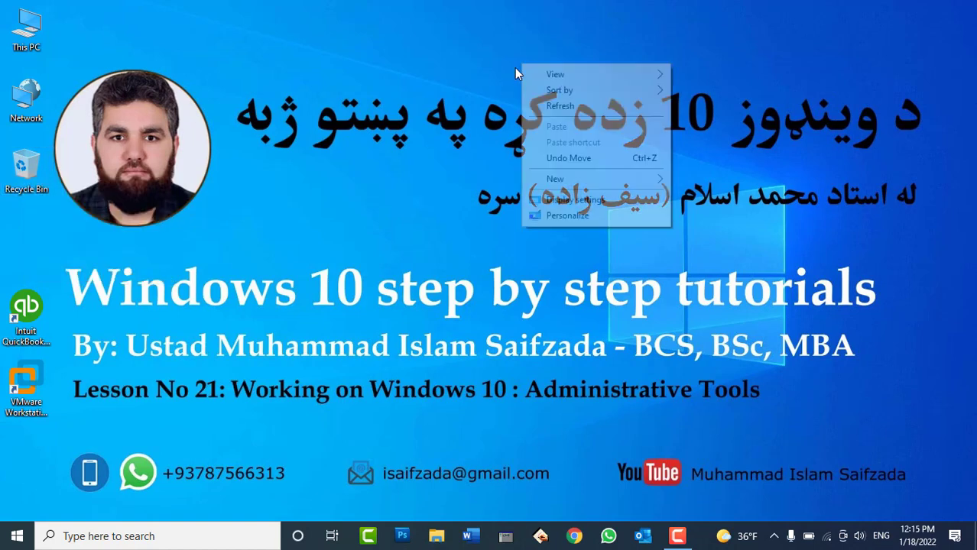
right_click(516, 12)
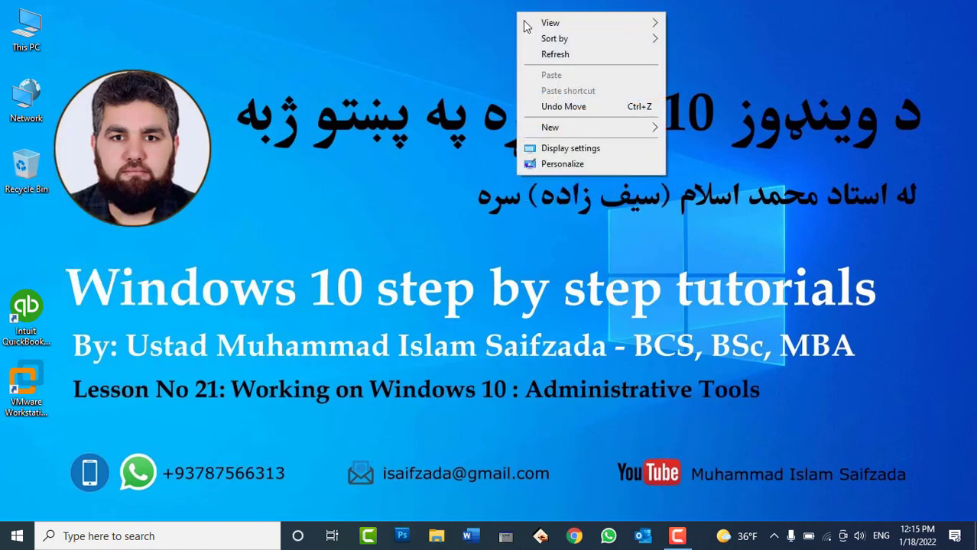
Re-enable the Control Panel desktop icon via Personalize > Themes > Desktop icon settings, then close Settings
left_click(556, 170)
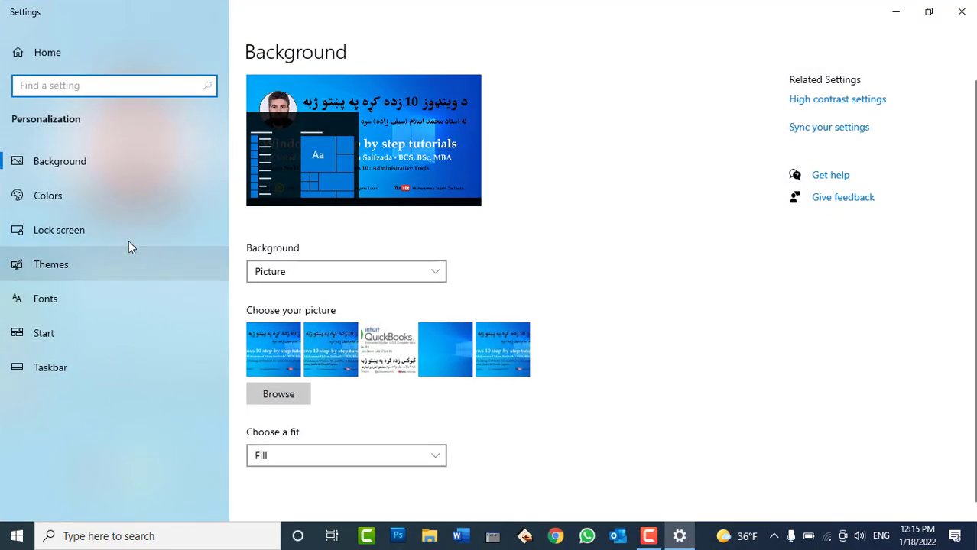
left_click(70, 261)
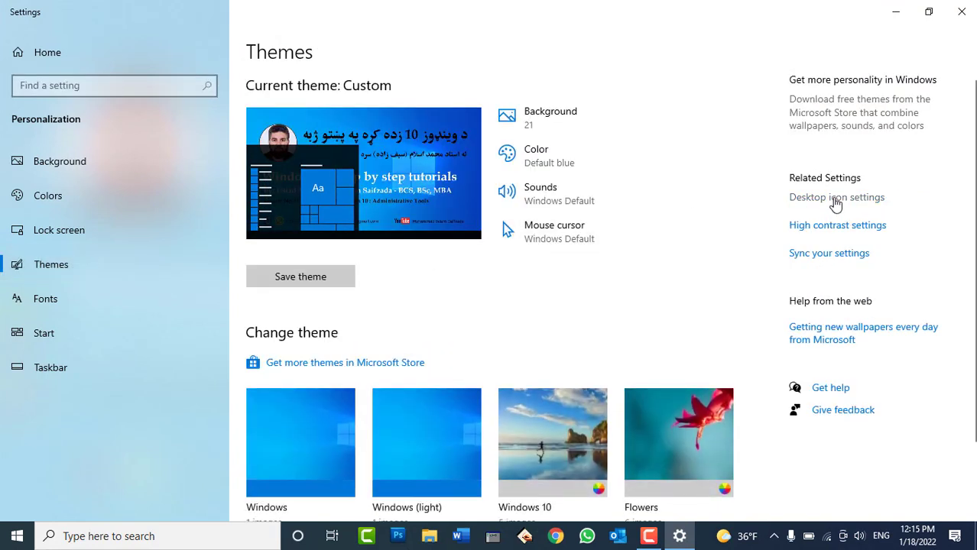
left_click(836, 198)
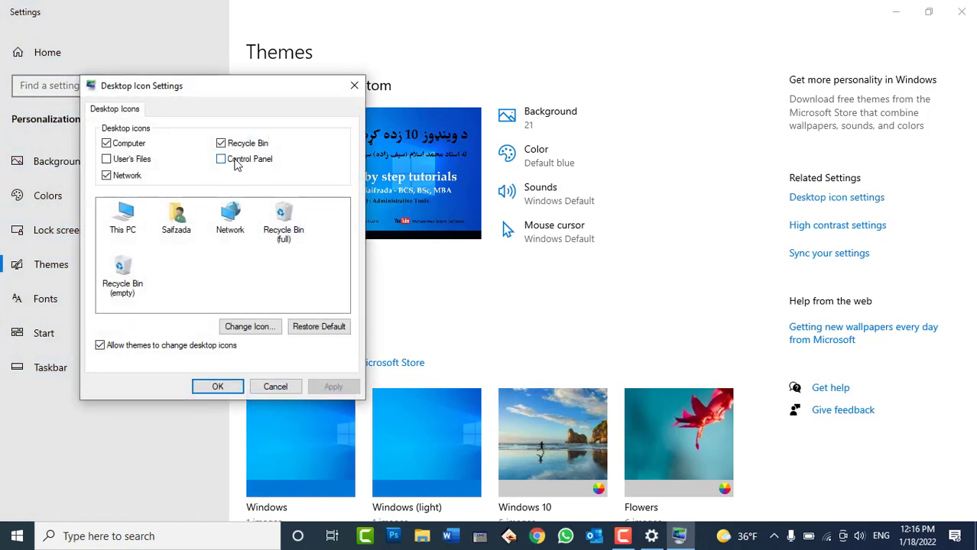
left_click(237, 165)
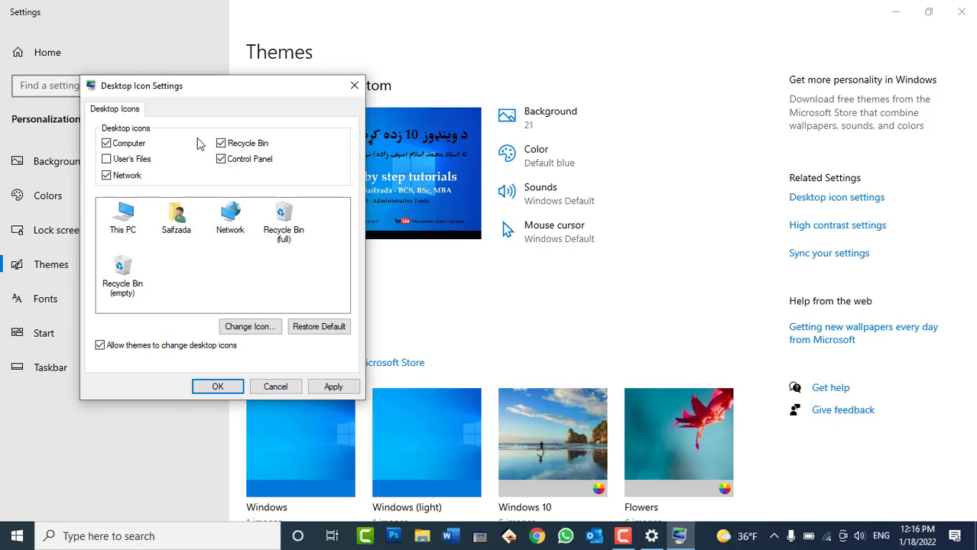
left_click(321, 388)
left_click(220, 387)
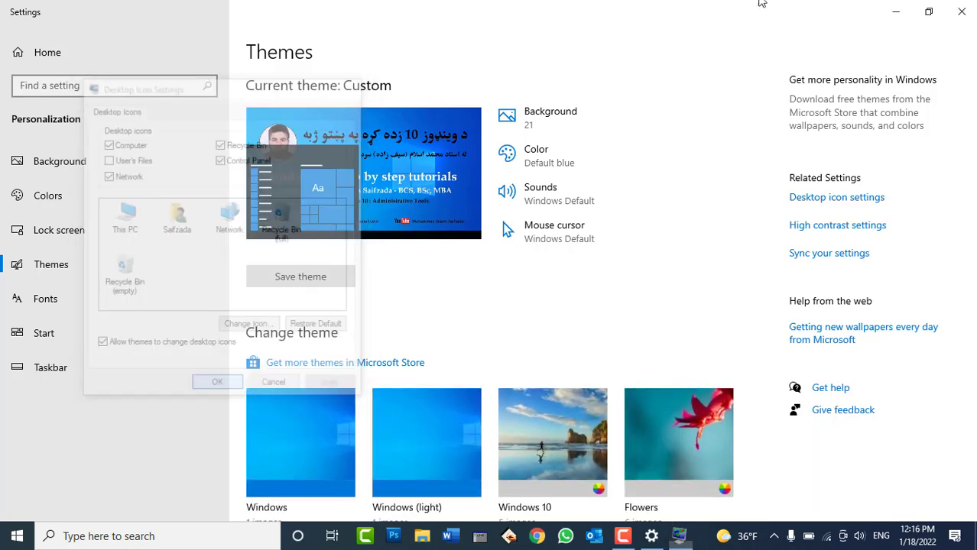
left_click(960, 10)
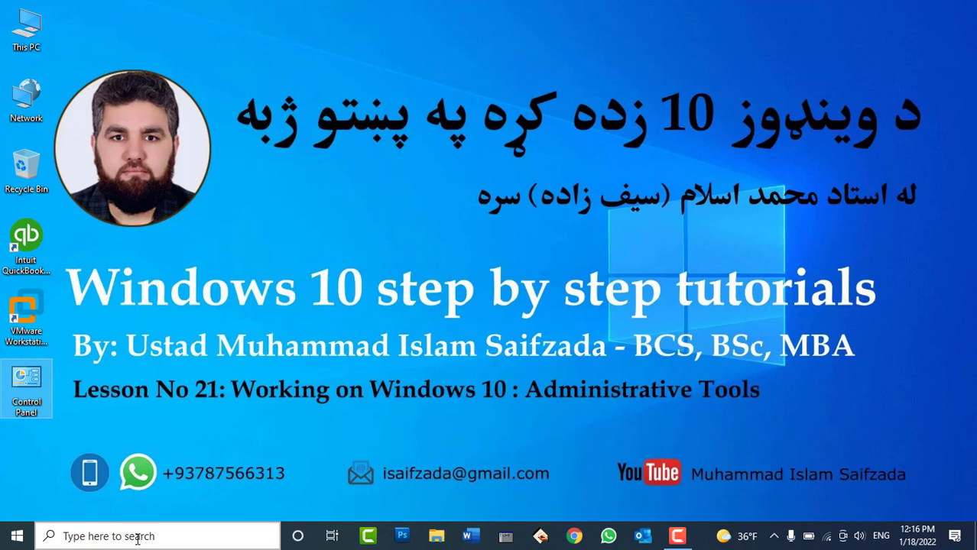
Run 'control' from the Run dialog to open All Control Panel Items
key("super+r")
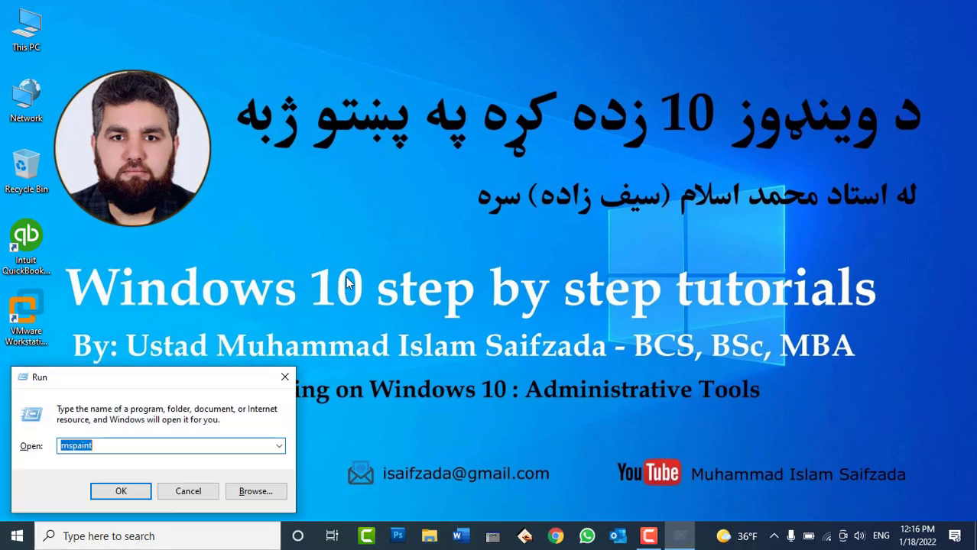
type("control")
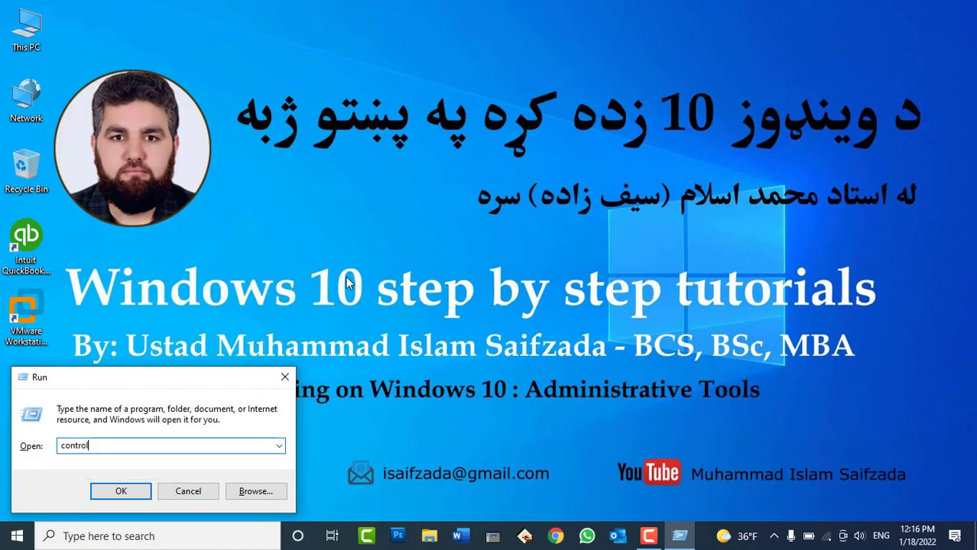
key("Return")
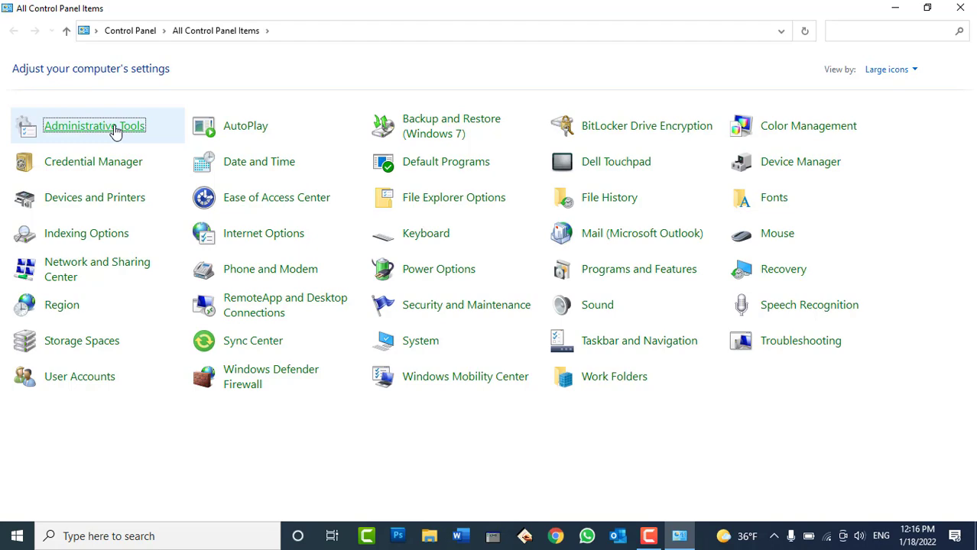
Open Administrative Tools from the All Control Panel Items view
left_click(115, 131)
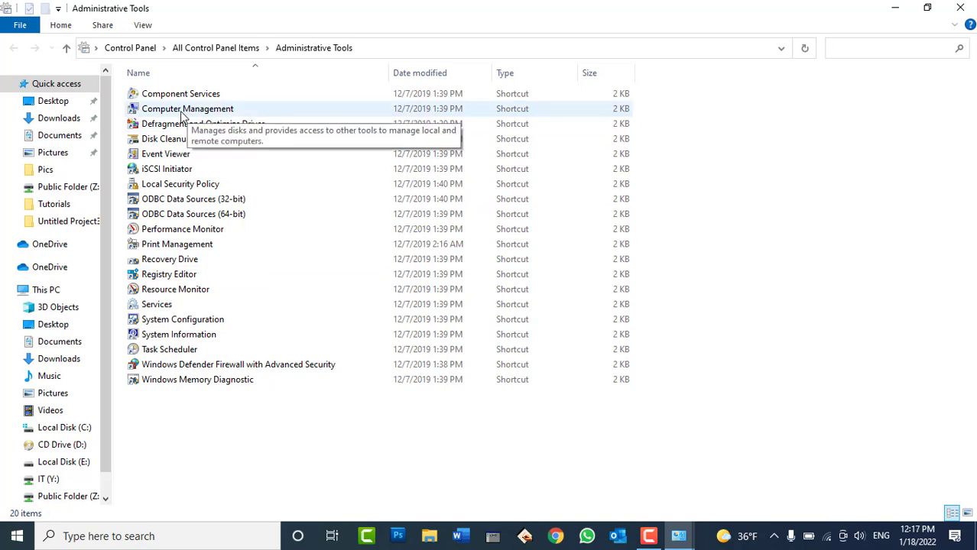
Open Computer Management from Administrative Tools, then close it, Administrative Tools and Control Panel
left_click(182, 115)
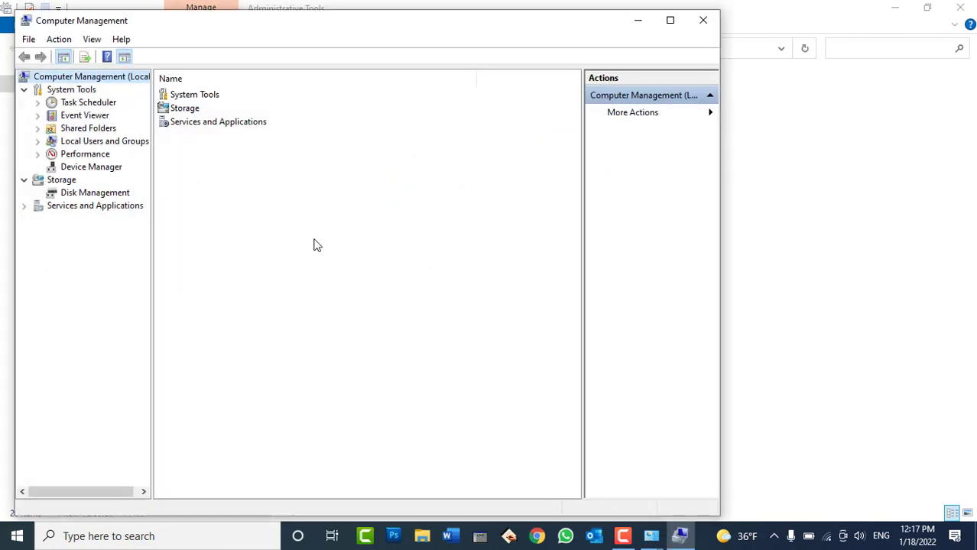
left_click_drag(359, 27, 516, 17)
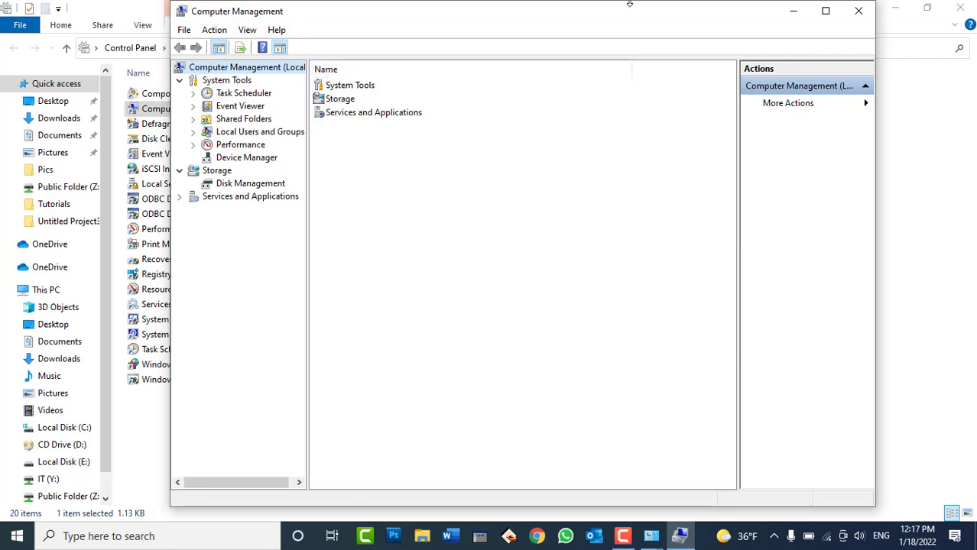
left_click(858, 11)
left_click(956, 9)
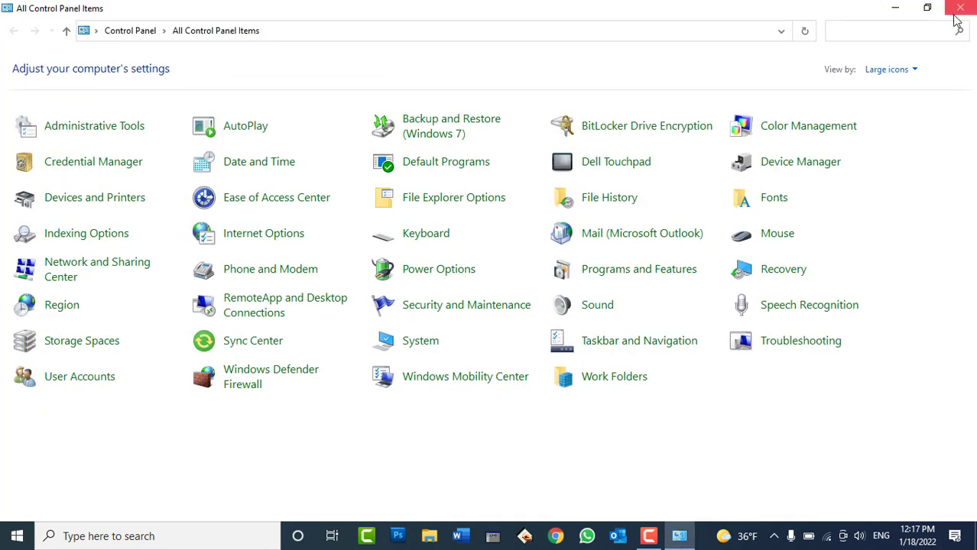
left_click(960, 10)
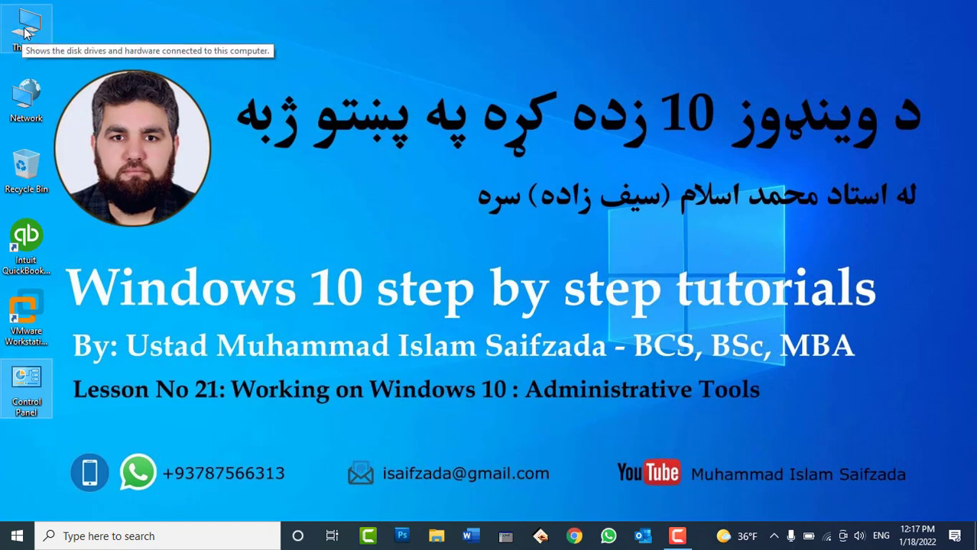
Launch Computer Management from This PC's context menu and select Local Users and Groups
right_click(29, 24)
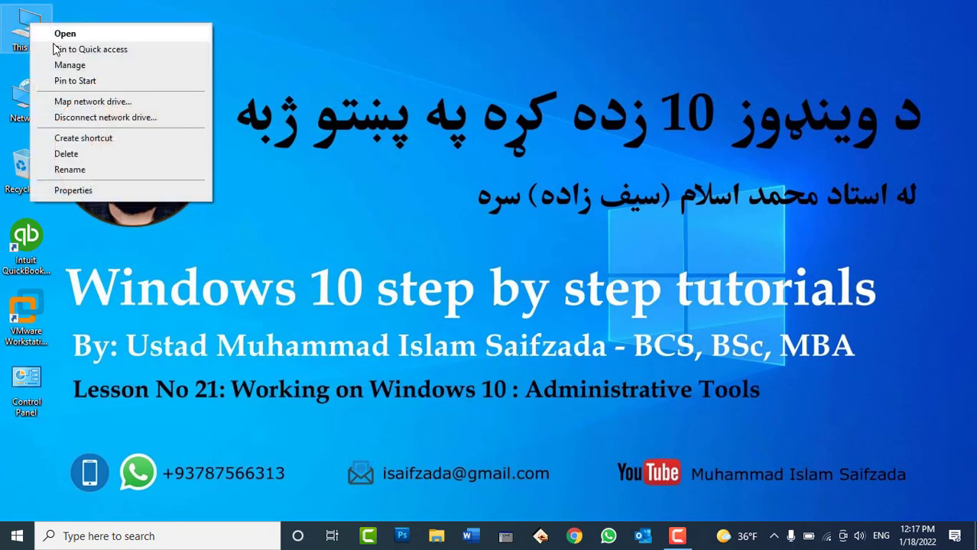
left_click(70, 66)
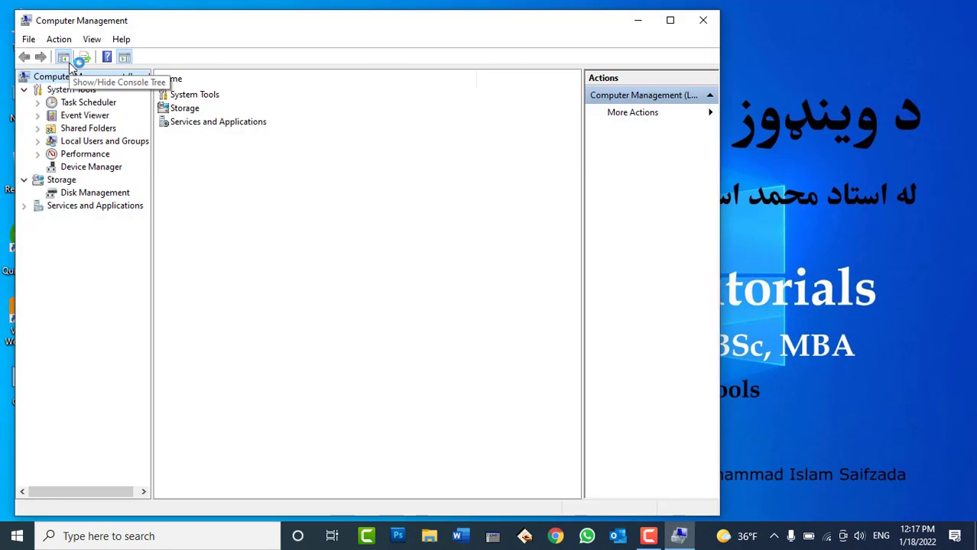
left_click_drag(218, 13, 324, 17)
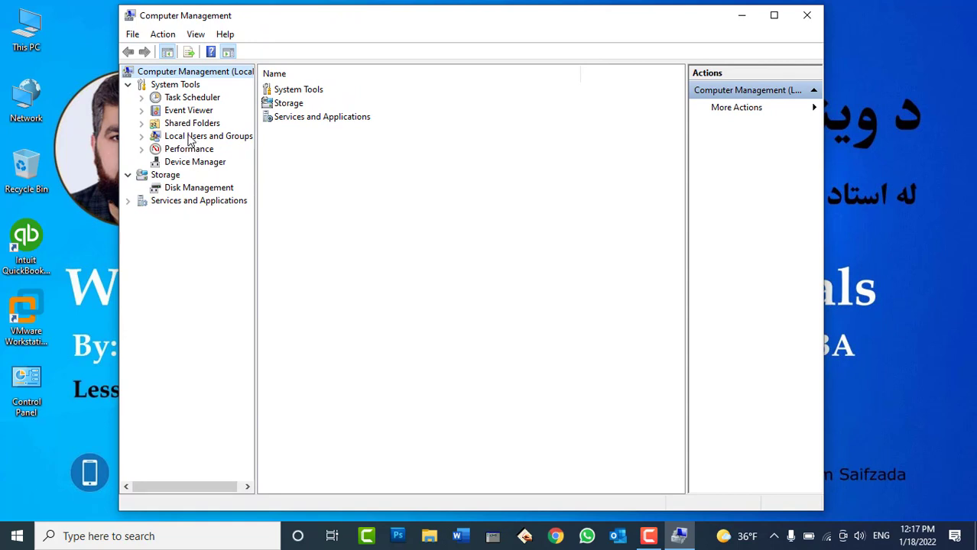
left_click(190, 138)
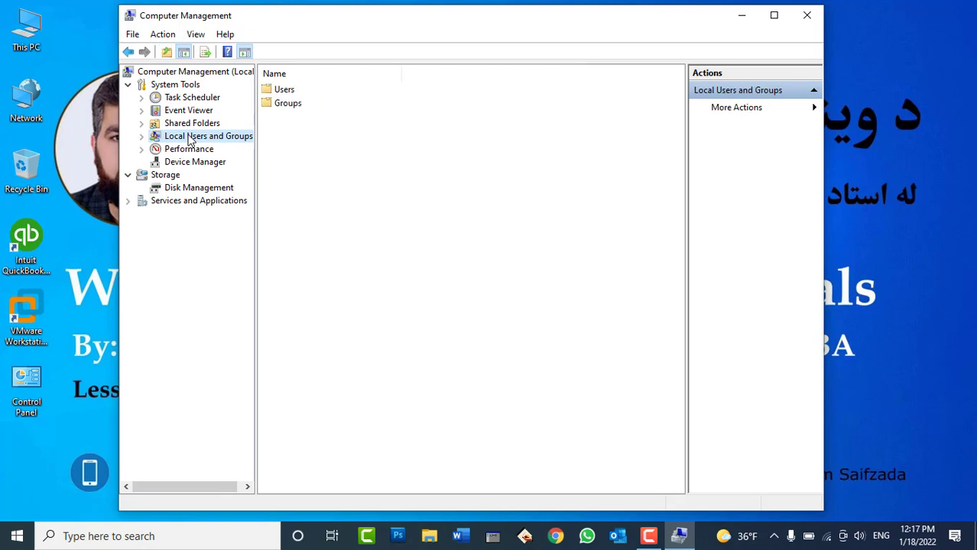
Expand Local Users and Groups, open Users, and widen the Name column
left_click(141, 137)
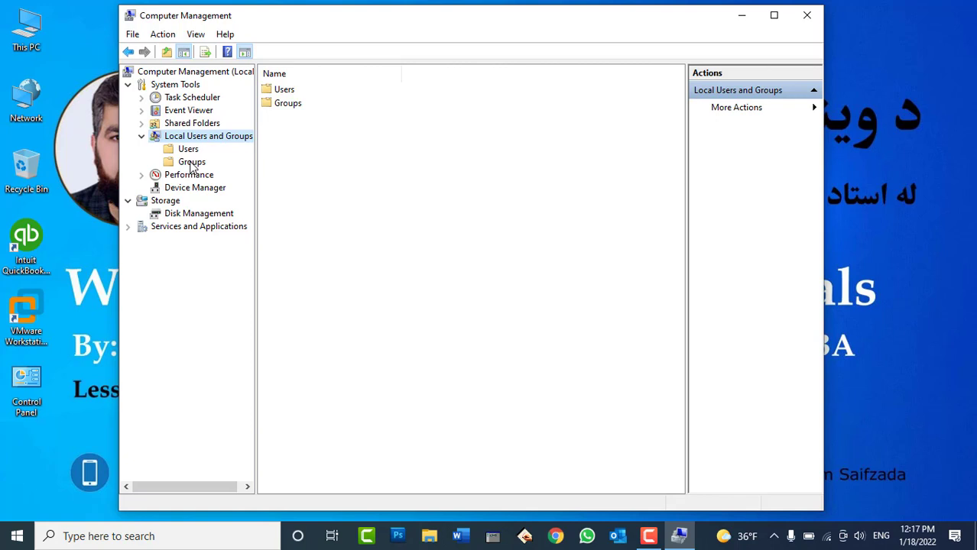
left_click(191, 151)
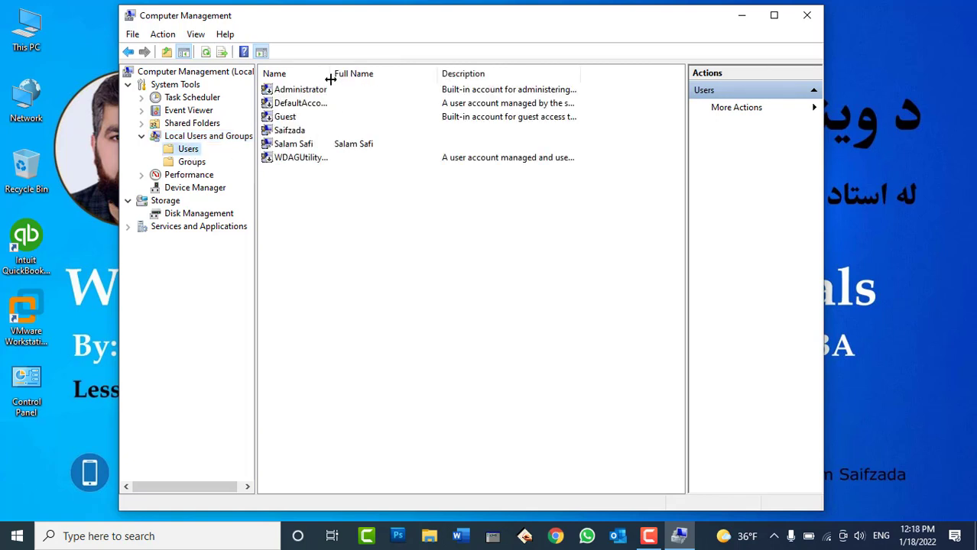
left_click_drag(330, 79, 401, 74)
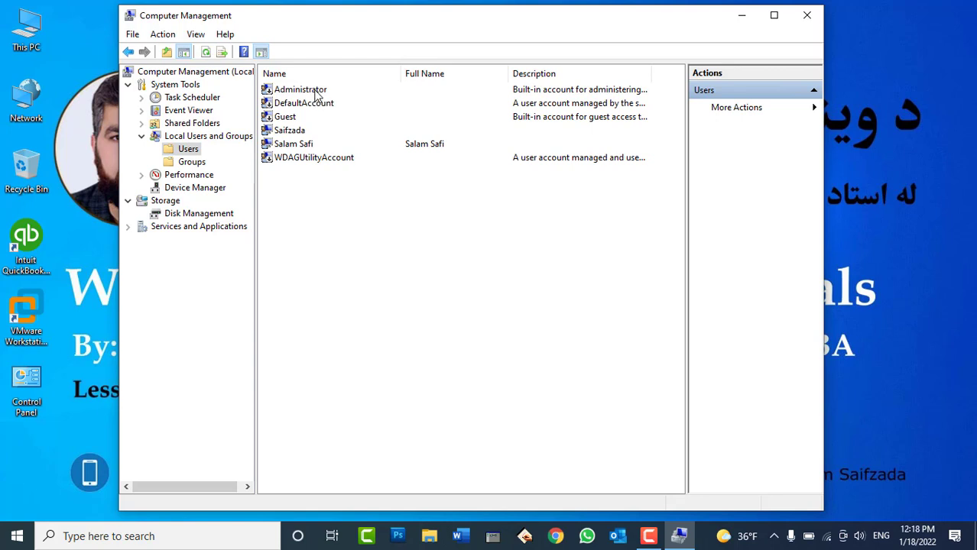
Select each account in turn: Administrator, DefaultAccount, Guest, and the two below it
left_click(316, 92)
left_click(317, 104)
left_click(300, 119)
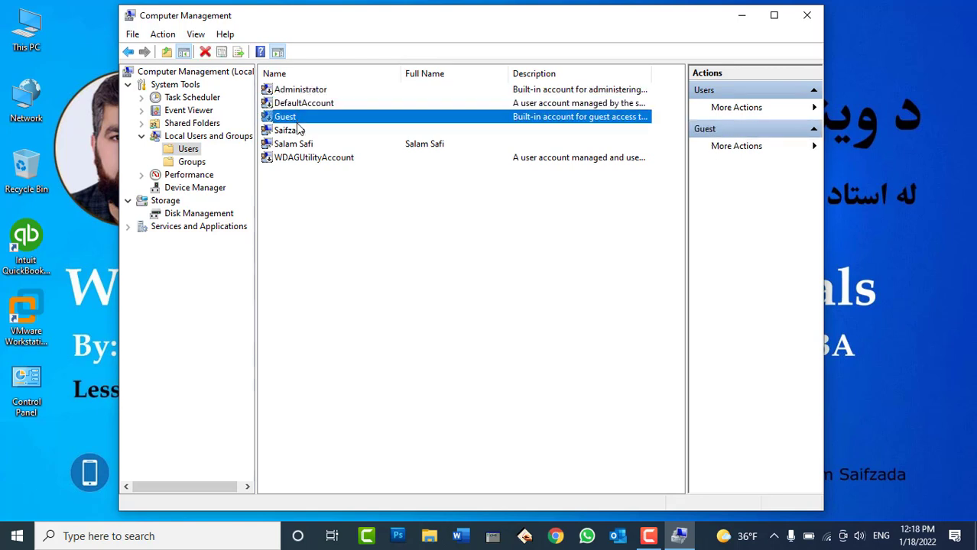
left_click(299, 131)
left_click(302, 145)
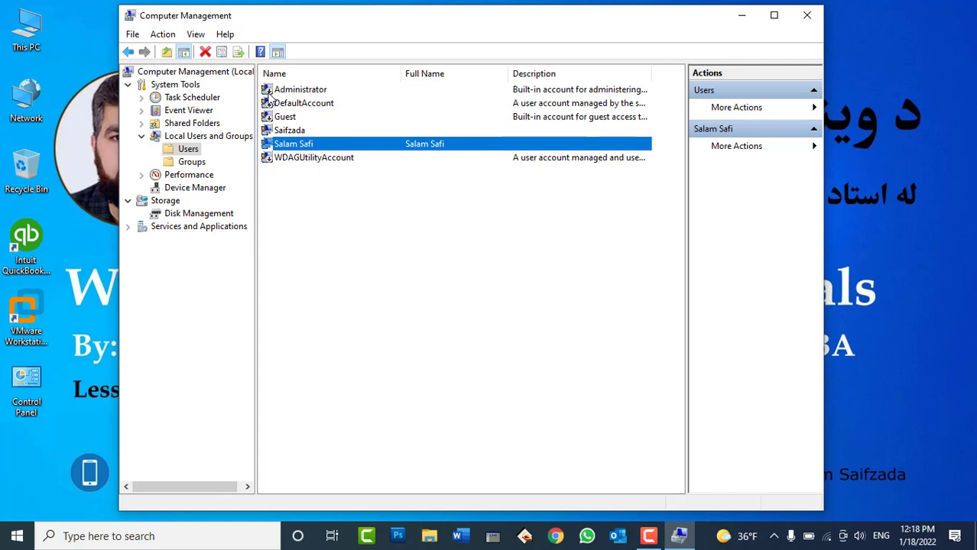
left_click(268, 92)
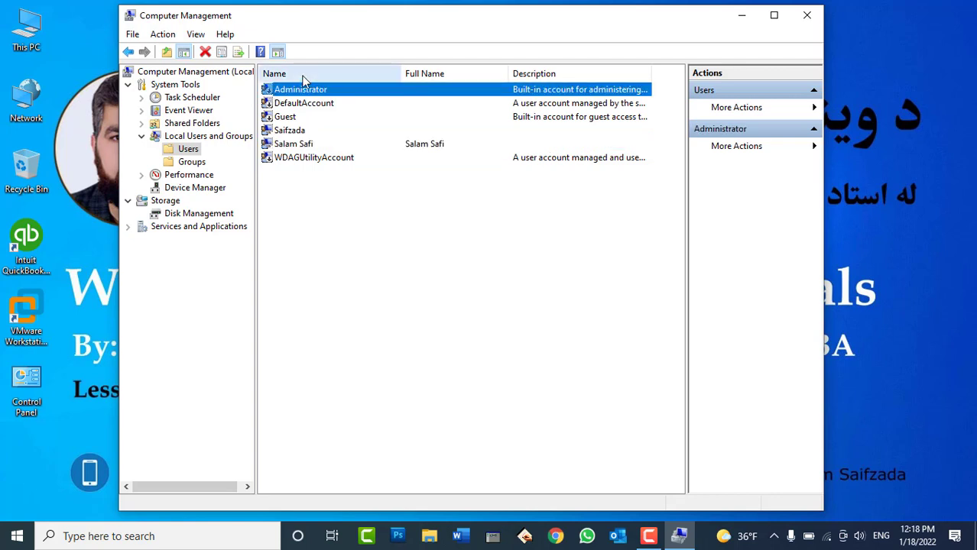
left_click(277, 104)
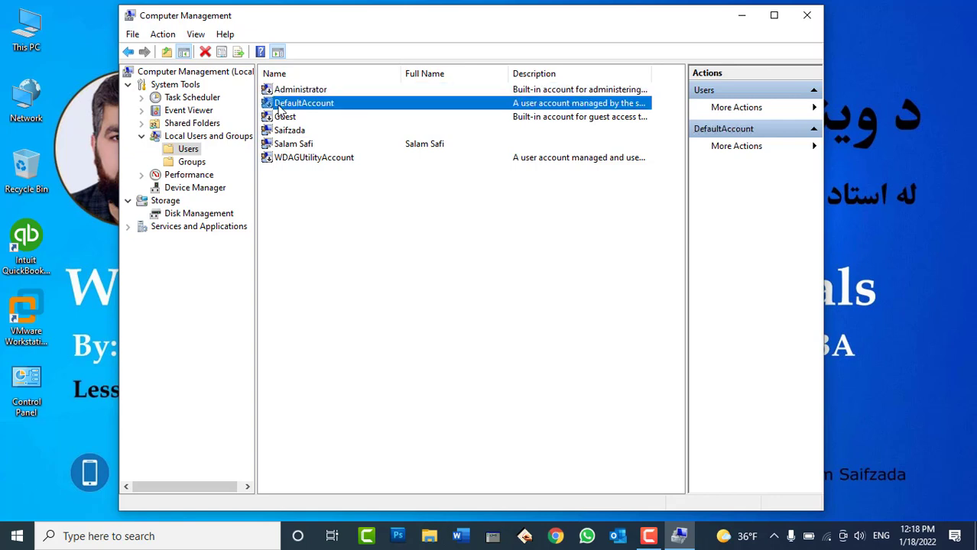
left_click(281, 117)
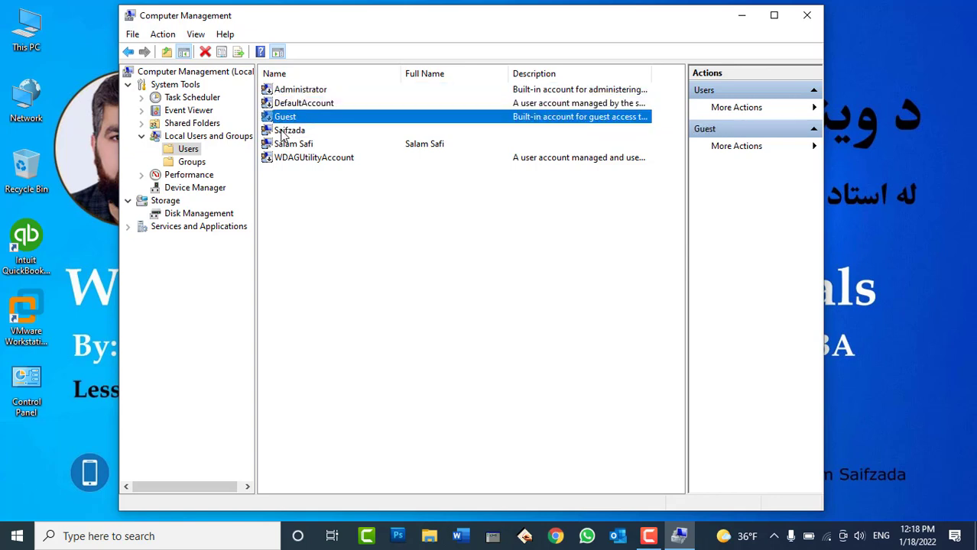
left_click(282, 135)
left_click(288, 147)
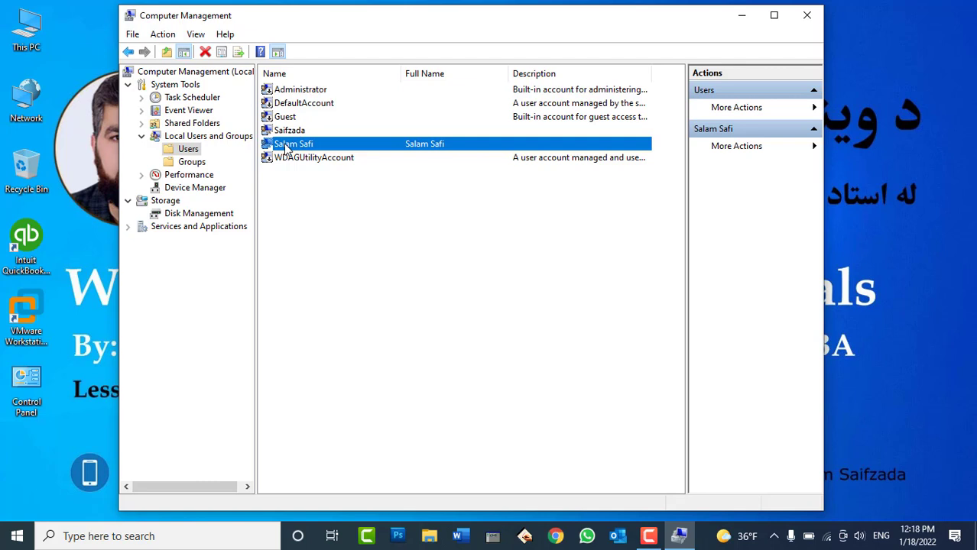
Delete the local account that had a full name, confirming with Yes
left_click(302, 198)
left_click(283, 147)
right_click(284, 148)
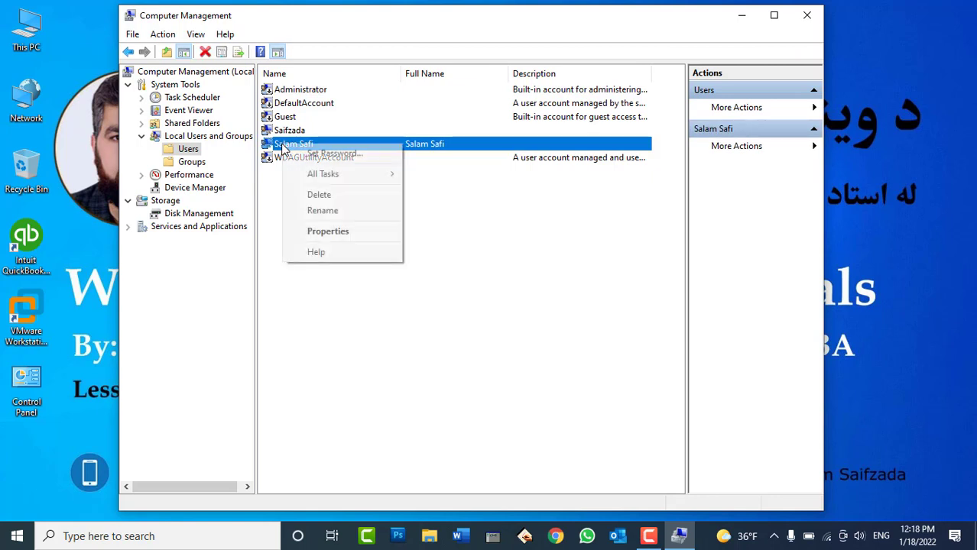
left_click(316, 196)
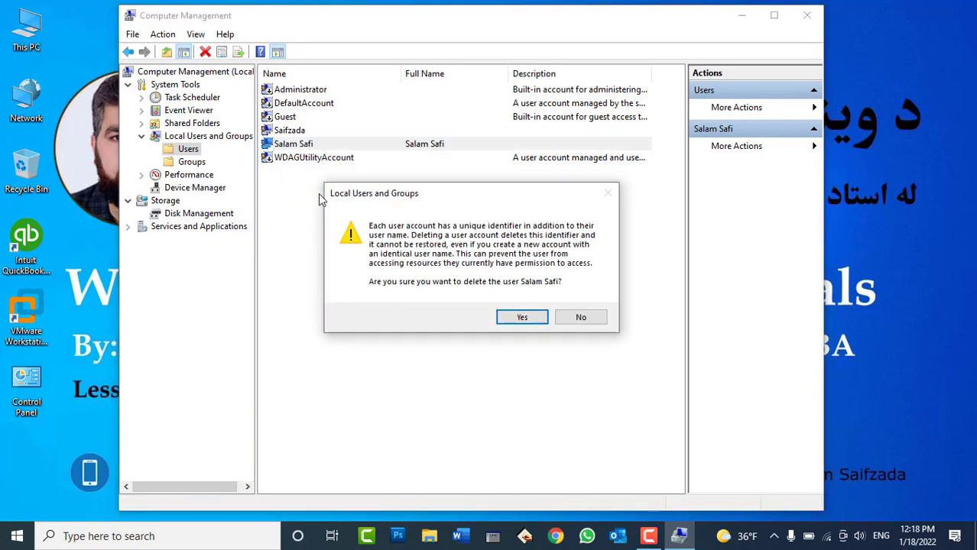
left_click(526, 319)
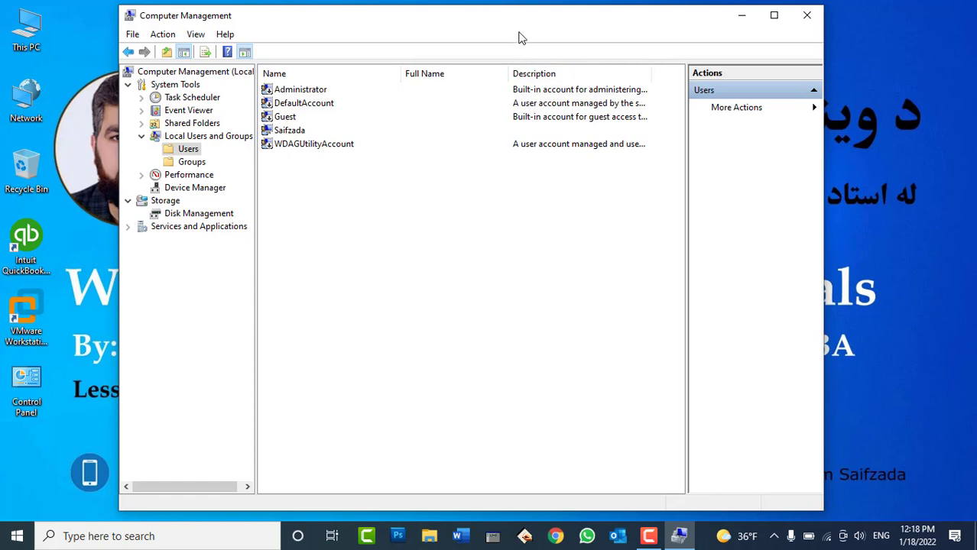
left_click_drag(519, 25, 547, 26)
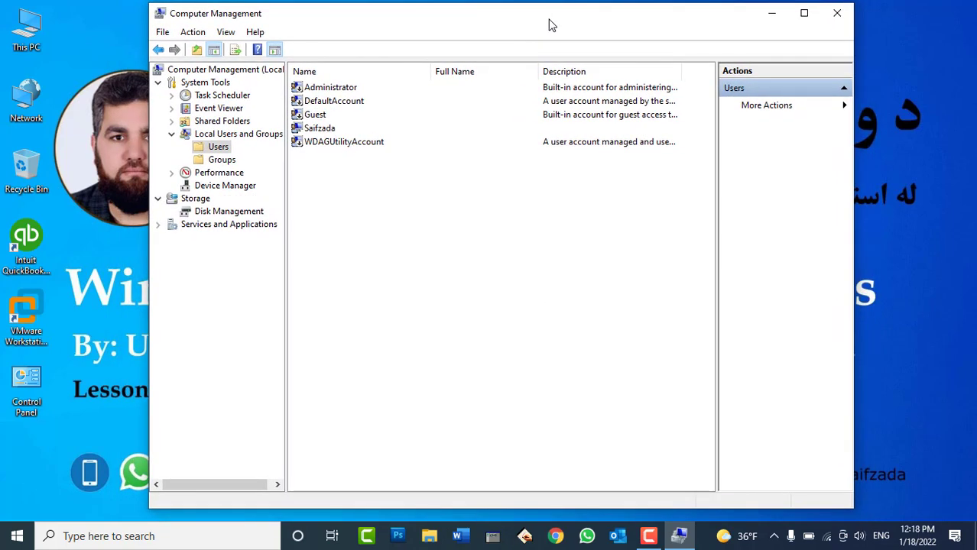
Search for cmd and open Command Prompt as administrator
left_click(142, 533)
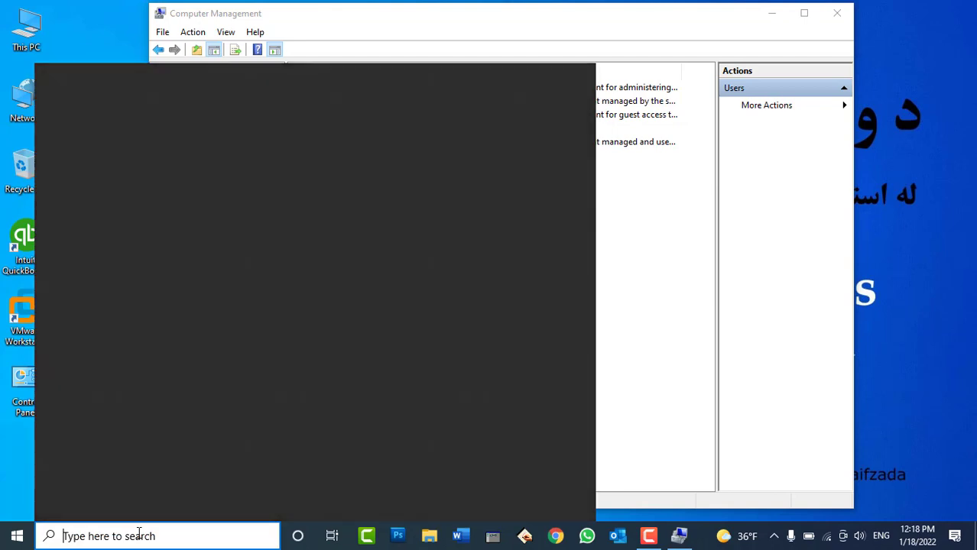
type("cmd")
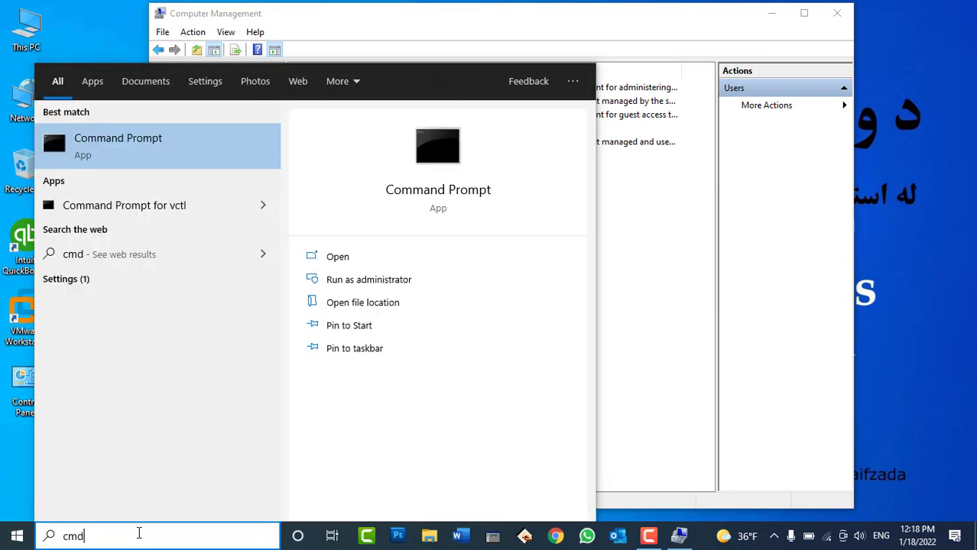
left_click(373, 279)
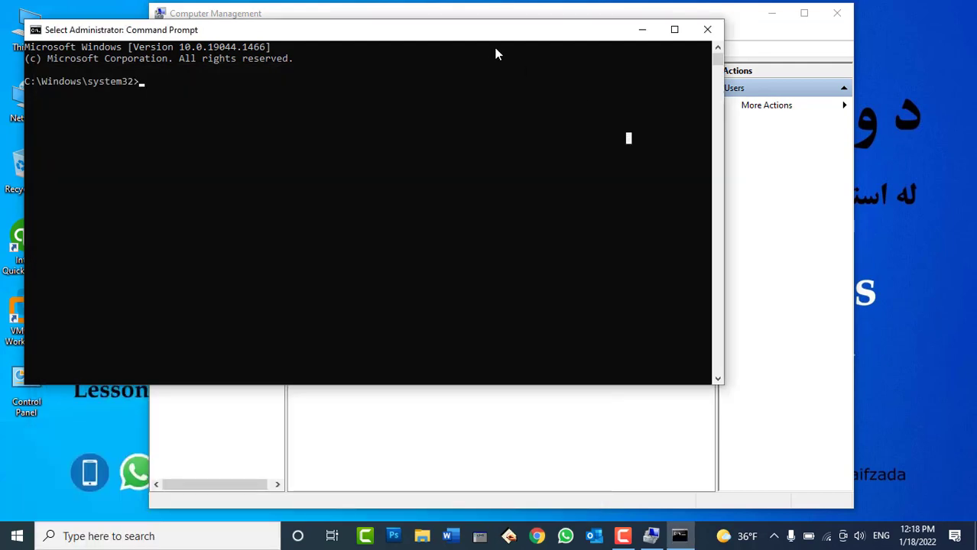
left_click_drag(489, 38, 682, 157)
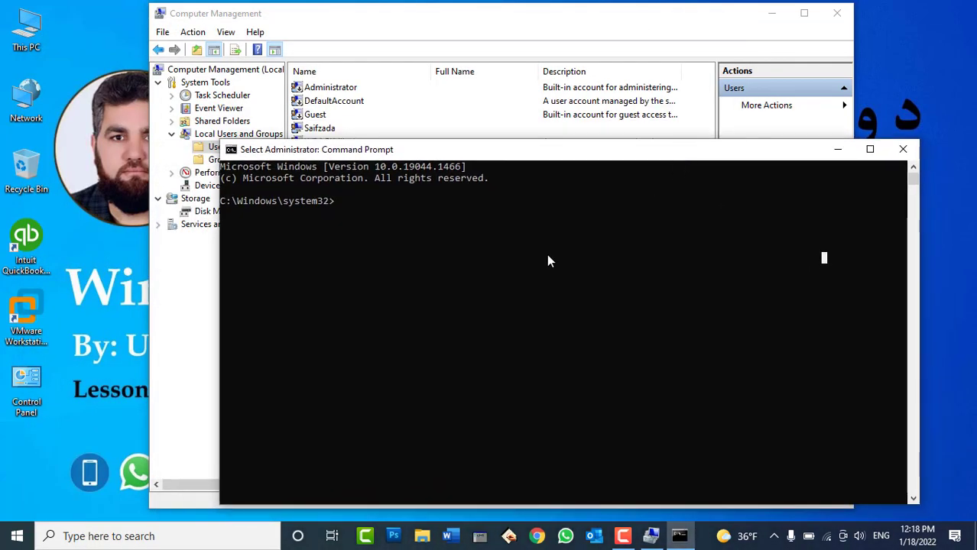
Run 'net user' to list local accounts, then return to Computer Management
type("net us")
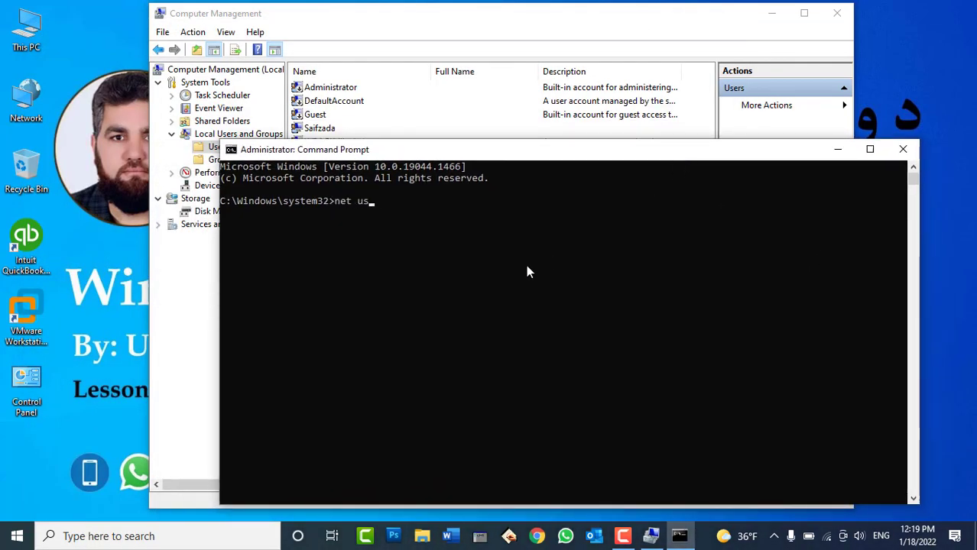
type("er")
key("Return")
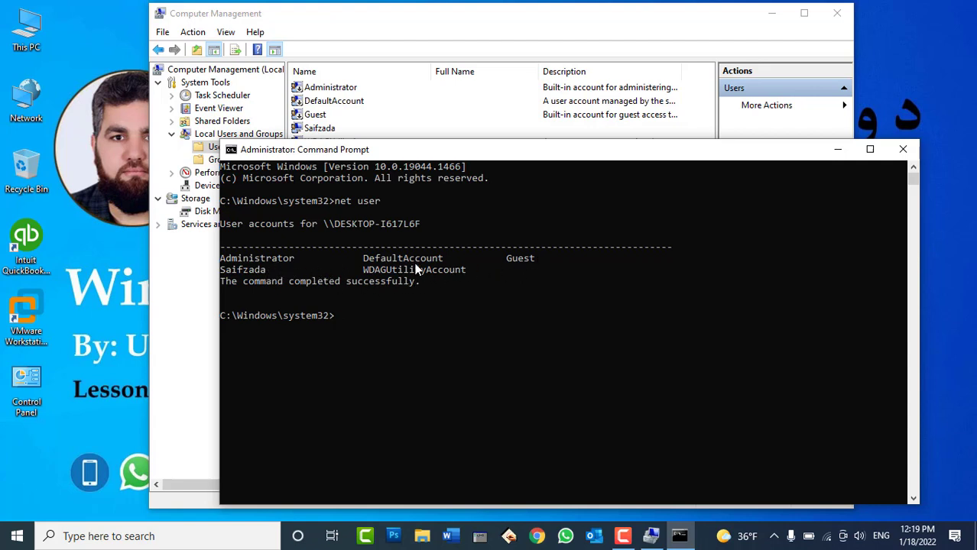
left_click(509, 31)
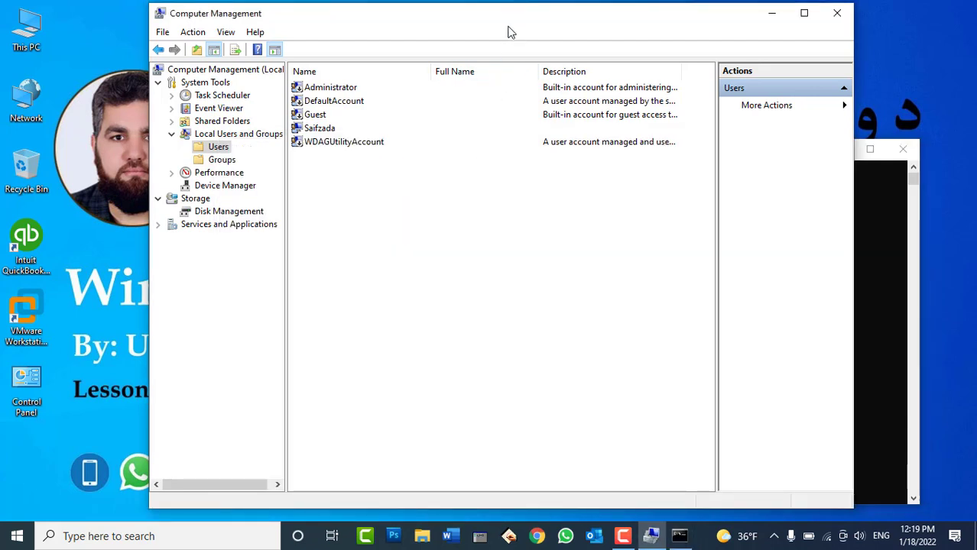
Open the New User dialog from the Users list's context menu
right_click(395, 212)
left_click(367, 218)
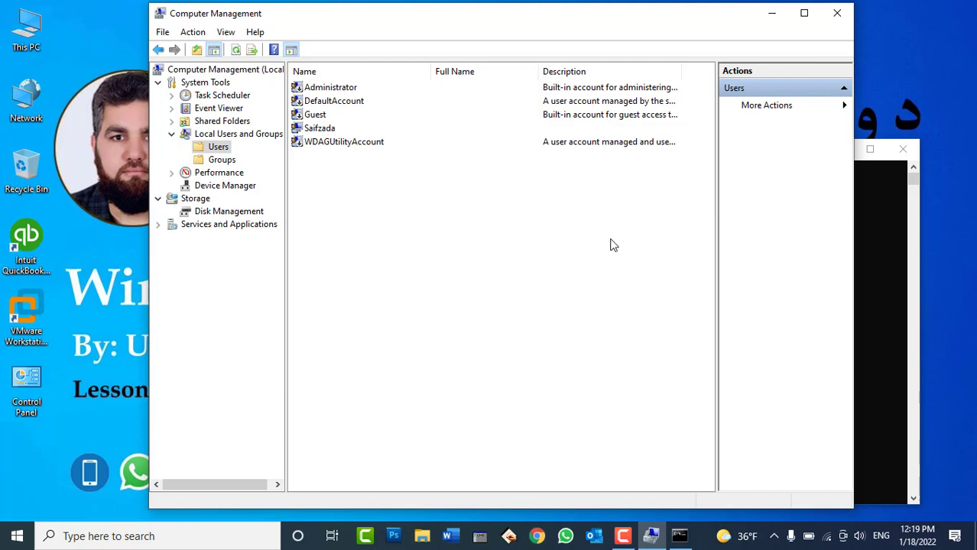
right_click(496, 236)
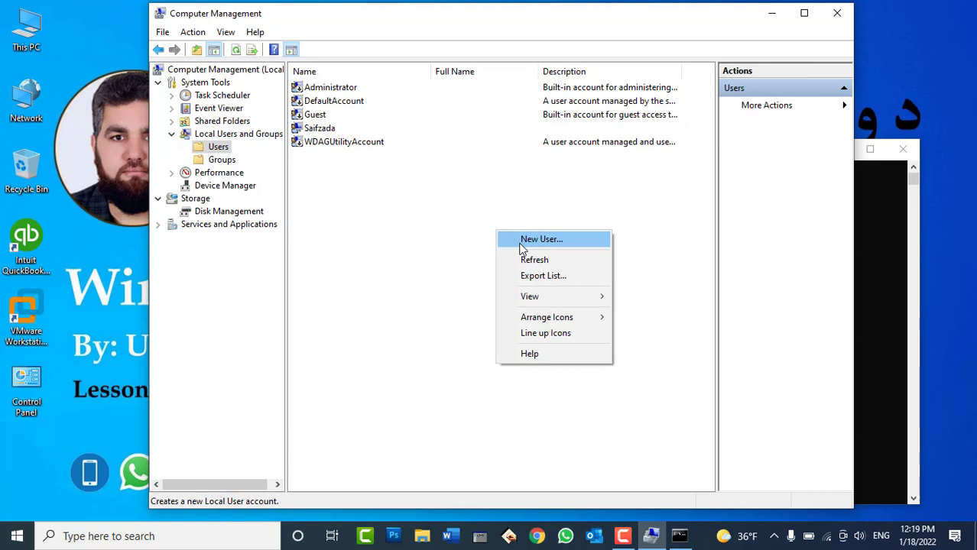
left_click(522, 240)
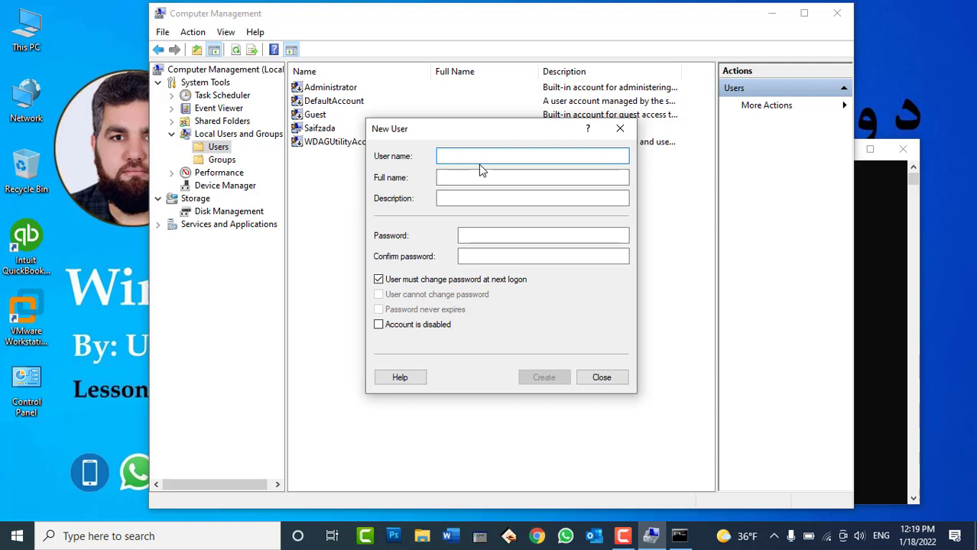
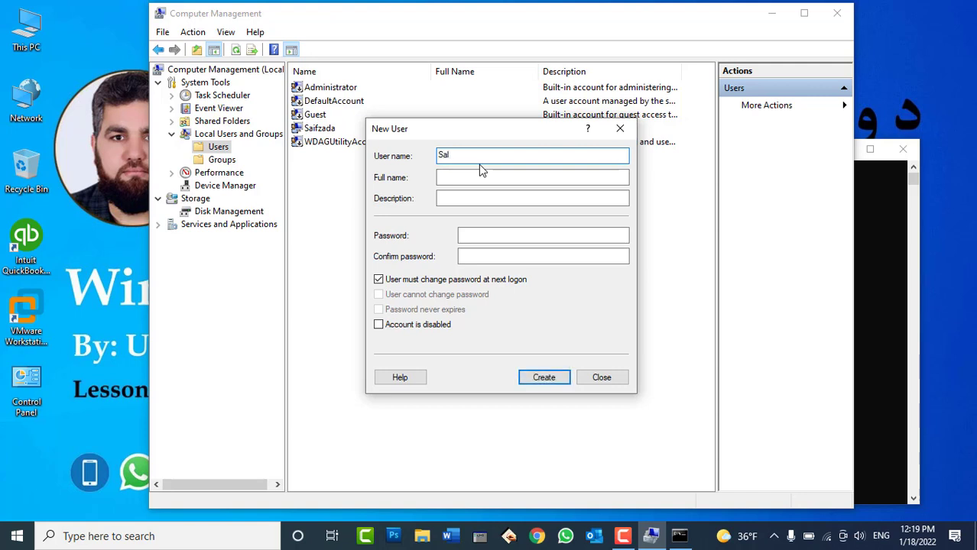
Enter the new account's user name and full name, then move to the Password field
key("Tab")
type("Saf")
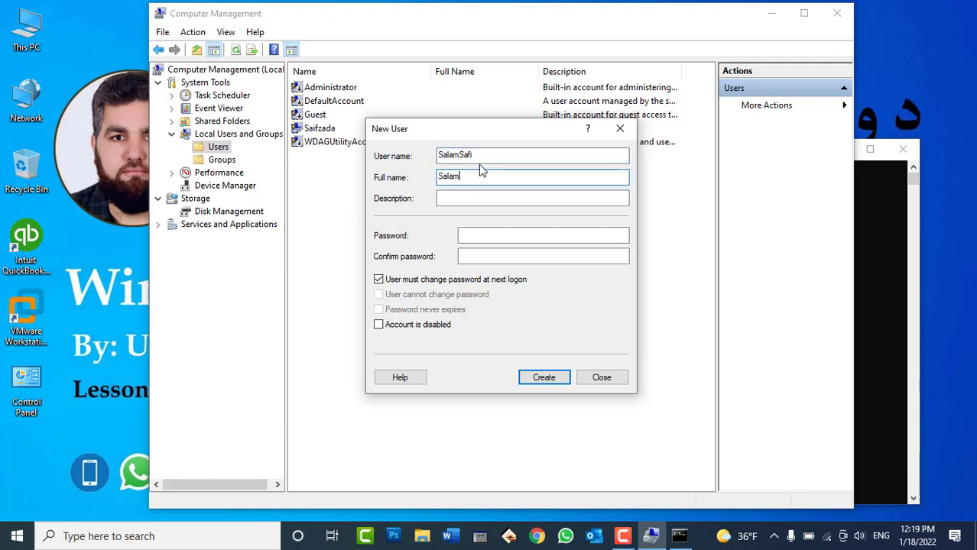
key("Tab")
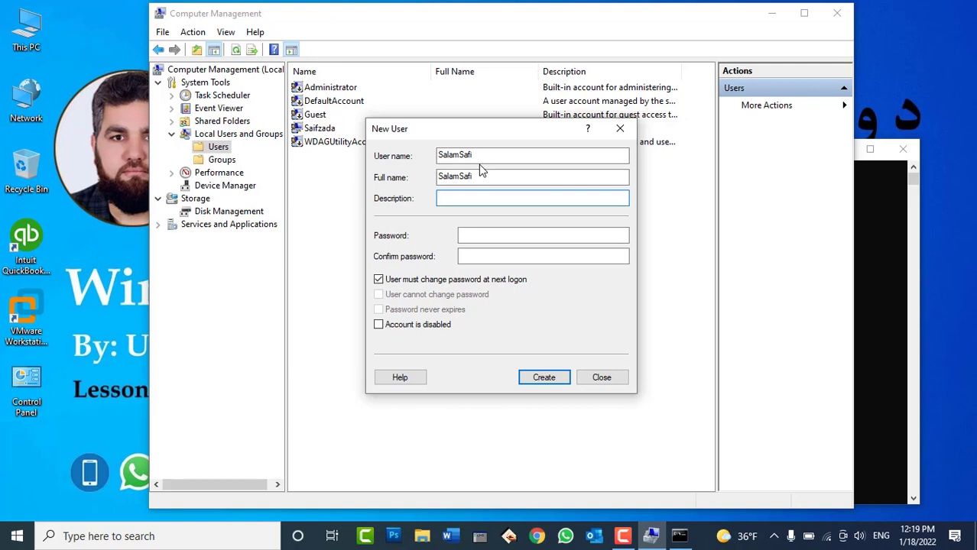
left_click(468, 235)
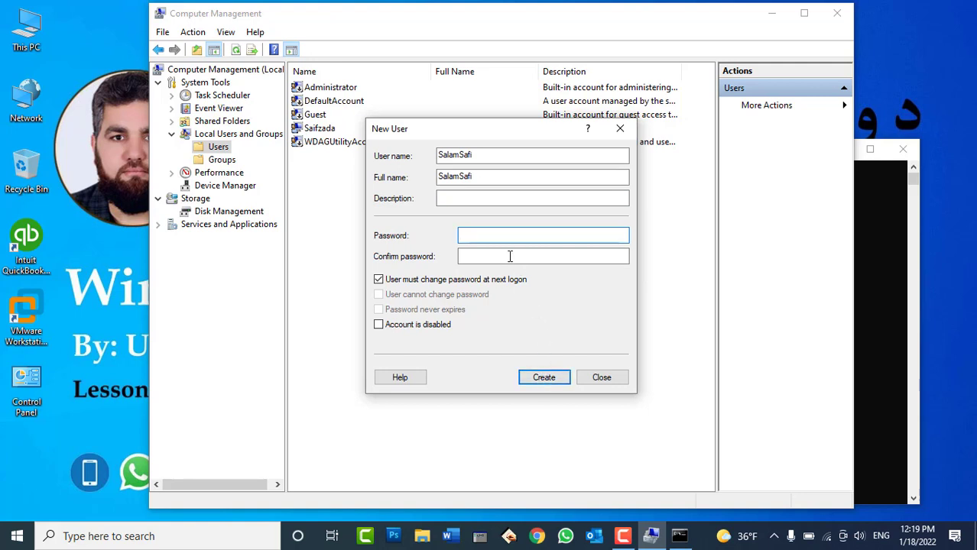
type("123")
left_click(474, 256)
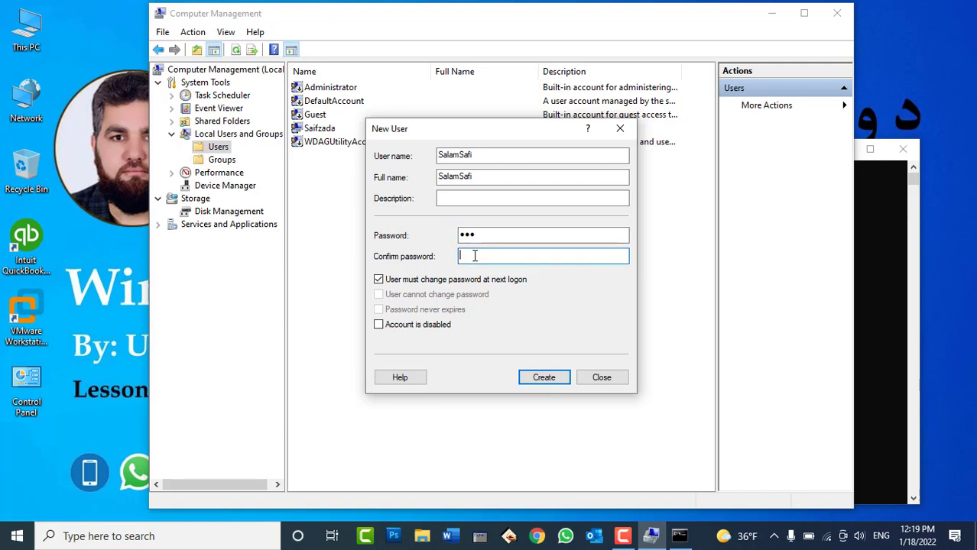
type("123")
left_click_drag(481, 237, 447, 256)
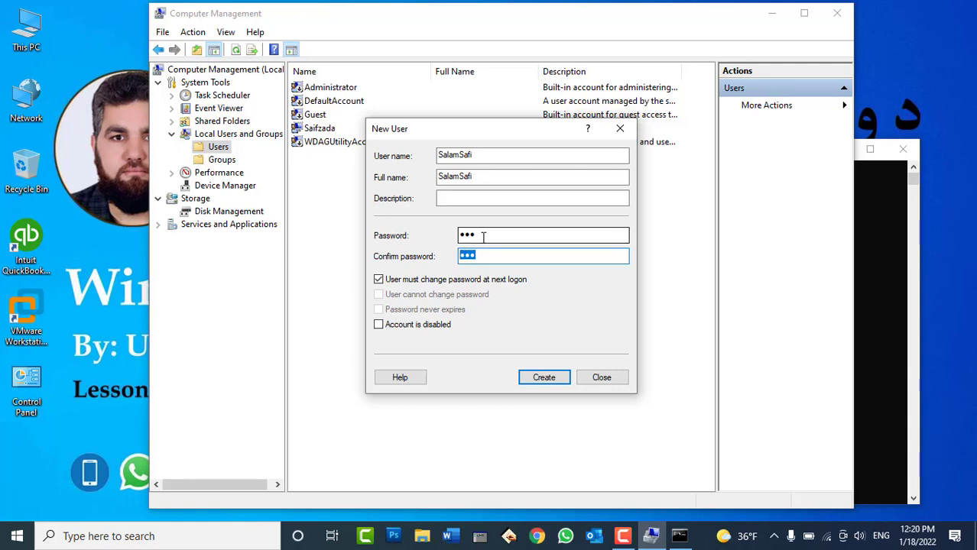
left_click(483, 237)
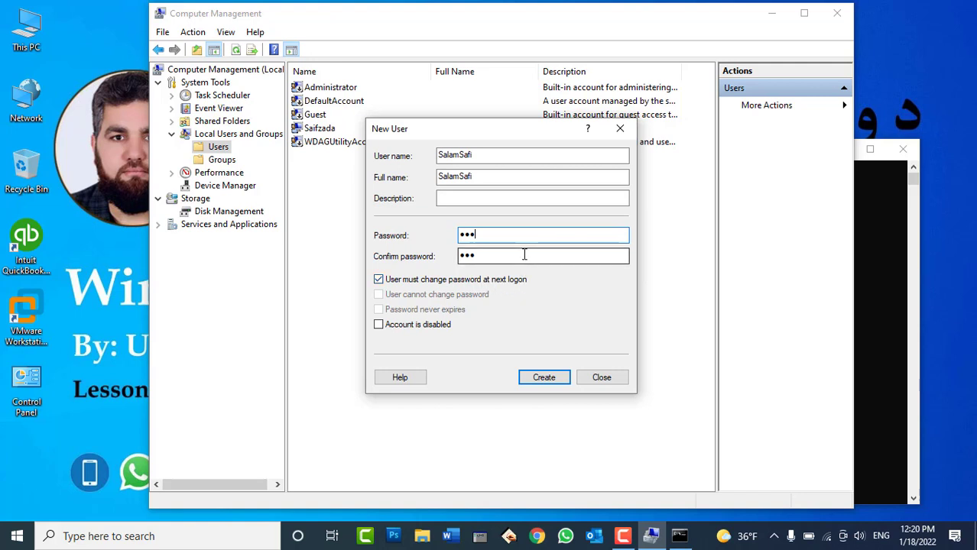
left_click(524, 255)
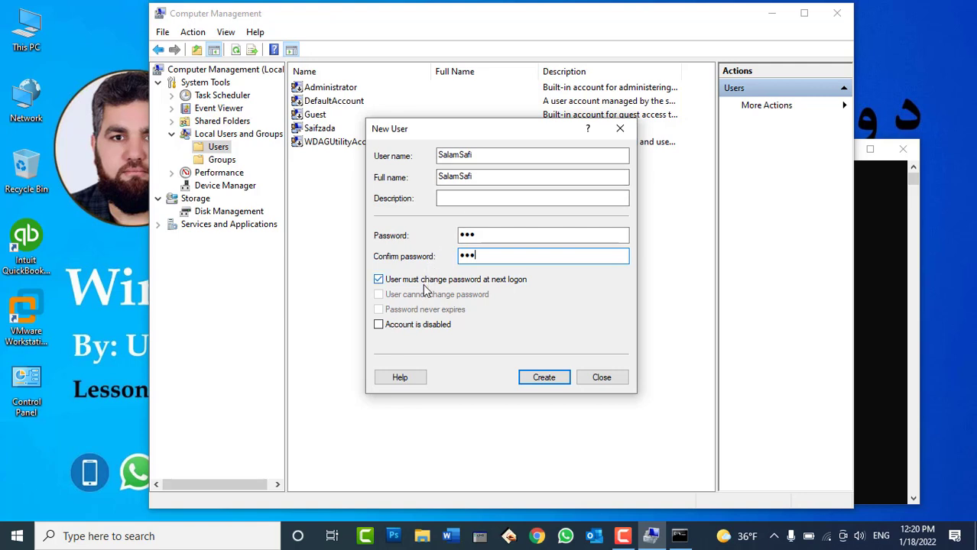
key("Tab")
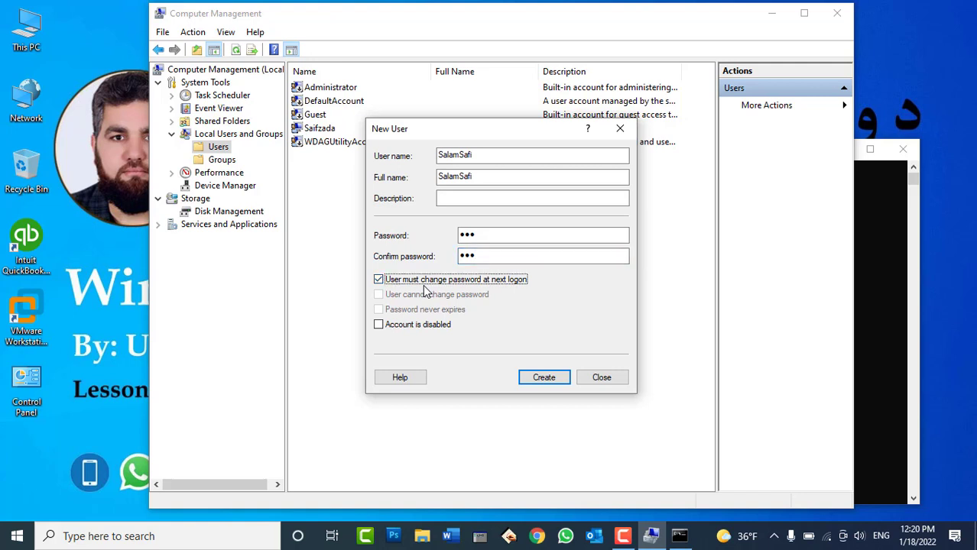
left_click(408, 282)
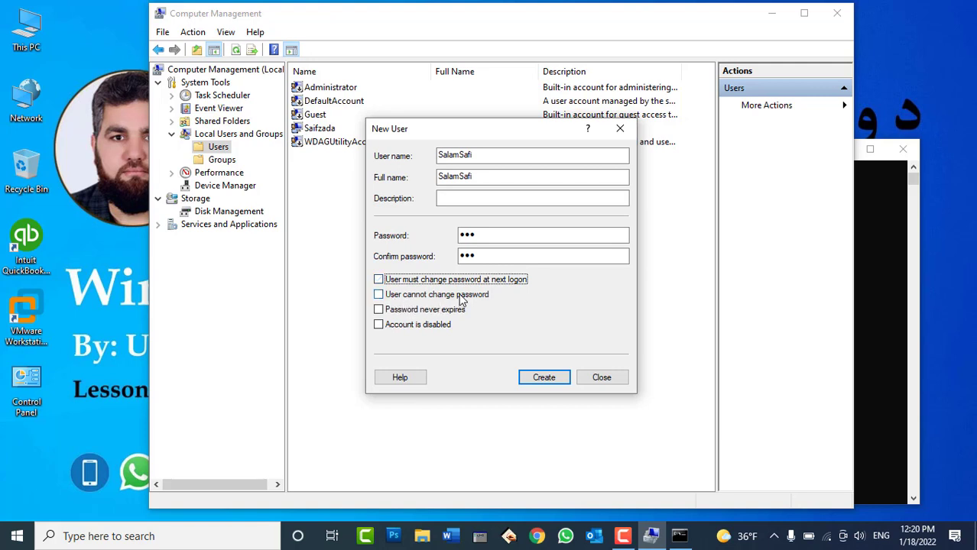
left_click(469, 299)
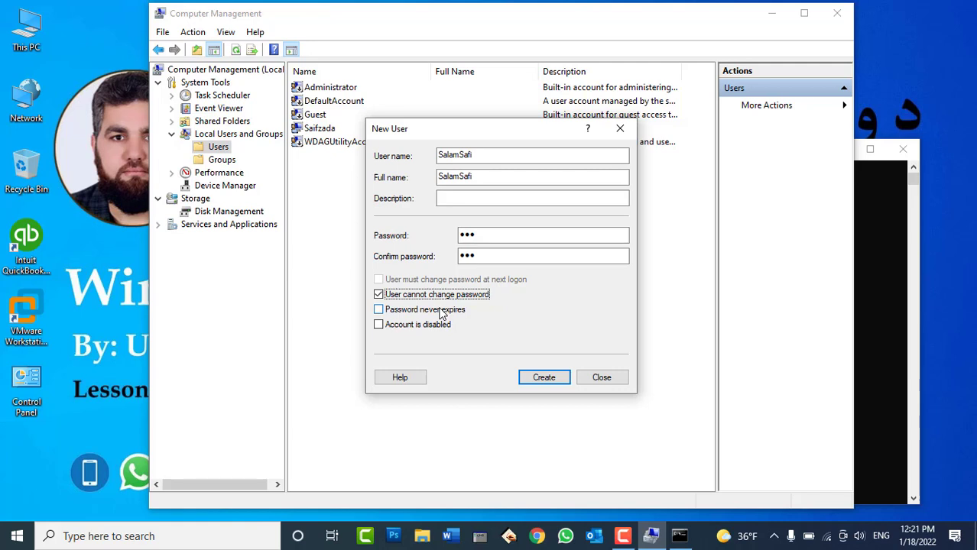
left_click(433, 312)
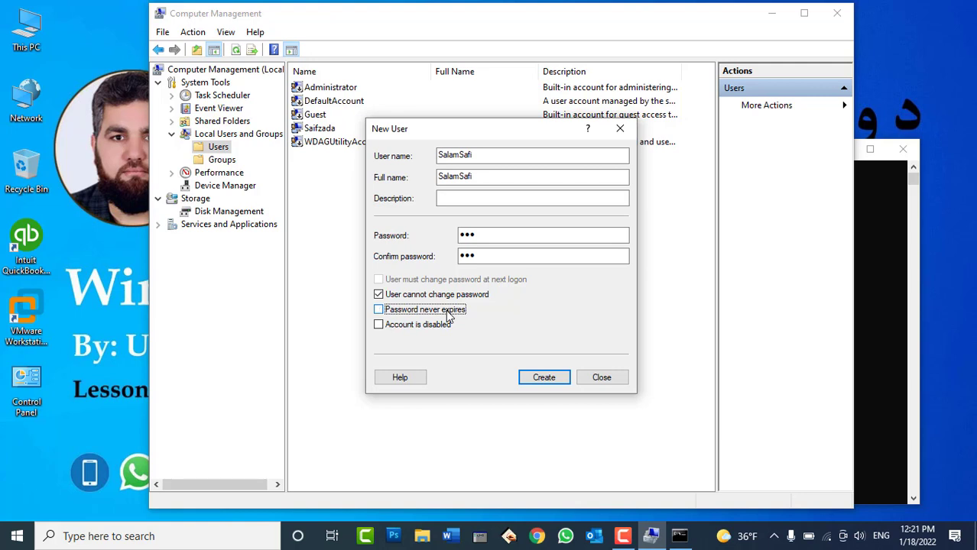
left_click(435, 295)
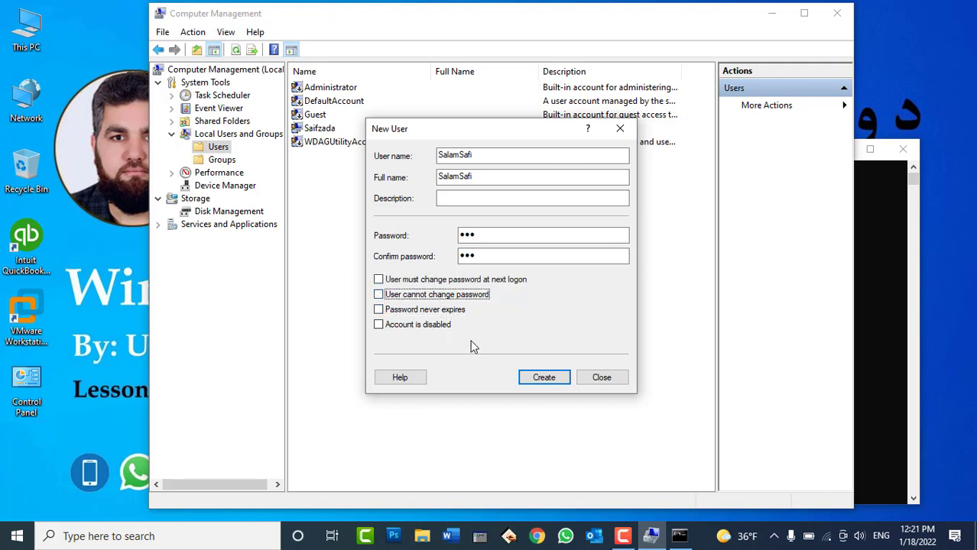
left_click(542, 379)
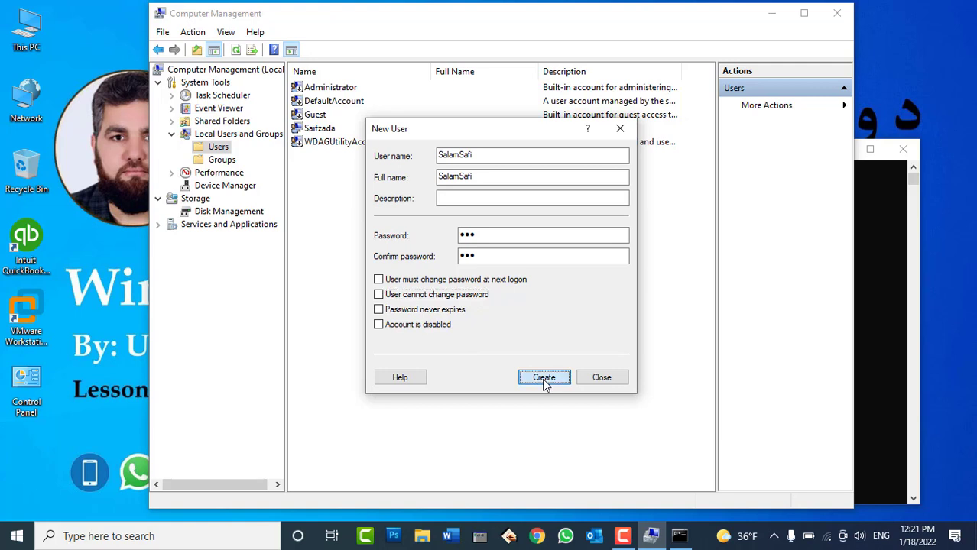
left_click(601, 378)
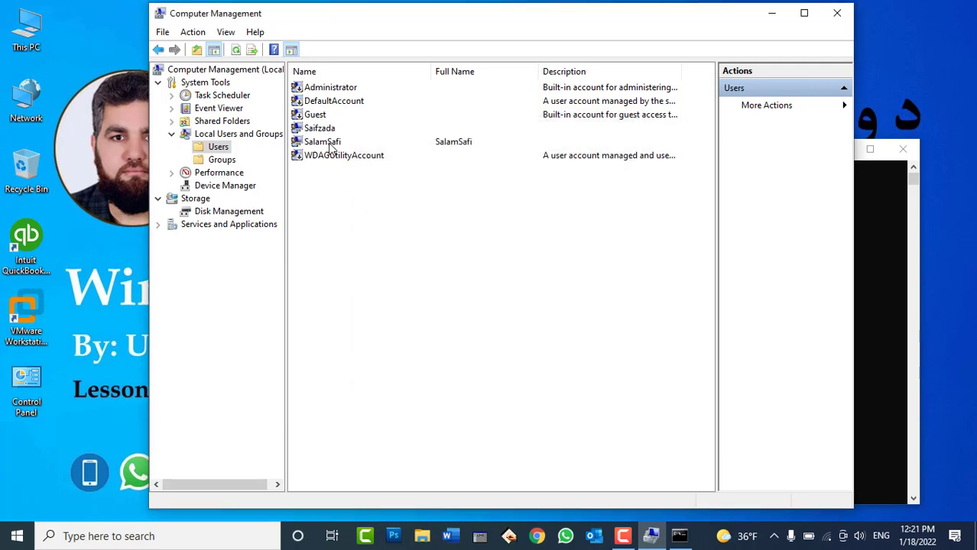
left_click(331, 148)
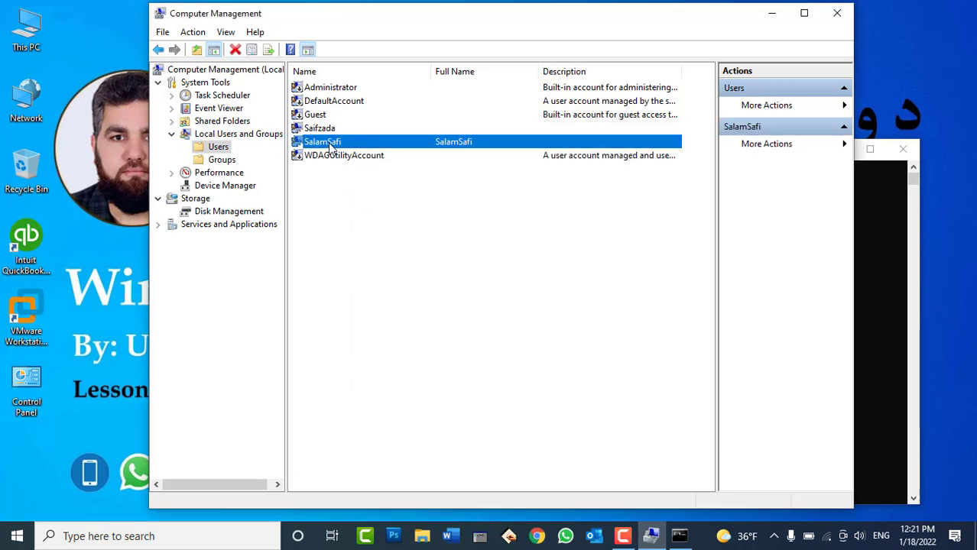
left_click(680, 536)
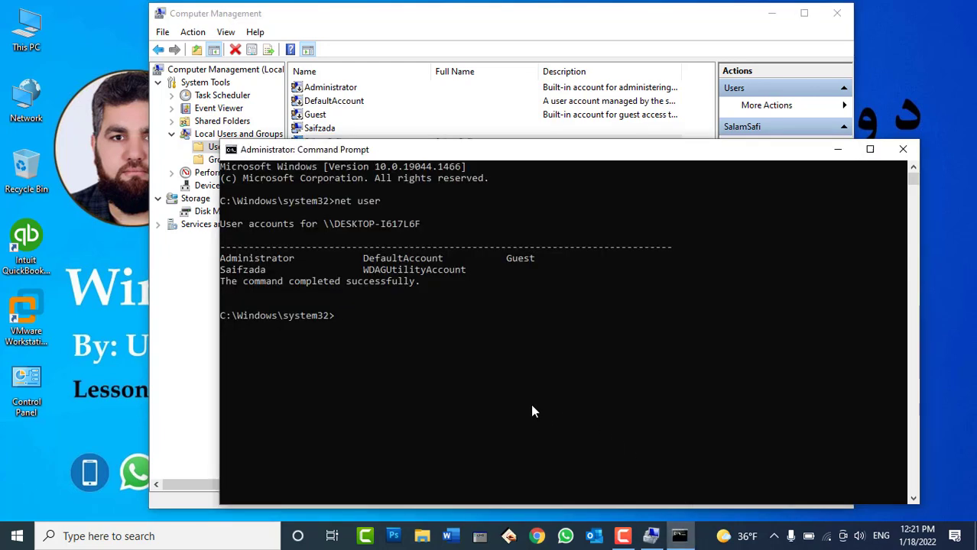
type("net user")
key("Return")
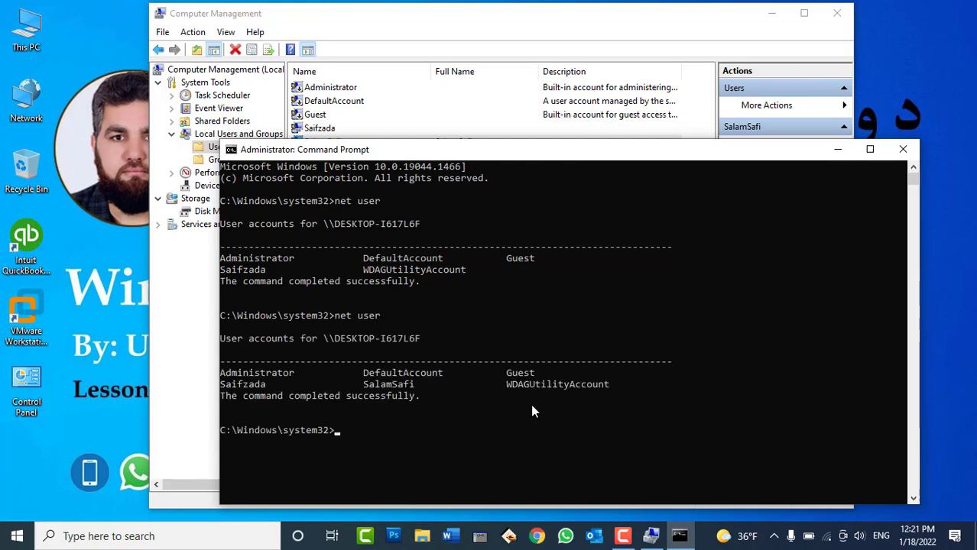
left_click(394, 384)
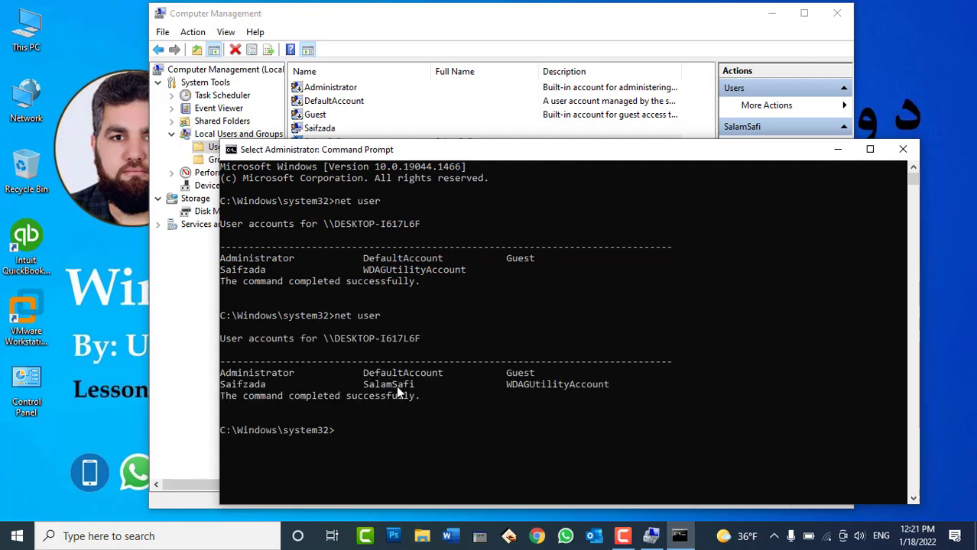
left_click(437, 385)
left_click(13, 539)
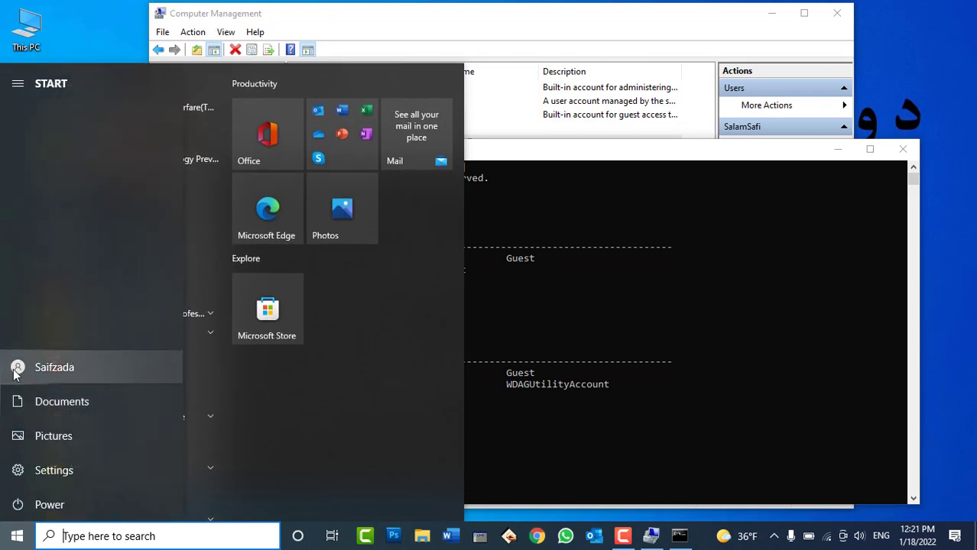
left_click(14, 369)
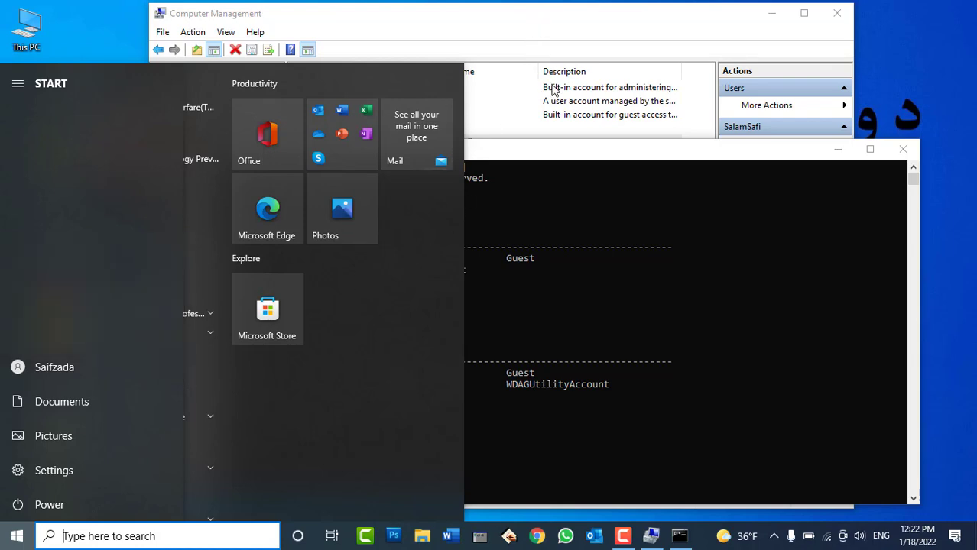
left_click(902, 151)
left_click(901, 151)
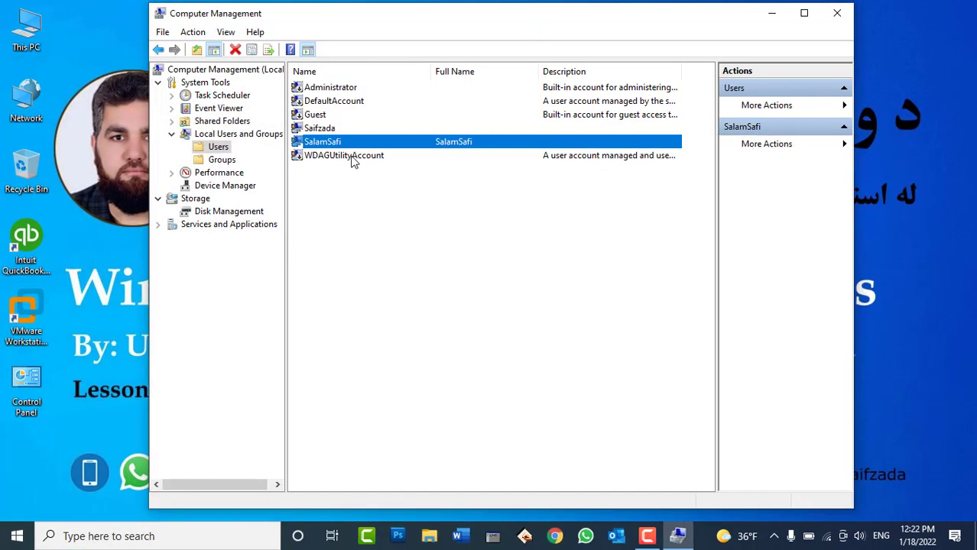
right_click(316, 144)
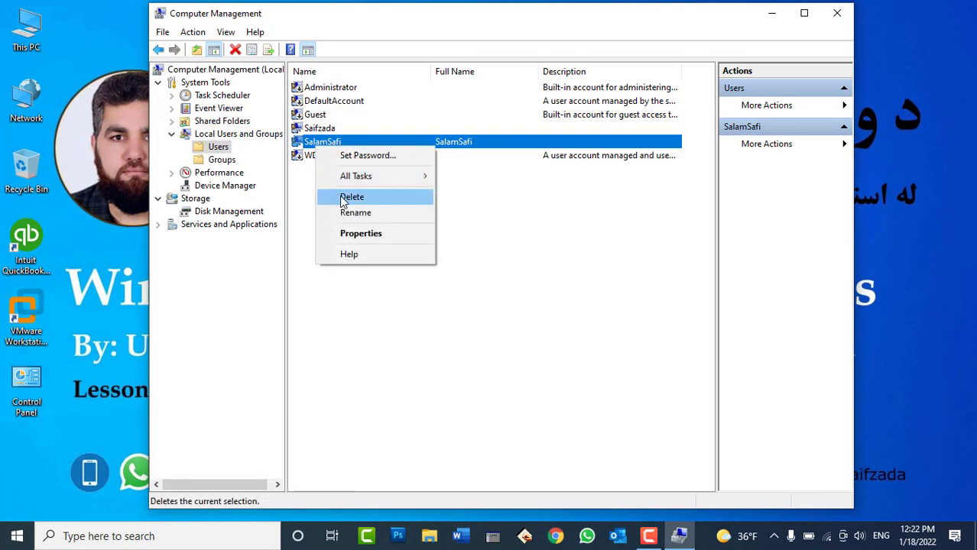
left_click(592, 243)
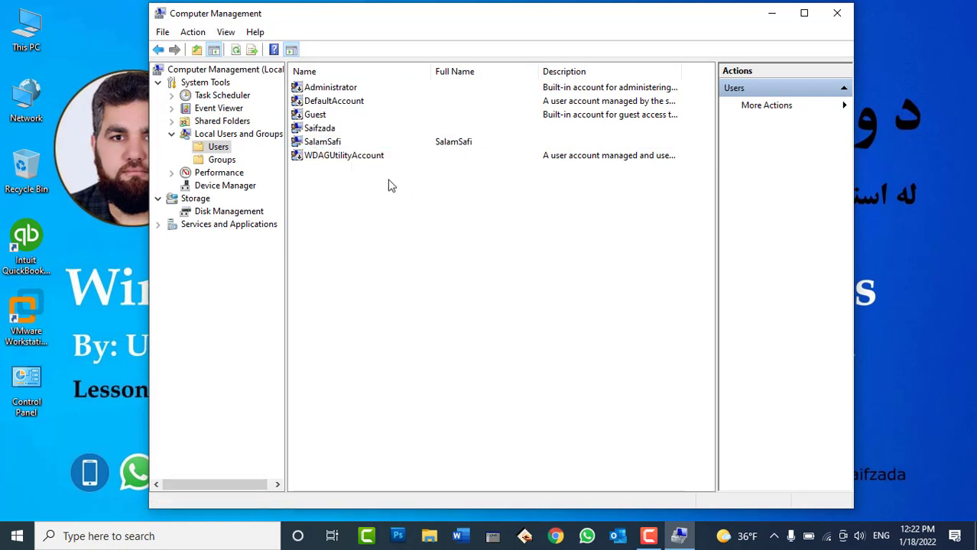
right_click(327, 143)
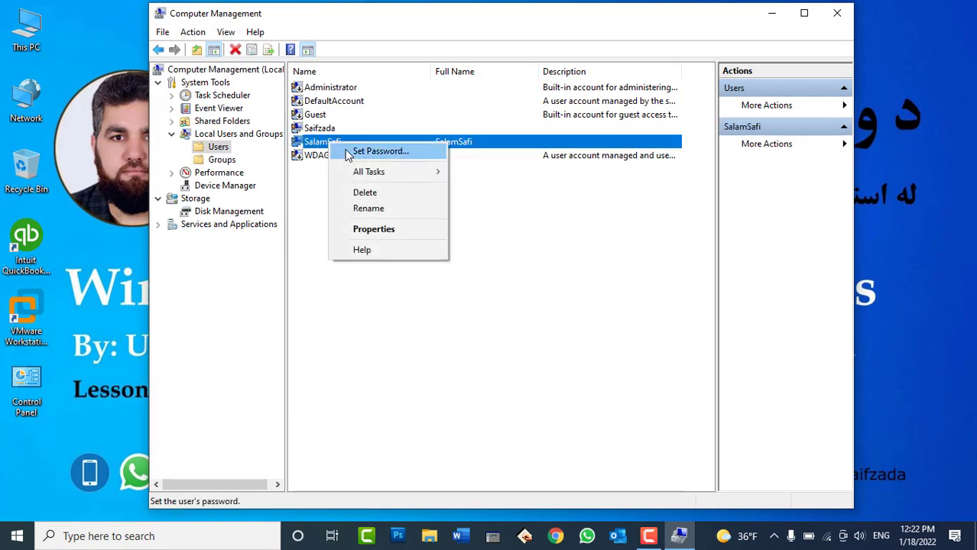
left_click(374, 152)
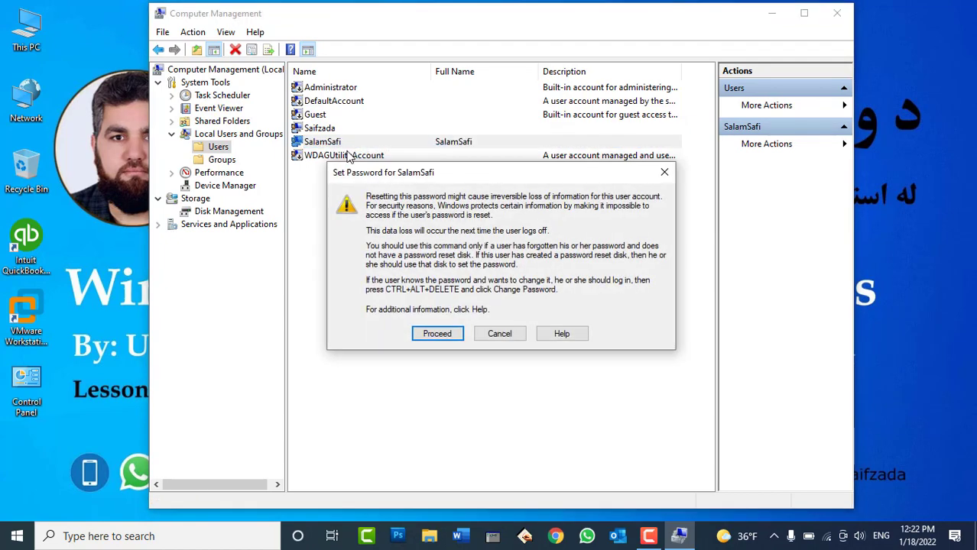
left_click(436, 335)
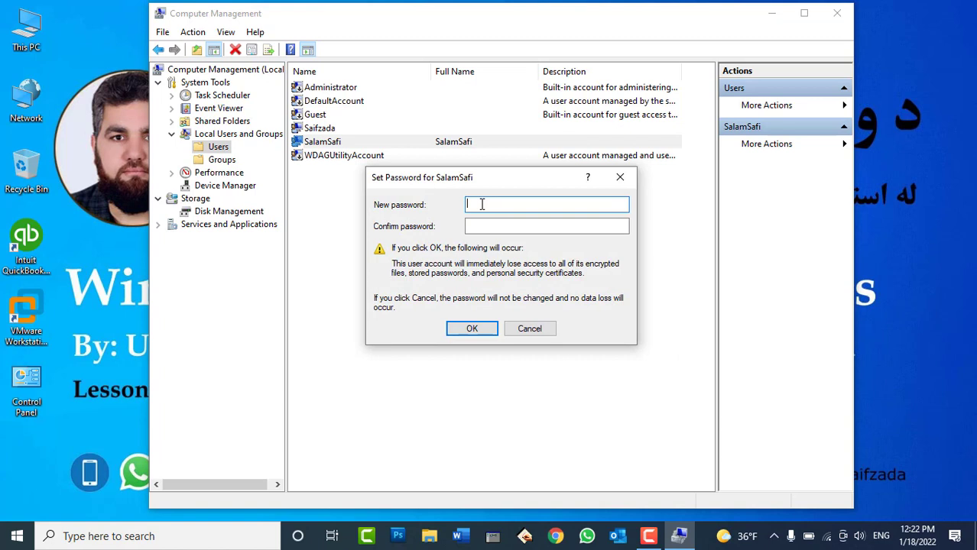
type("1")
left_click(489, 225)
type("1")
left_click(461, 334)
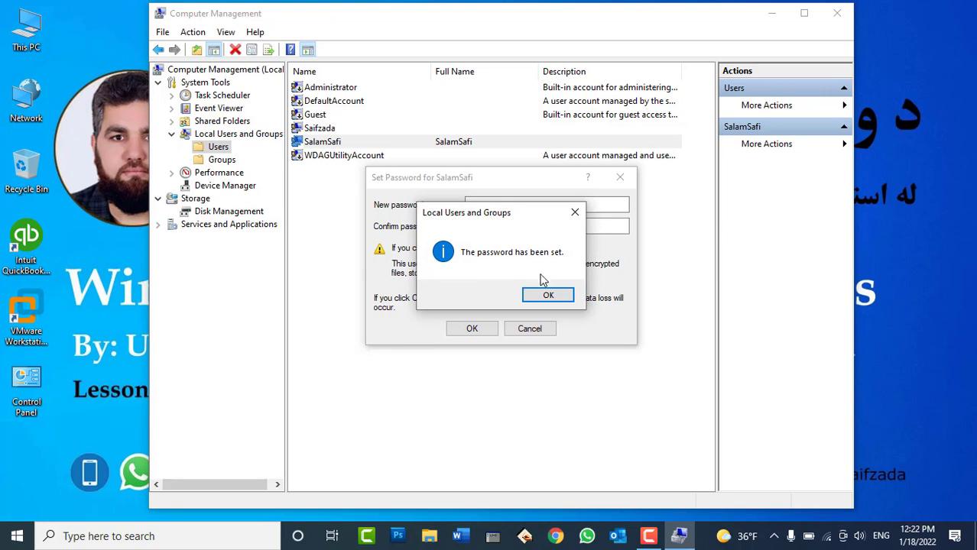
left_click(543, 298)
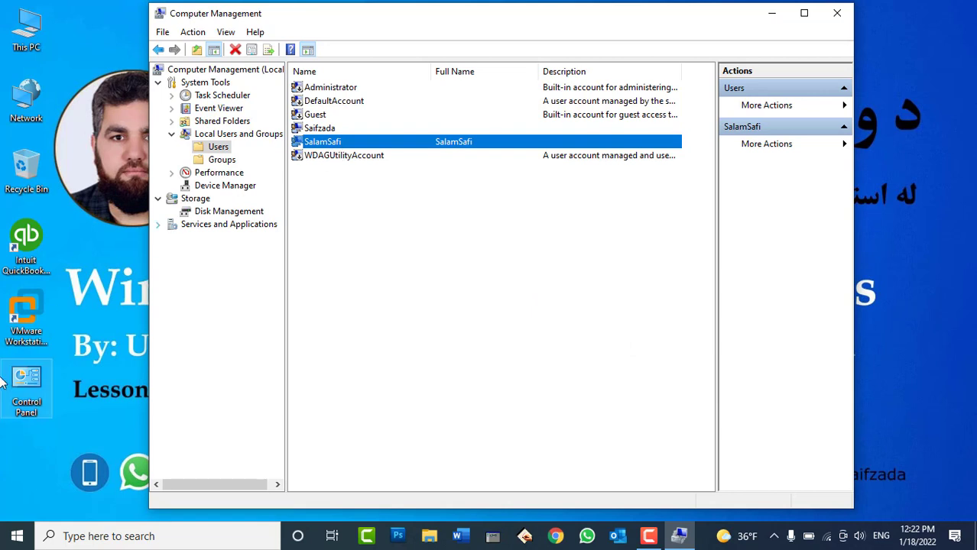
left_click(22, 536)
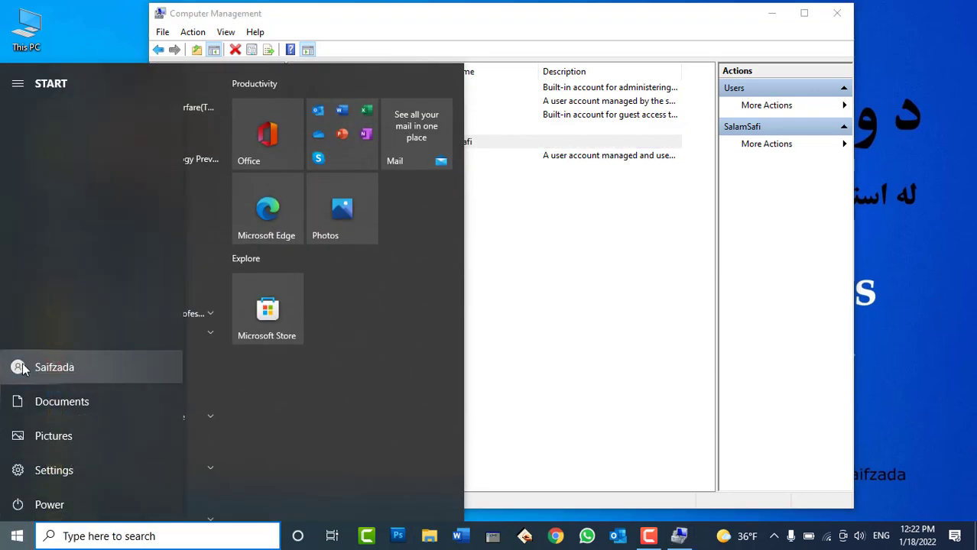
left_click(20, 367)
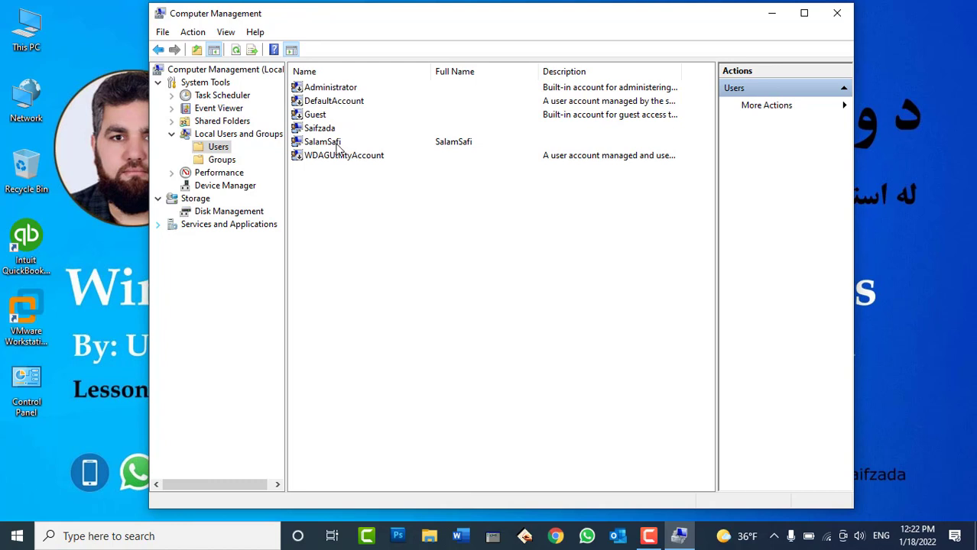
left_click(335, 143)
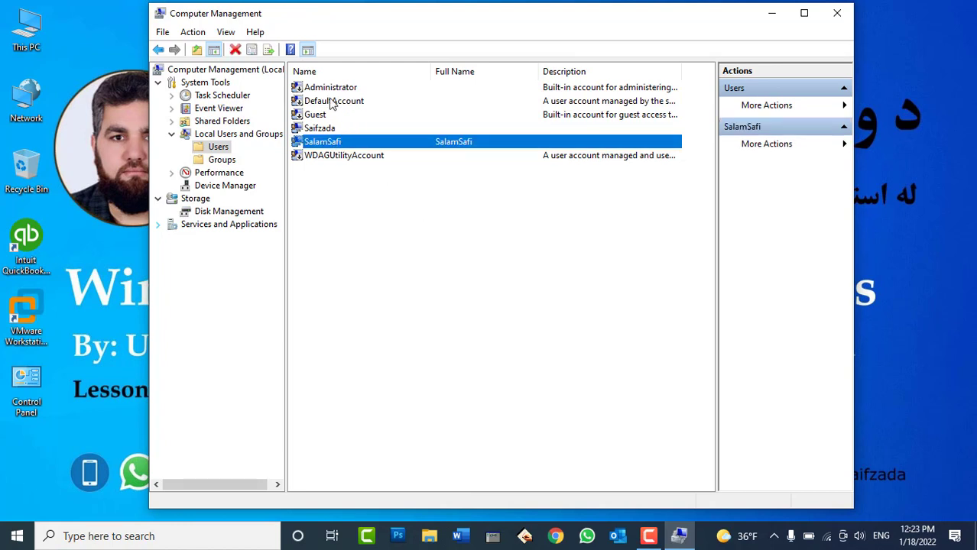
left_click(23, 528)
left_click(585, 199)
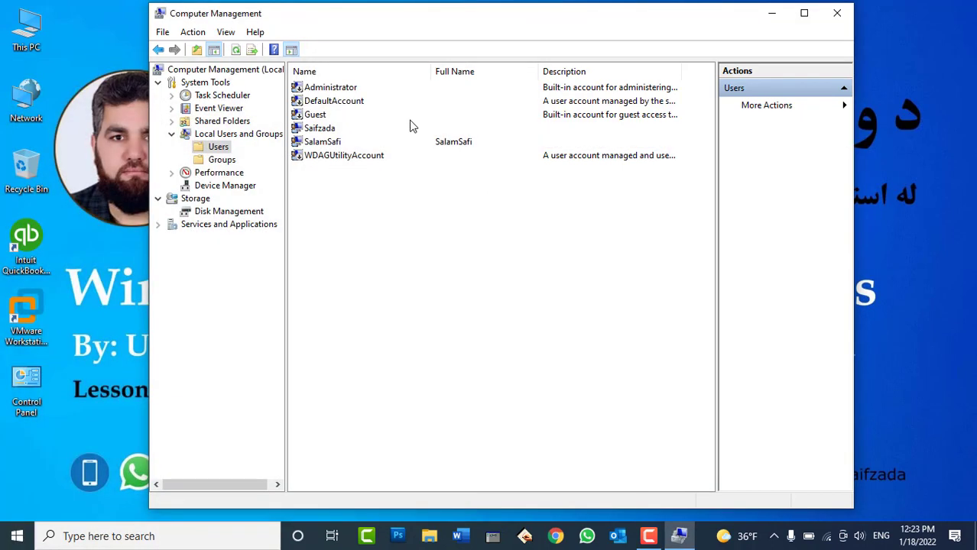
left_click(336, 87)
left_click(318, 115)
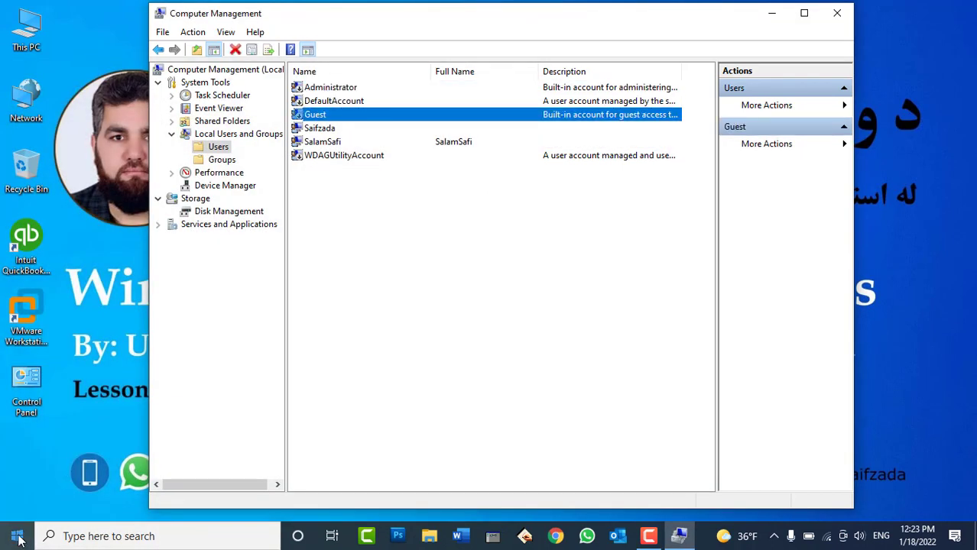
left_click(17, 536)
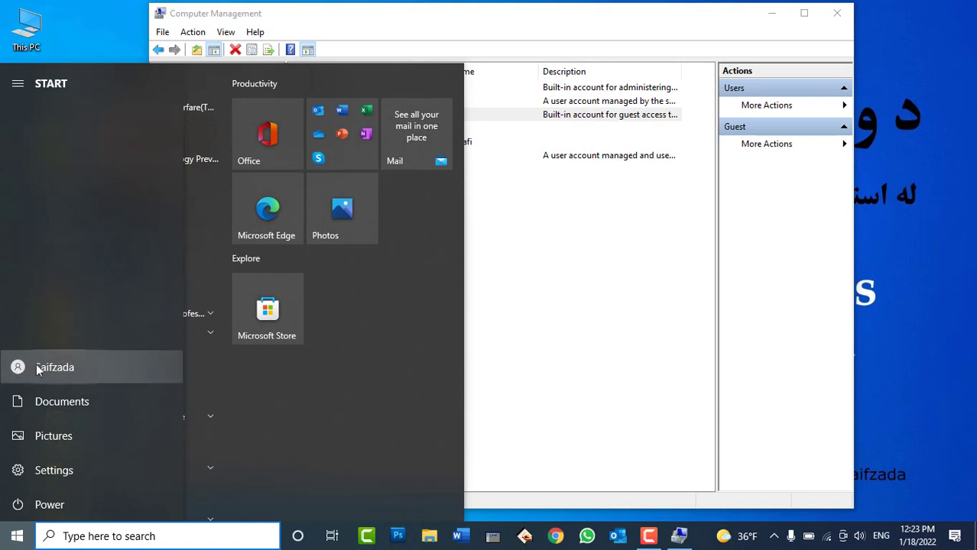
left_click(14, 368)
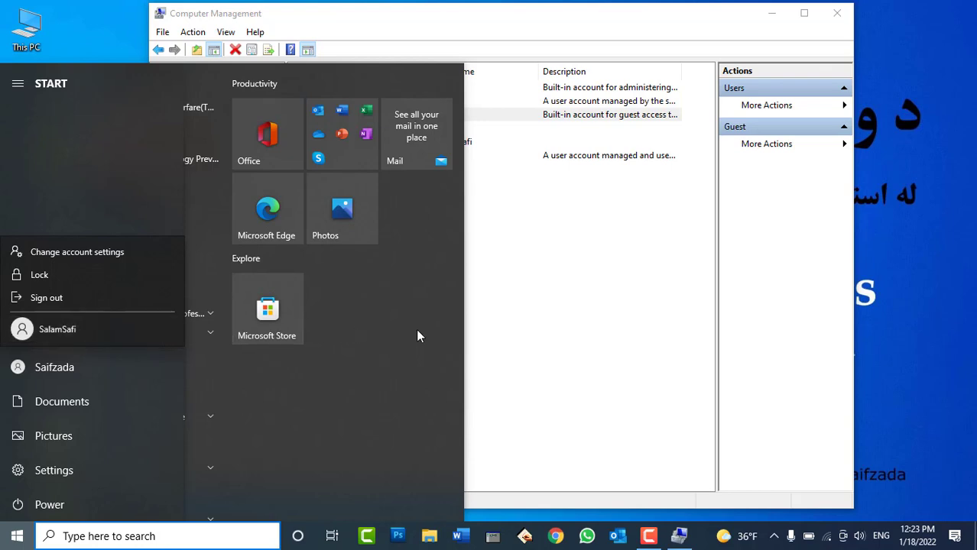
left_click(376, 162)
left_click(632, 229)
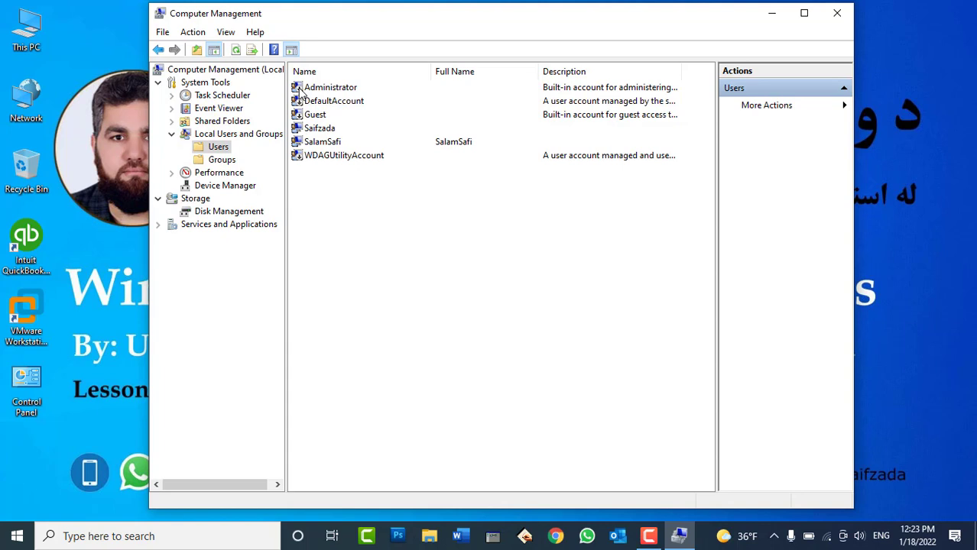
Enable the built-in Administrator account by clearing 'Account is disabled' in its Properties
right_click(300, 90)
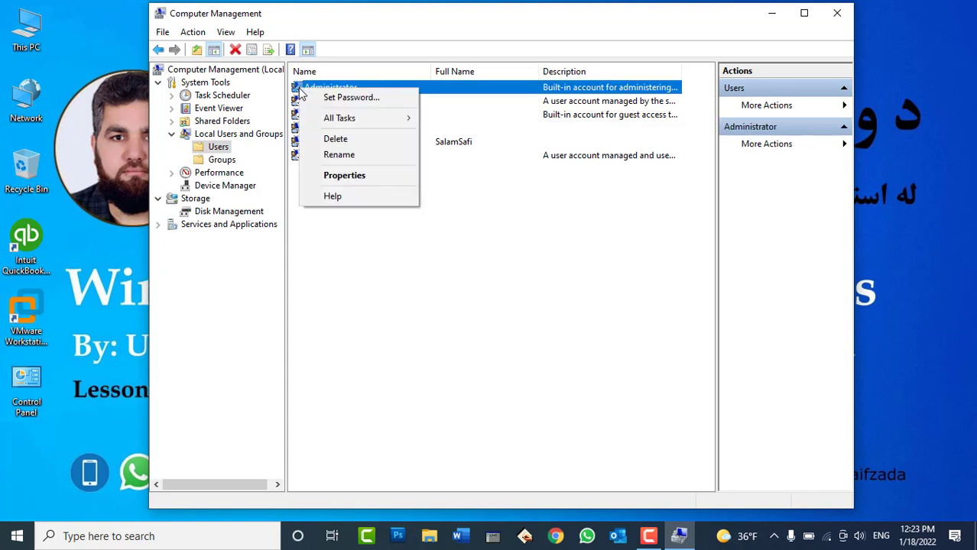
left_click(352, 174)
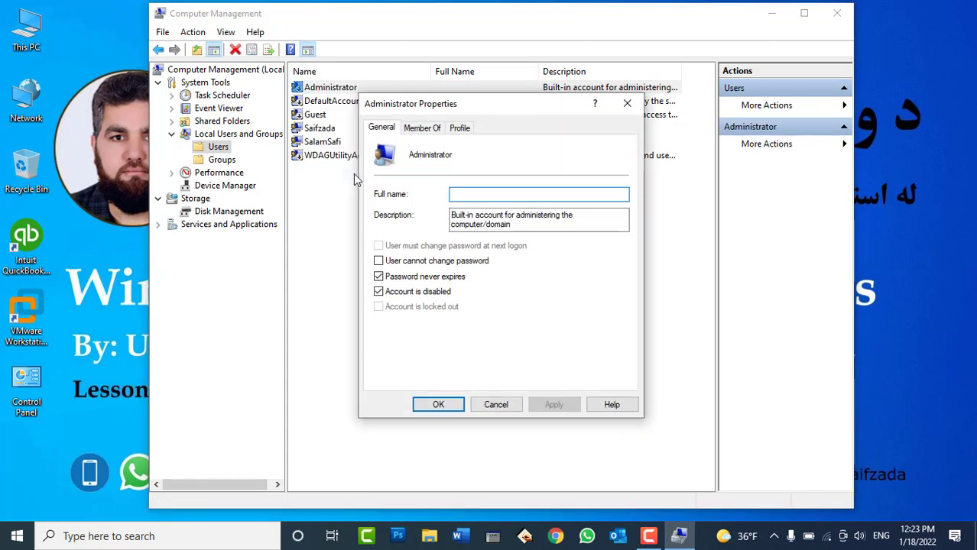
left_click(420, 296)
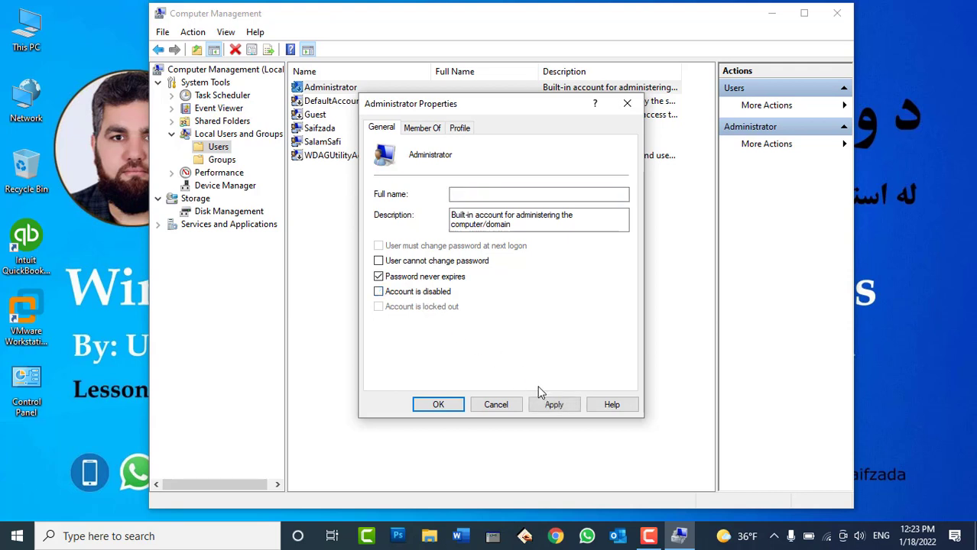
left_click(554, 406)
left_click(448, 407)
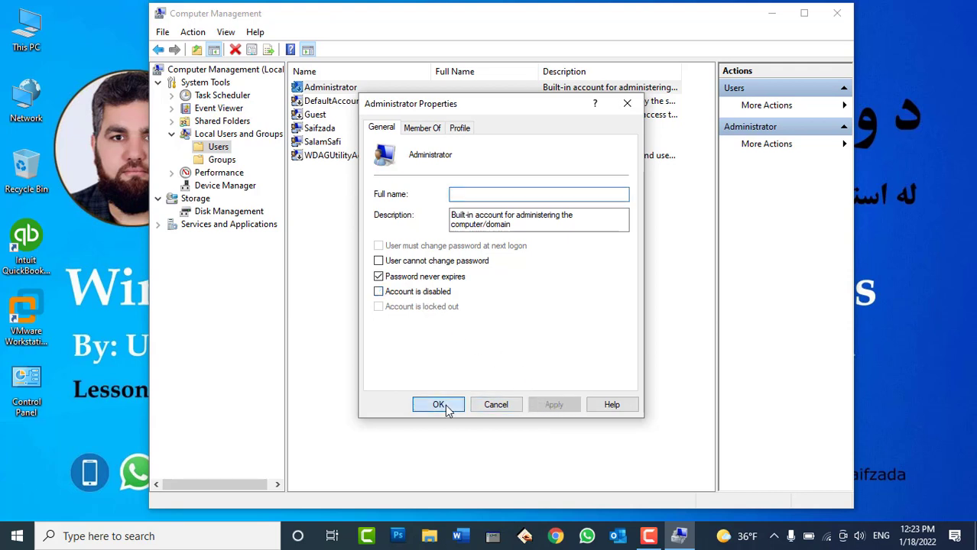
Enable the Guest account by clearing 'Account is disabled' in its Properties
left_click(312, 118)
right_click(312, 118)
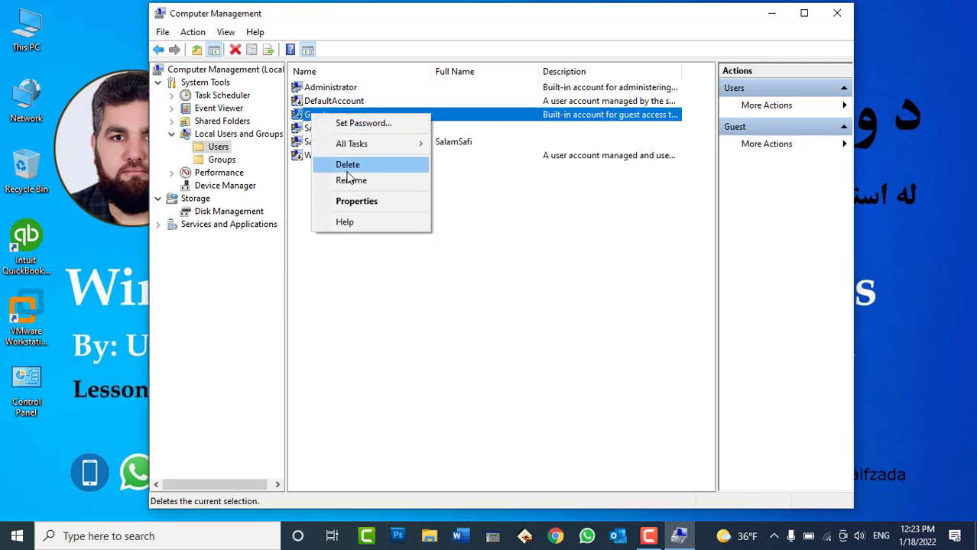
left_click(356, 199)
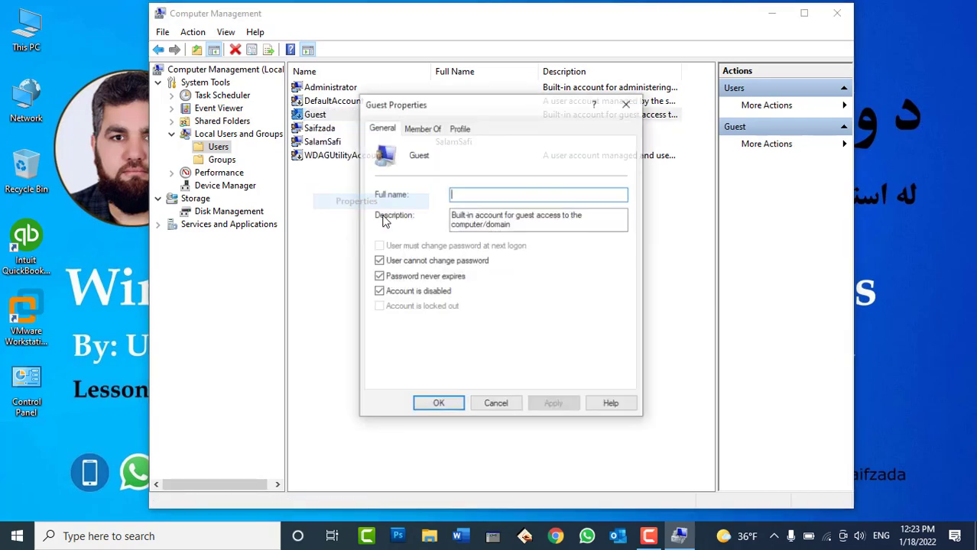
left_click(422, 295)
left_click(547, 405)
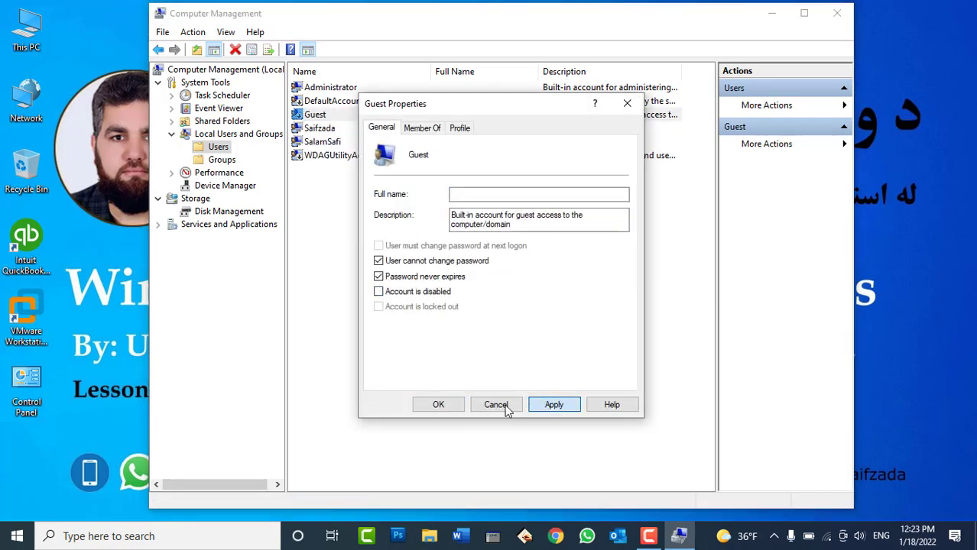
left_click(441, 406)
left_click(16, 537)
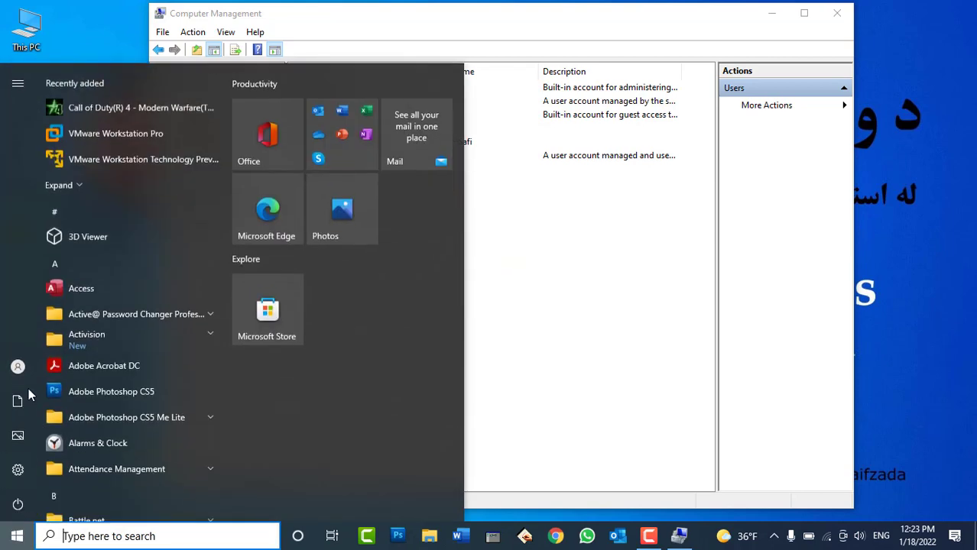
left_click(19, 367)
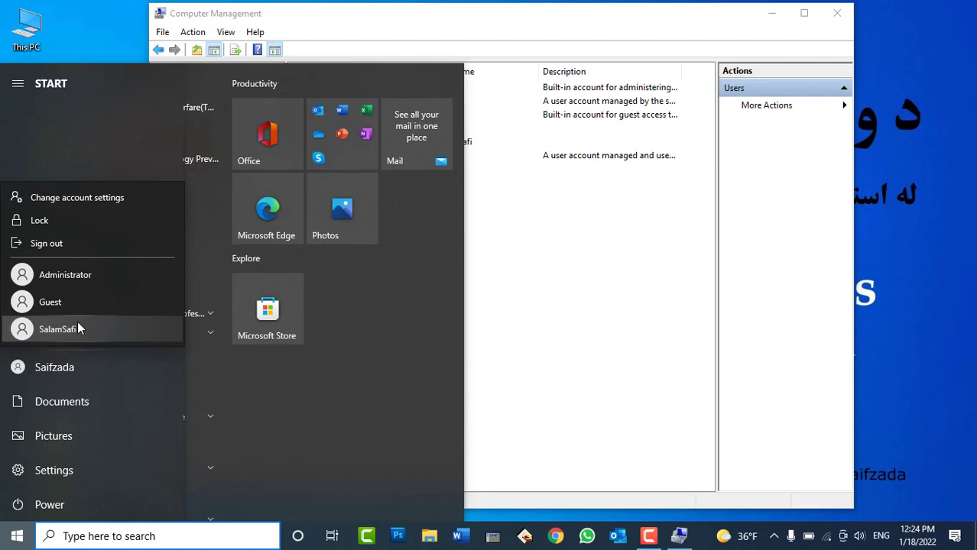
left_click(503, 302)
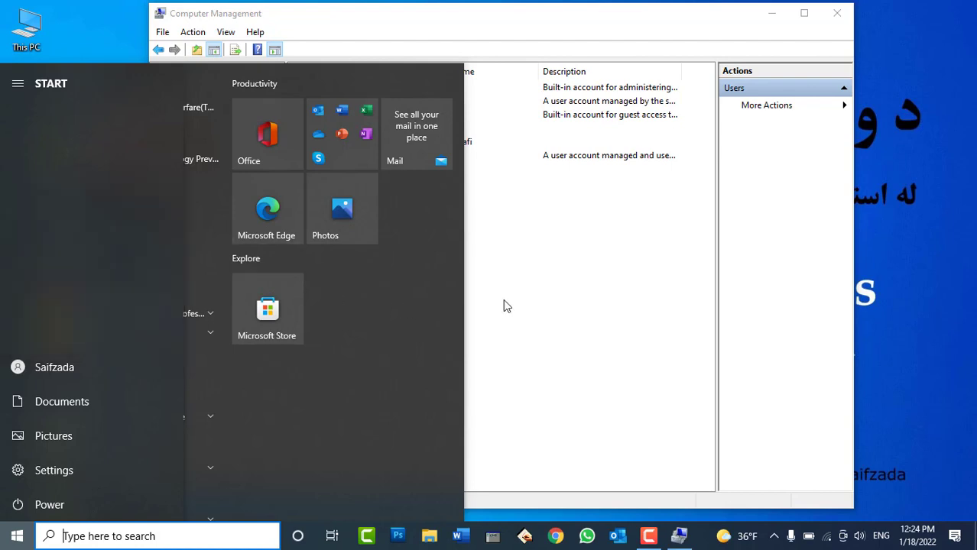
left_click(503, 299)
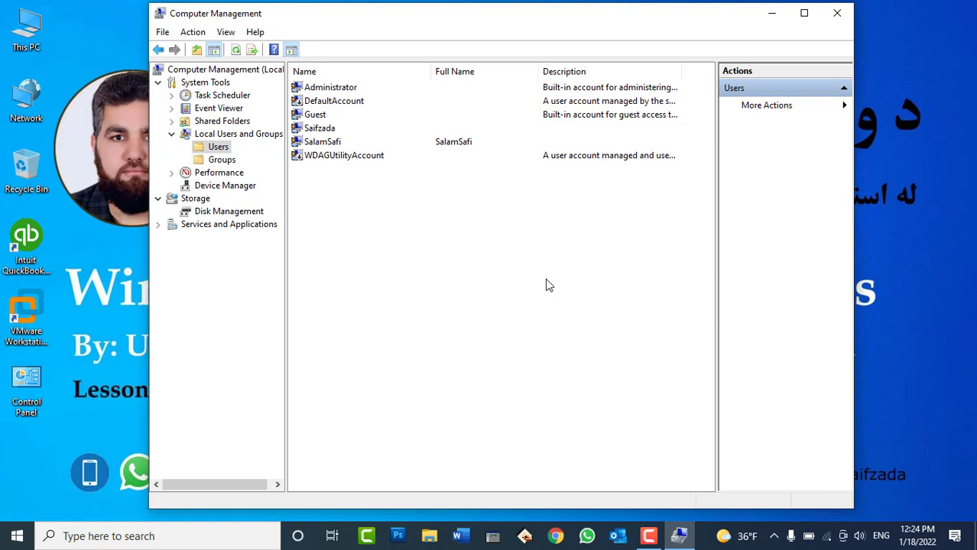
Tick 'Account is disabled' for Administrator and apply, then search Start for cmd
right_click(331, 88)
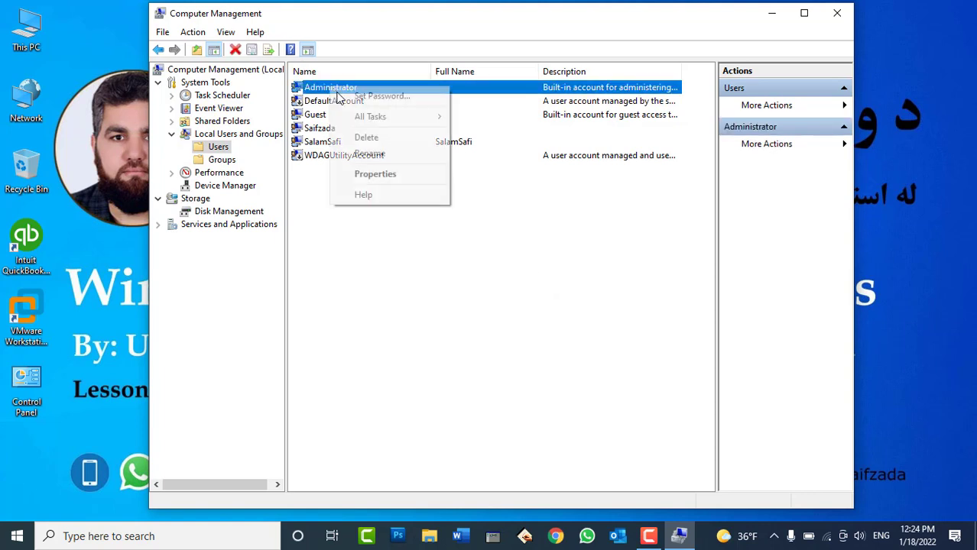
left_click(383, 175)
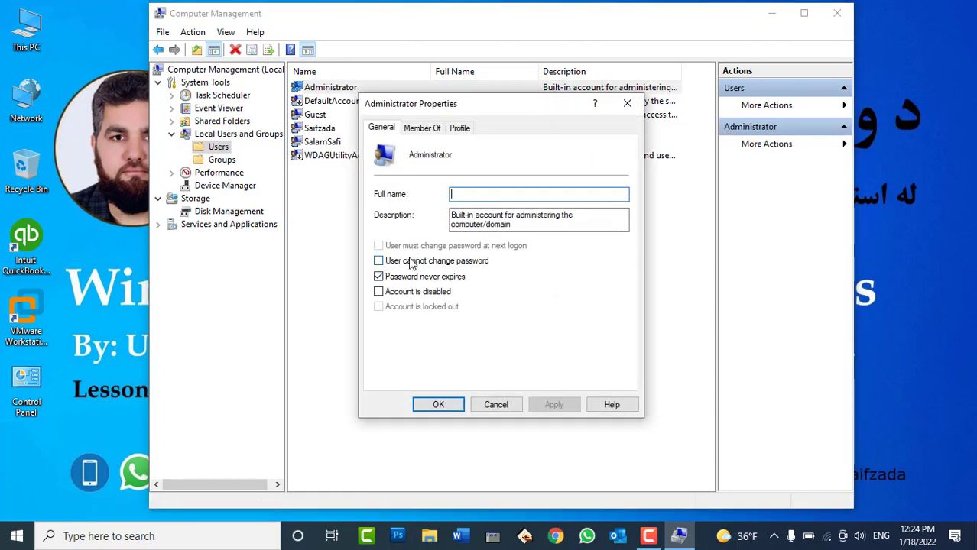
left_click(409, 292)
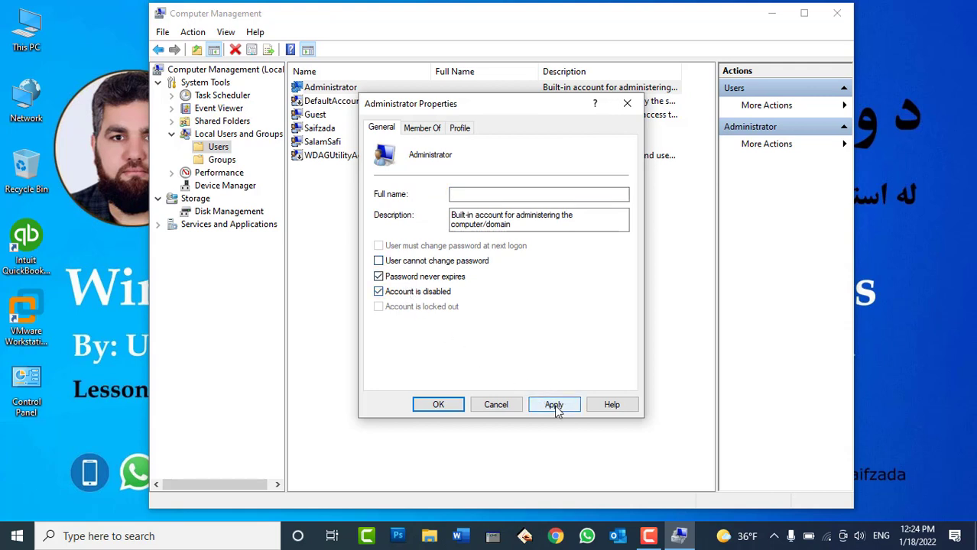
left_click(556, 408)
left_click(451, 406)
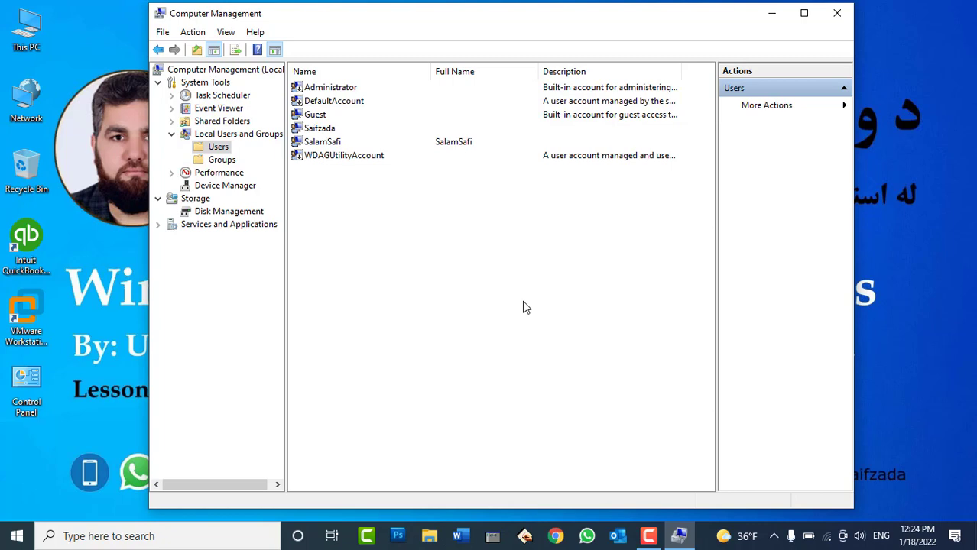
key("super")
type("cmd")
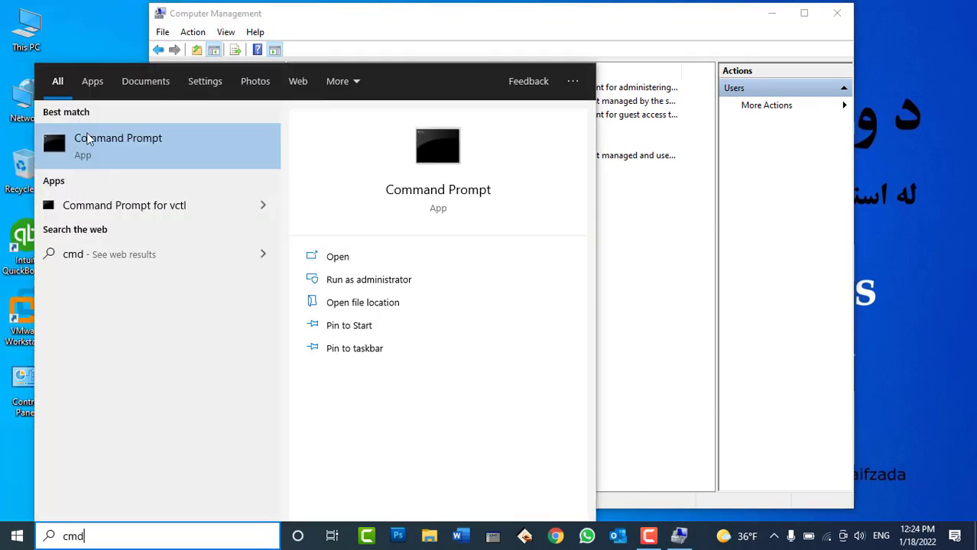
Launch Command Prompt as administrator and re-enable the Administrator account in its Properties
left_click(345, 280)
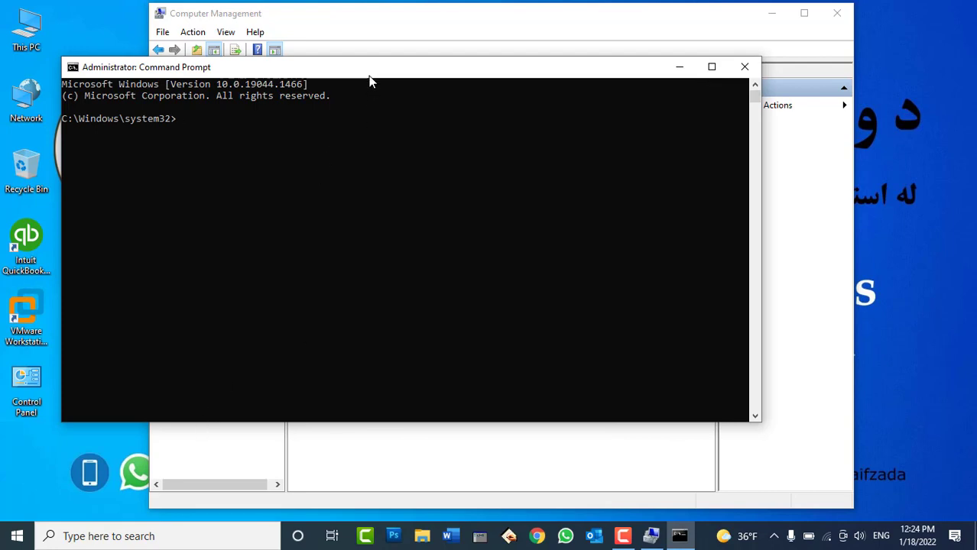
left_click_drag(369, 70, 558, 200)
right_click(322, 89)
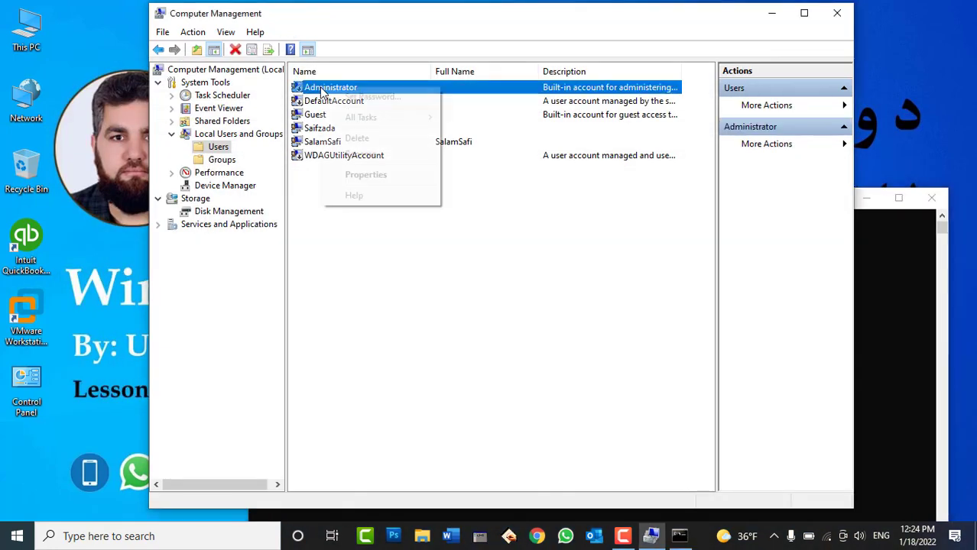
left_click(369, 175)
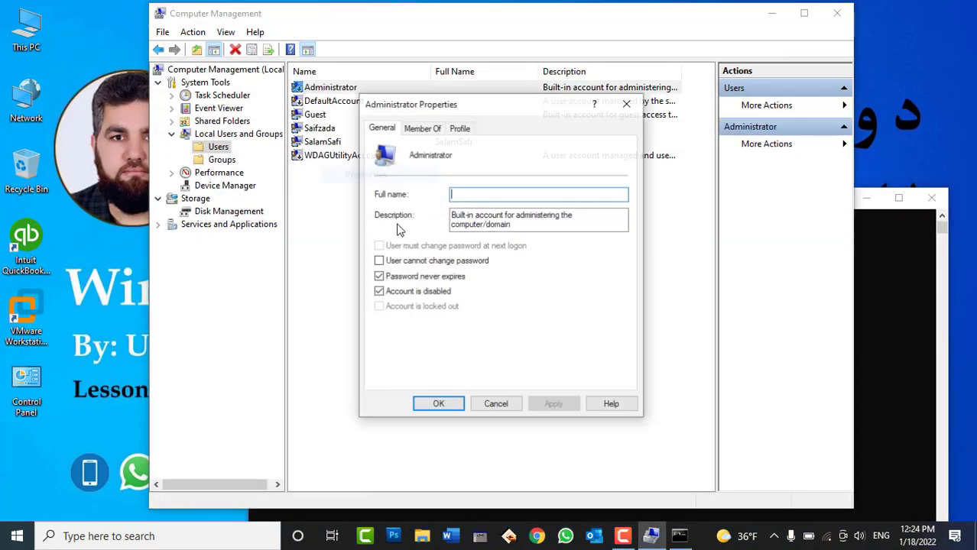
left_click(419, 293)
left_click(552, 404)
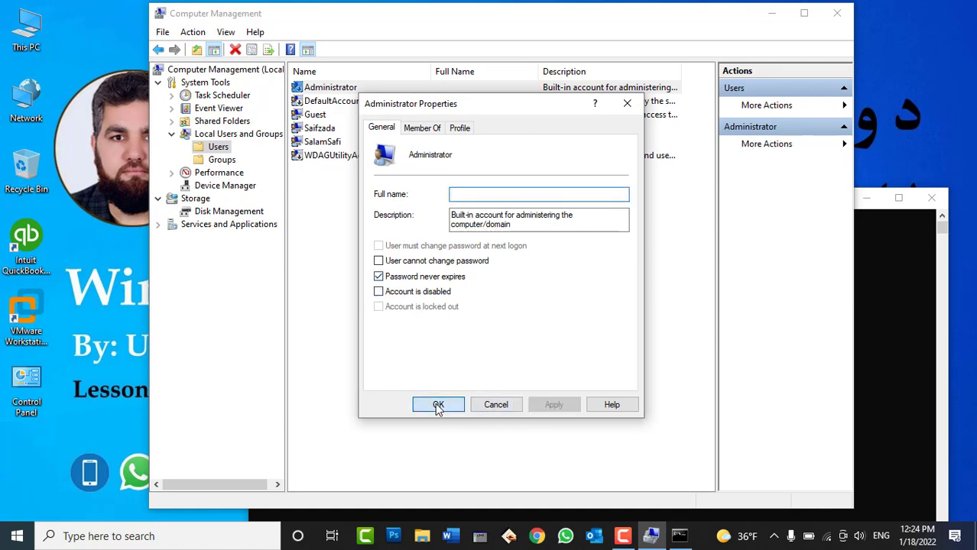
left_click(438, 406)
Check the switchable accounts list, then type 'net user administrator /' in Command Prompt
left_click(859, 341)
key("super")
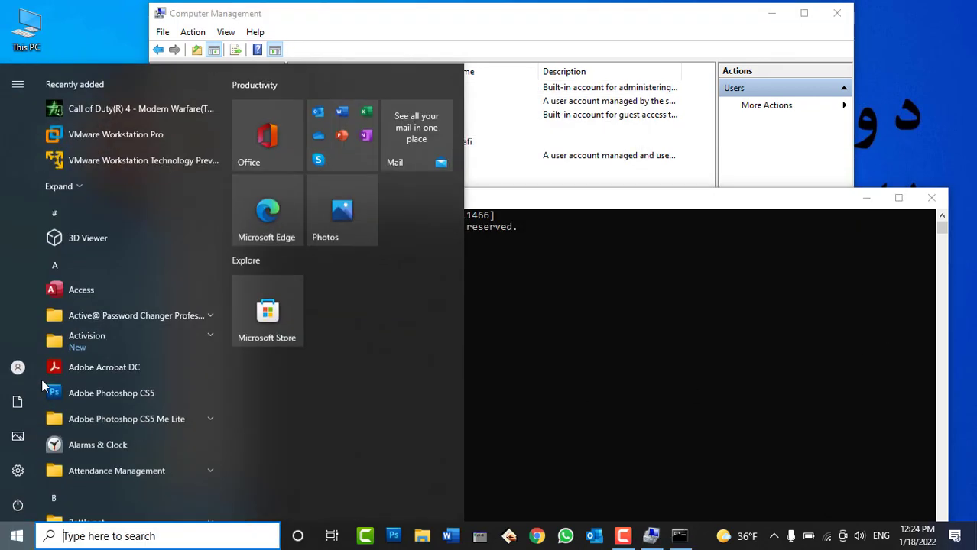
left_click(18, 367)
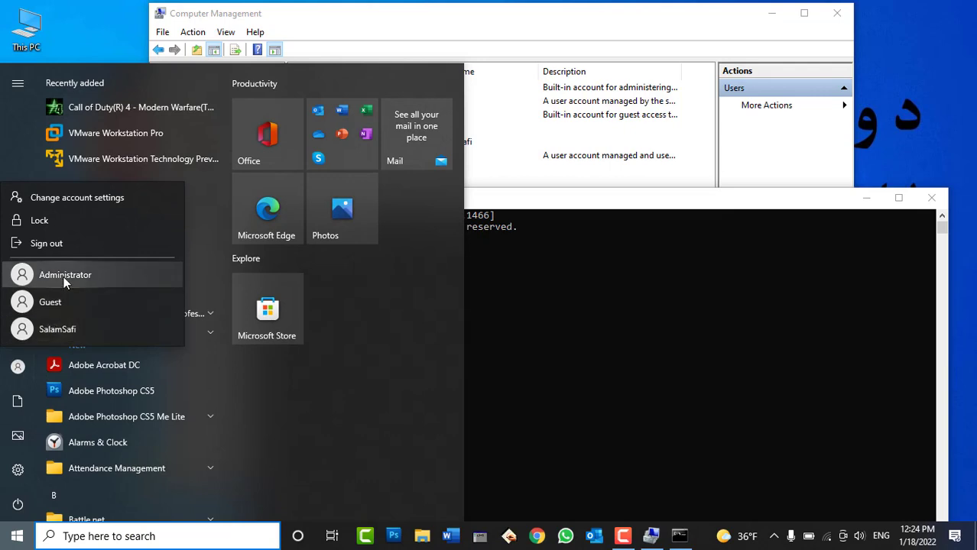
left_click(679, 319)
left_click_drag(600, 200, 585, 277)
type("net ")
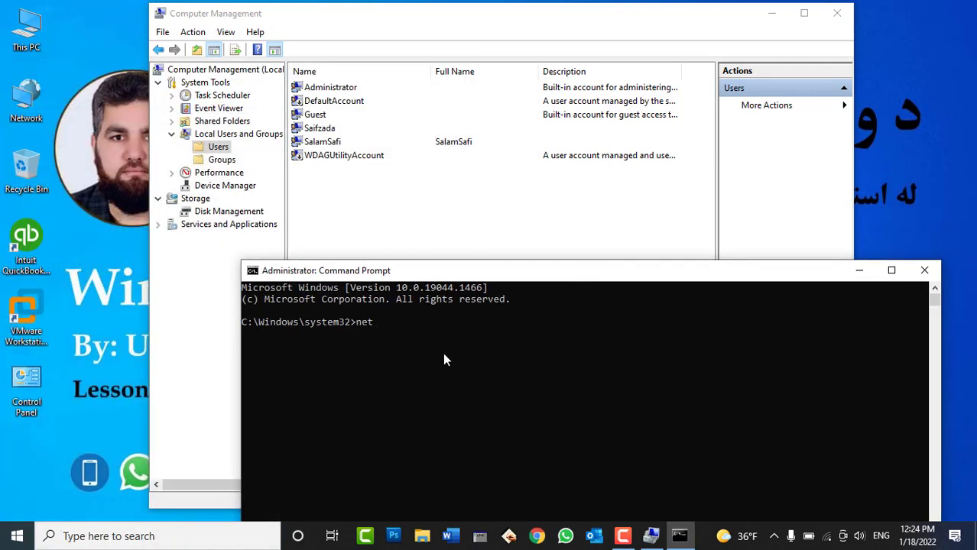
type("user")
type("administrator ")
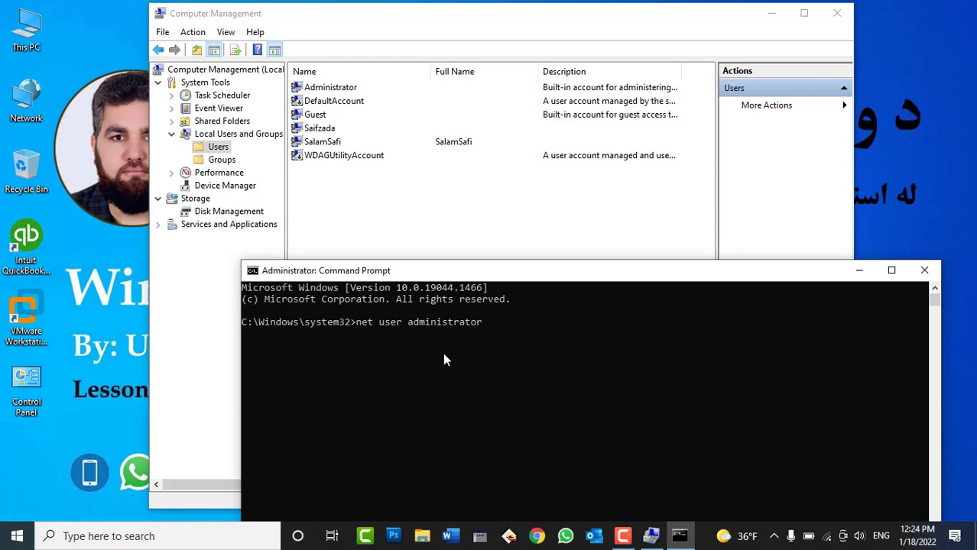
type("/")
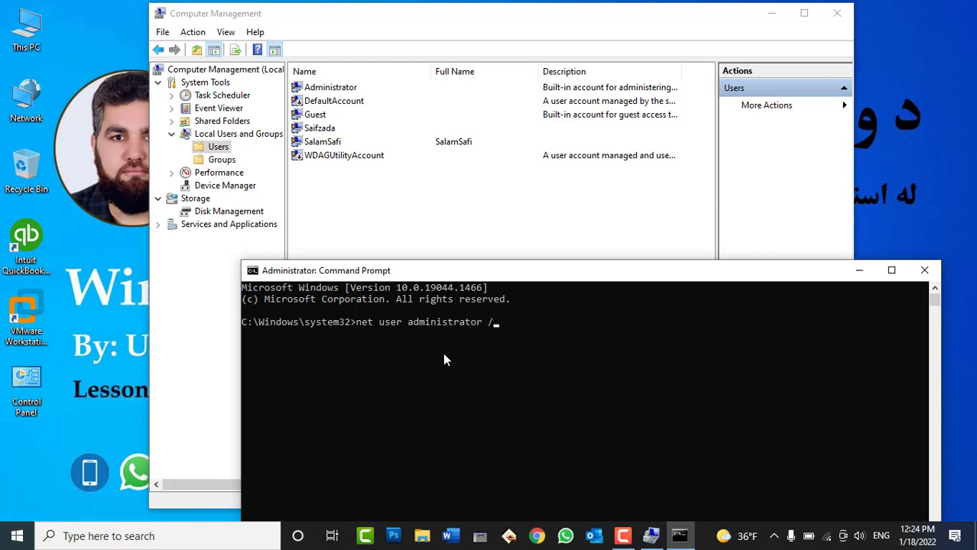
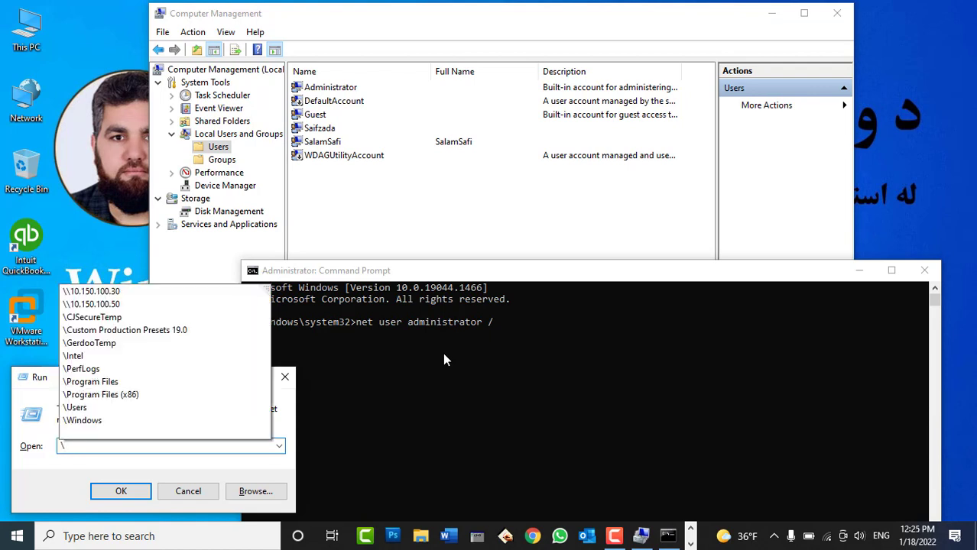
Dismiss the unused Run prompt and return focus to the Command Prompt window
type("\\")
key("Escape")
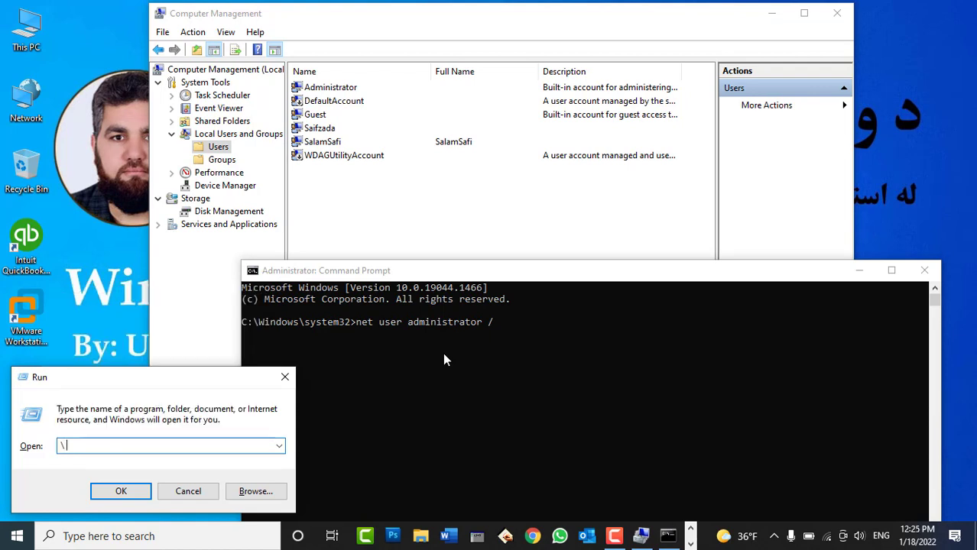
type("/")
key("Escape")
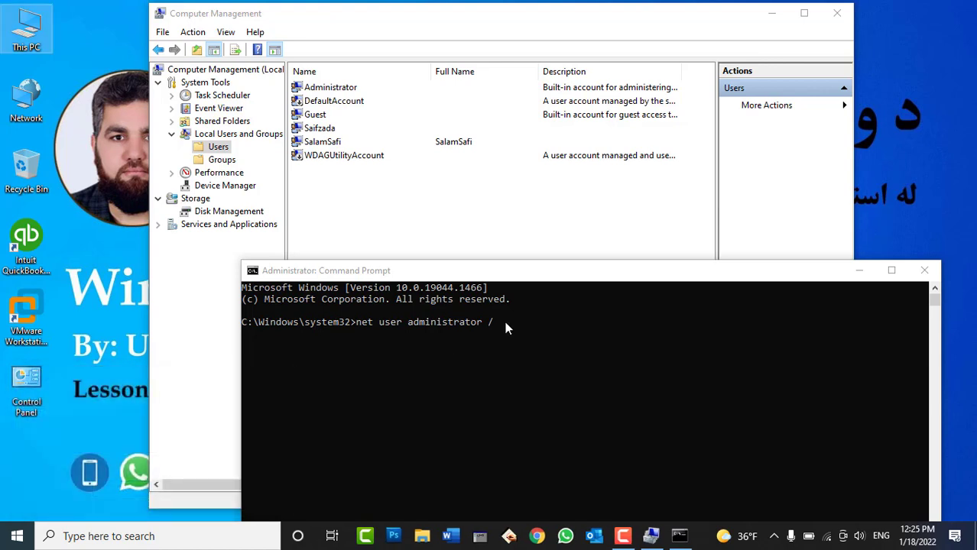
left_click(504, 324)
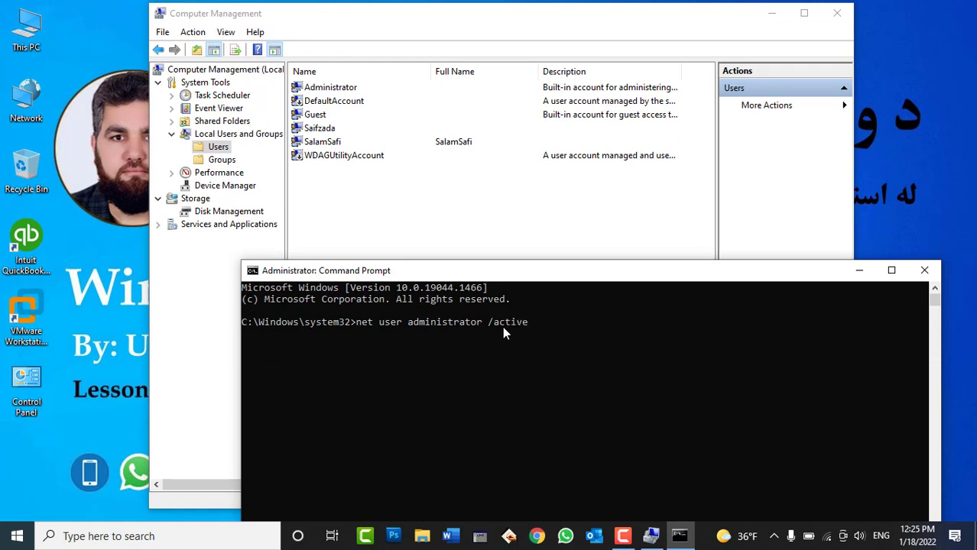
Run net user administrator /active:No to disable the built-in Administrator account
type(":")
type(";")
type("No")
key("Return")
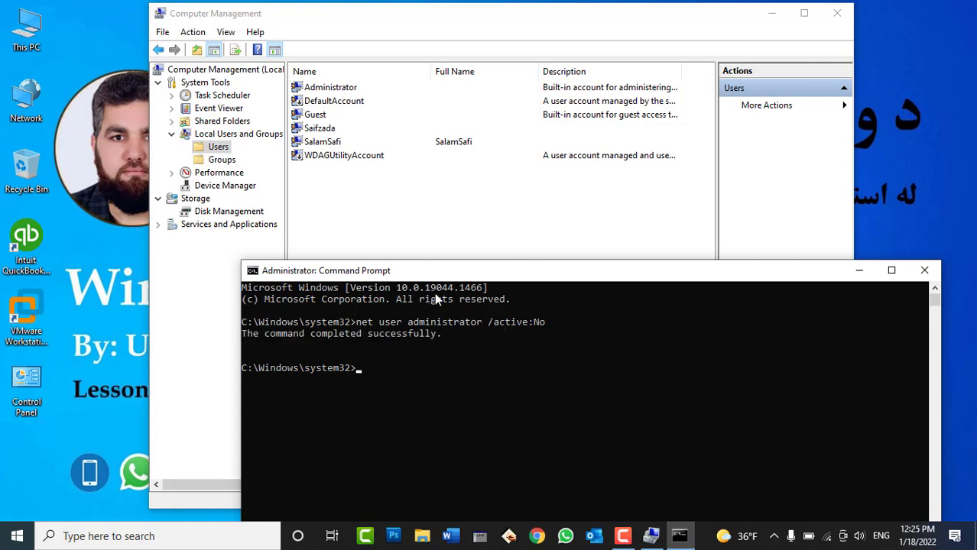
right_click(358, 203)
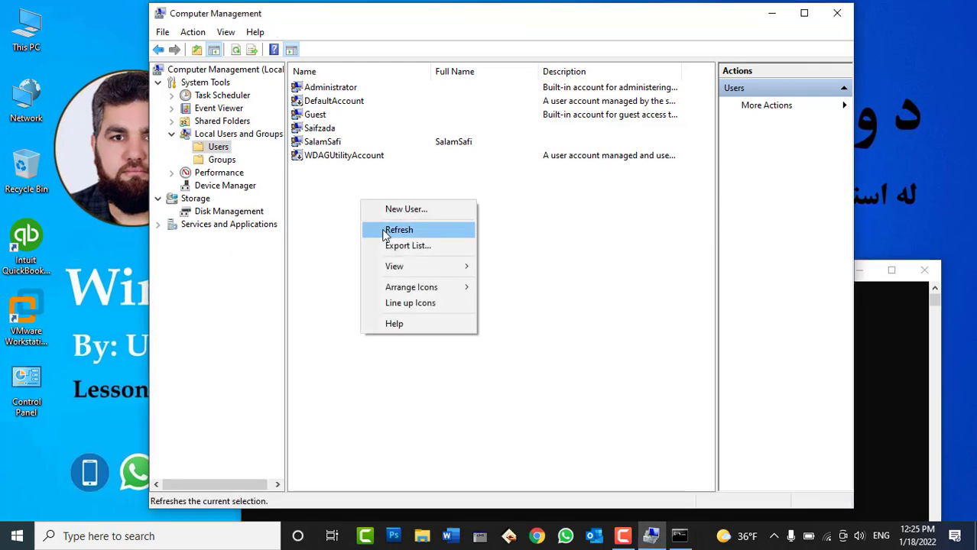
Refresh the Users list, check the Start menu's switchable accounts, then close Command Prompt
left_click(386, 230)
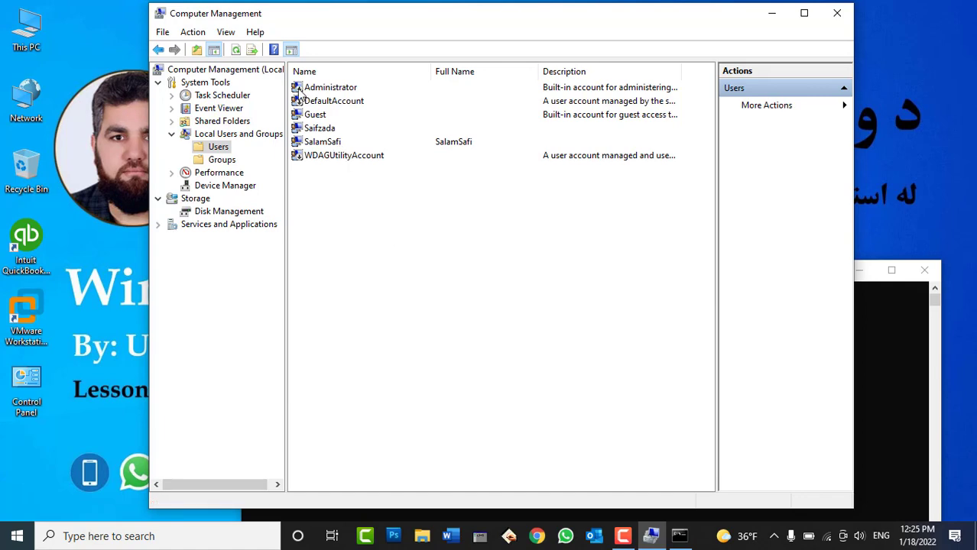
left_click(17, 536)
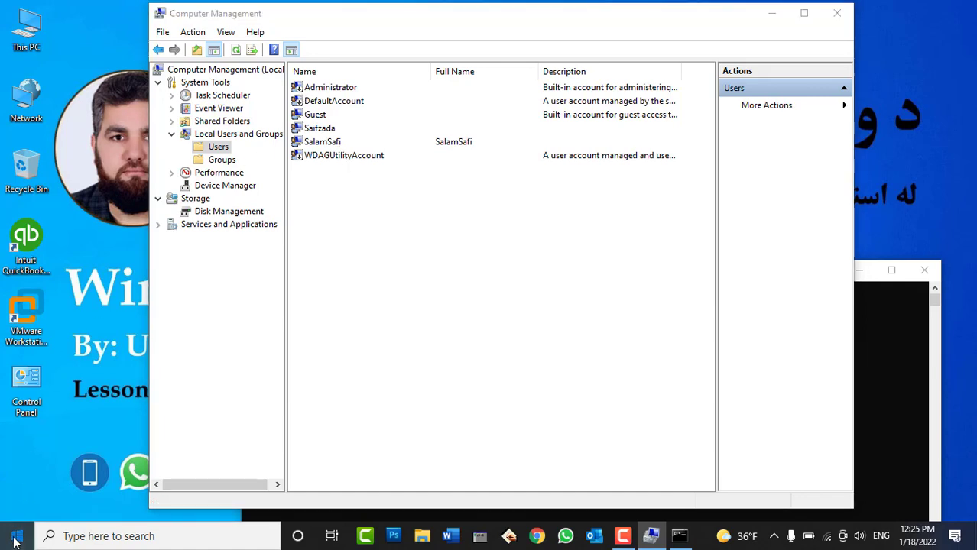
left_click(17, 368)
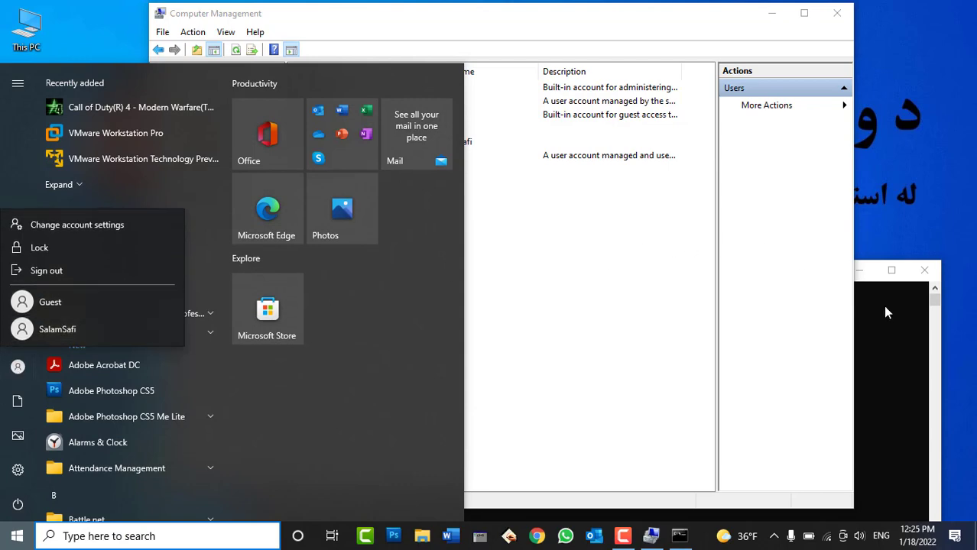
key("Escape")
left_click(624, 253)
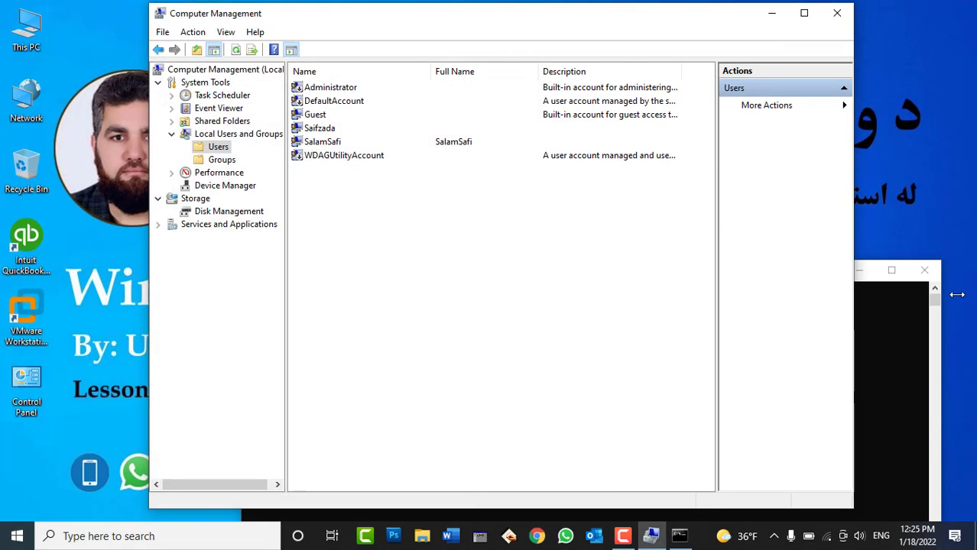
left_click(923, 273)
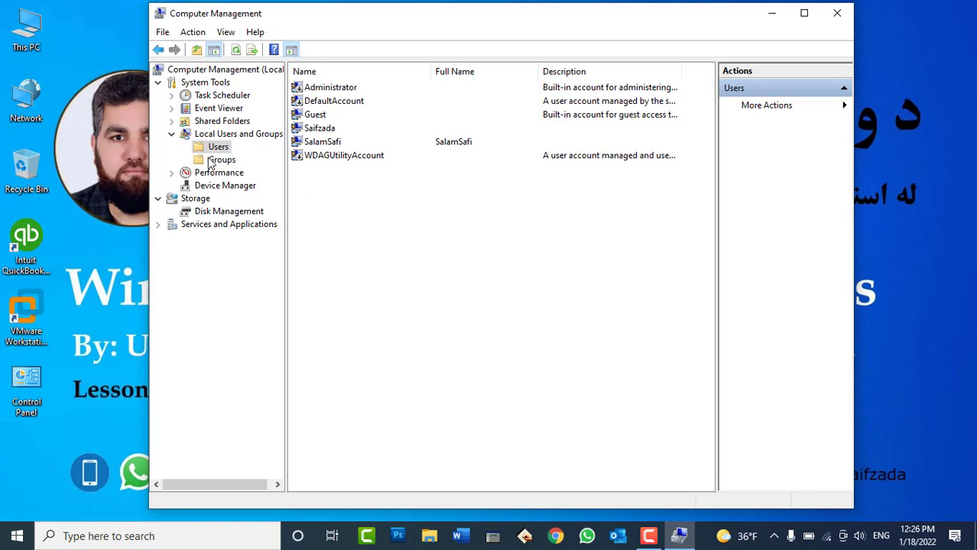
left_click(212, 162)
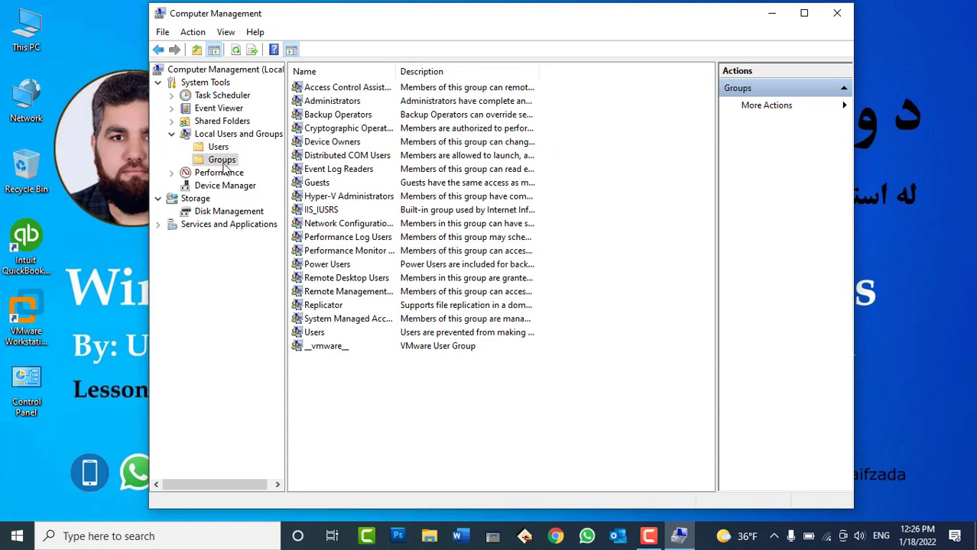
left_click(205, 147)
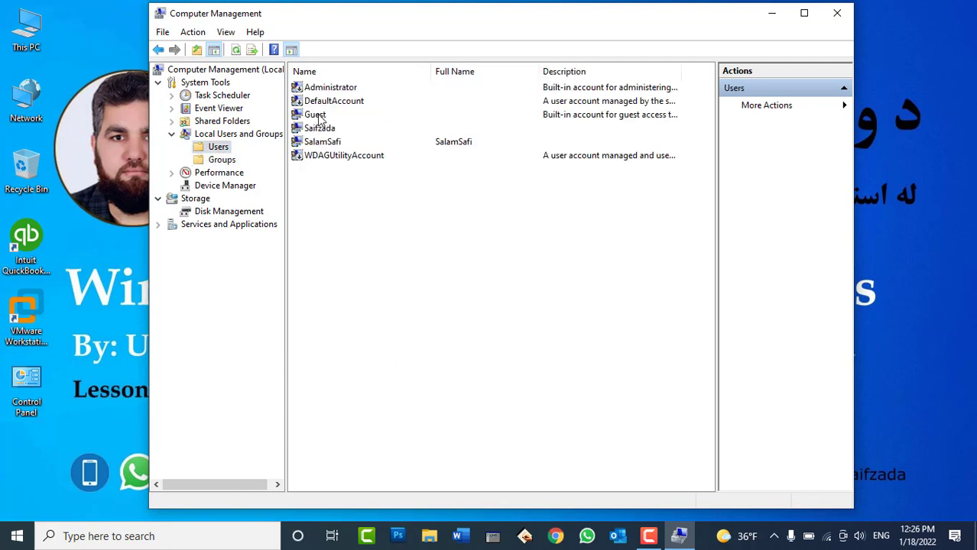
left_click(320, 115)
left_click(324, 129)
left_click(332, 143)
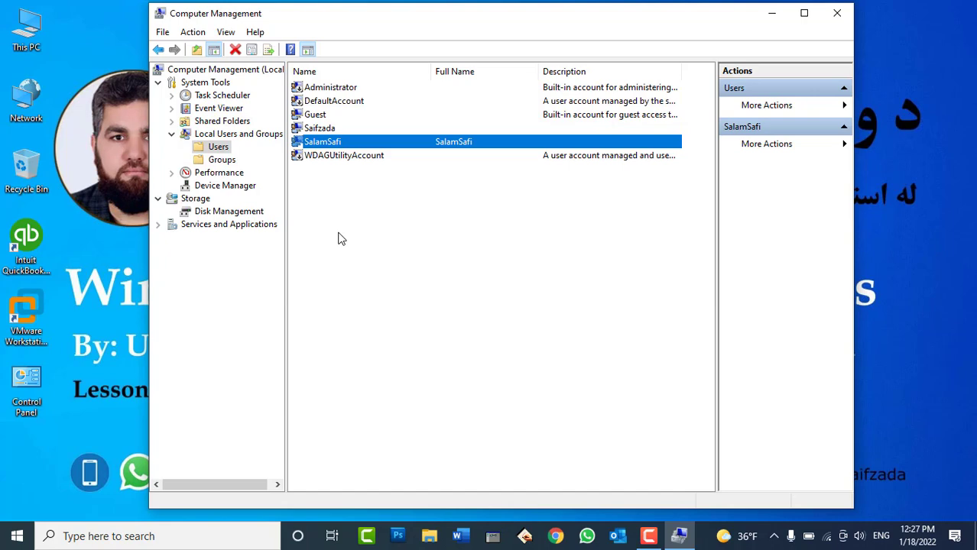
left_click(225, 160)
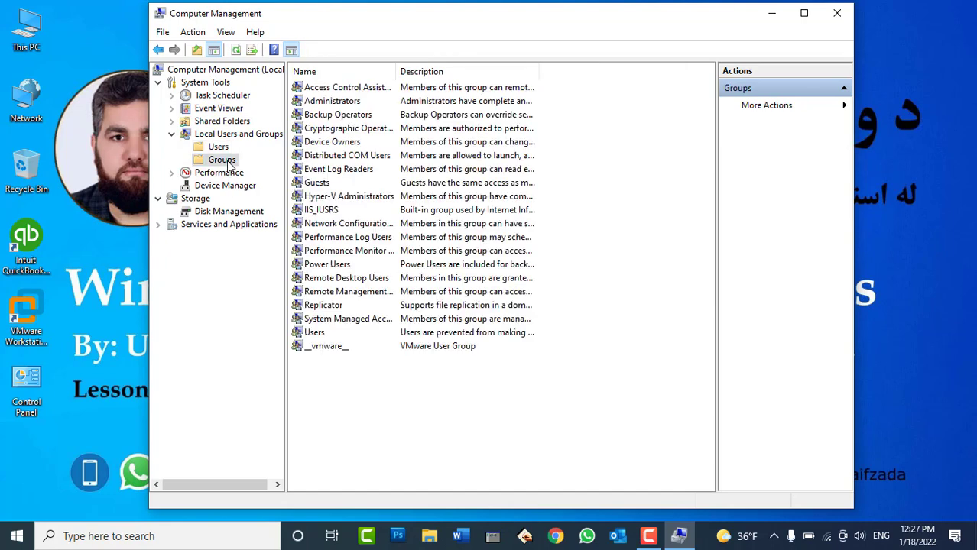
left_click_drag(395, 71, 474, 72)
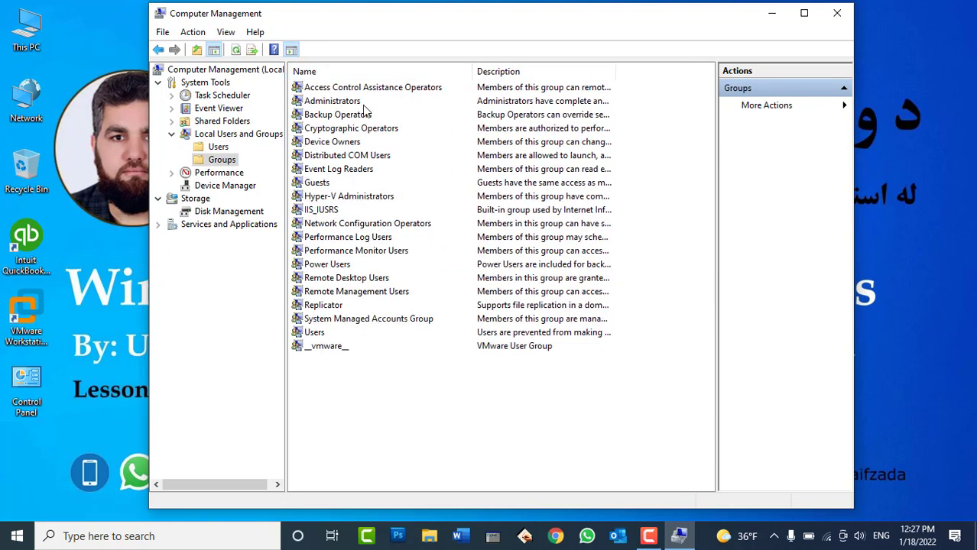
left_click(351, 104)
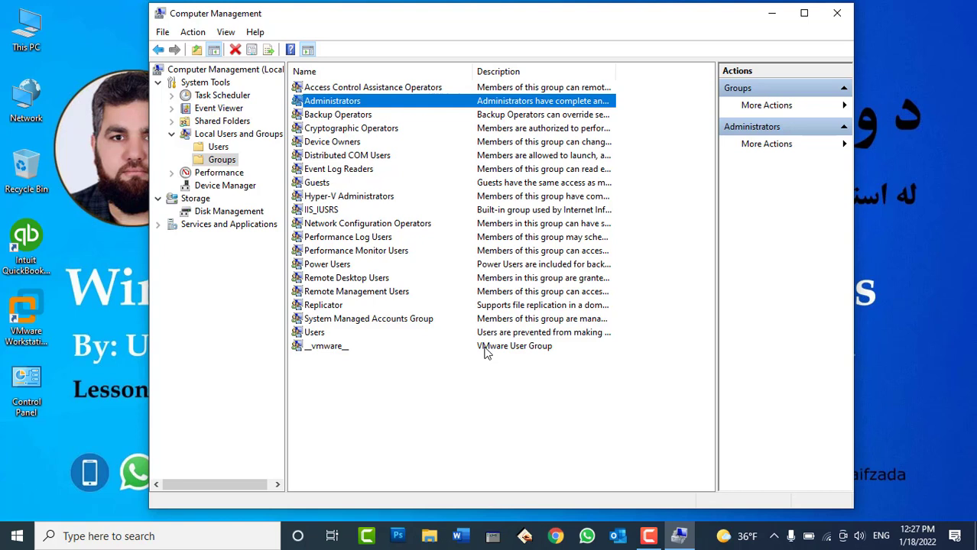
left_click(316, 334)
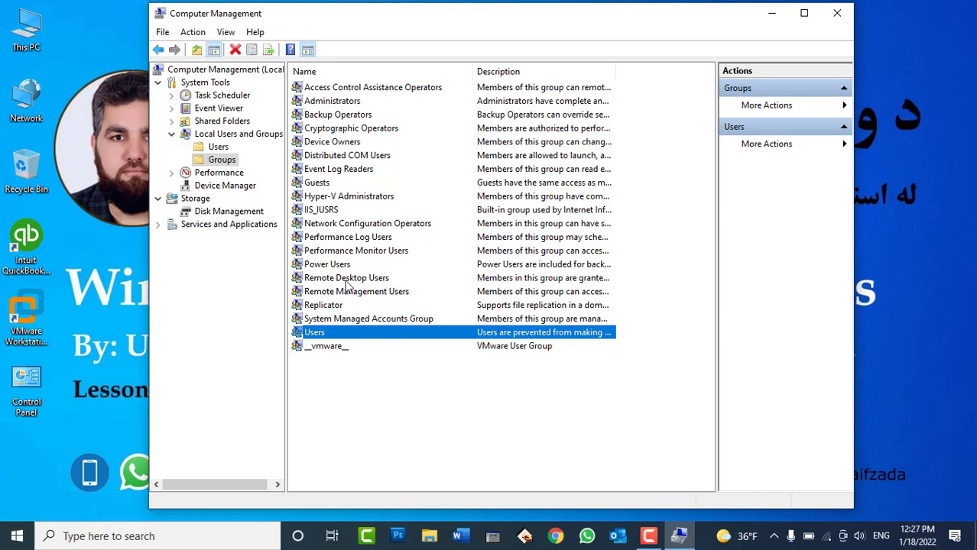
left_click(219, 148)
left_click(326, 144)
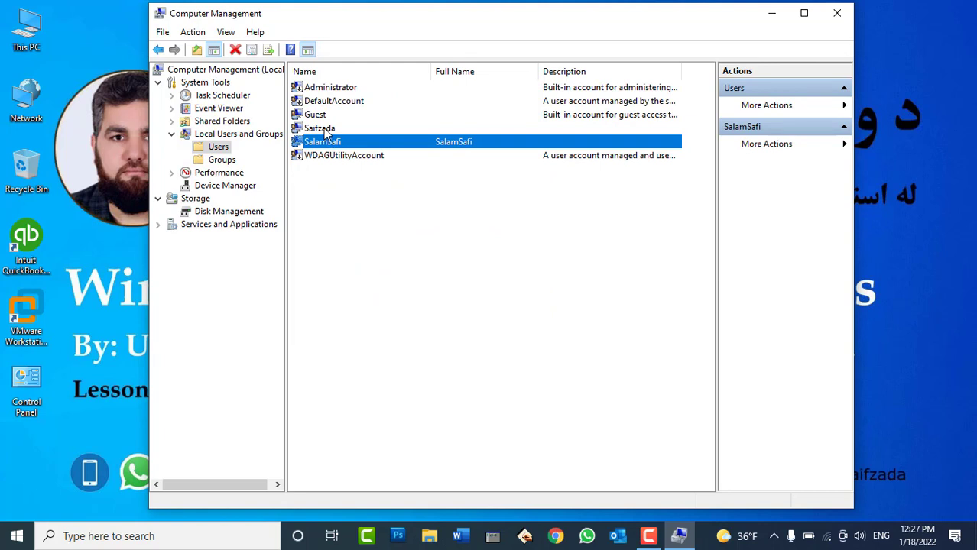
left_click(326, 132)
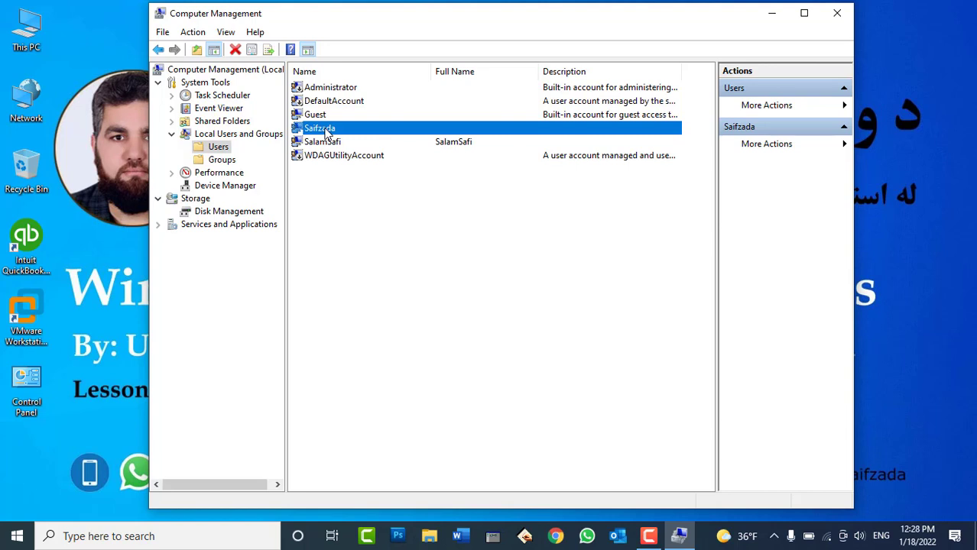
Review the first personal account's Member Of tab, which lists Administrators
right_click(327, 131)
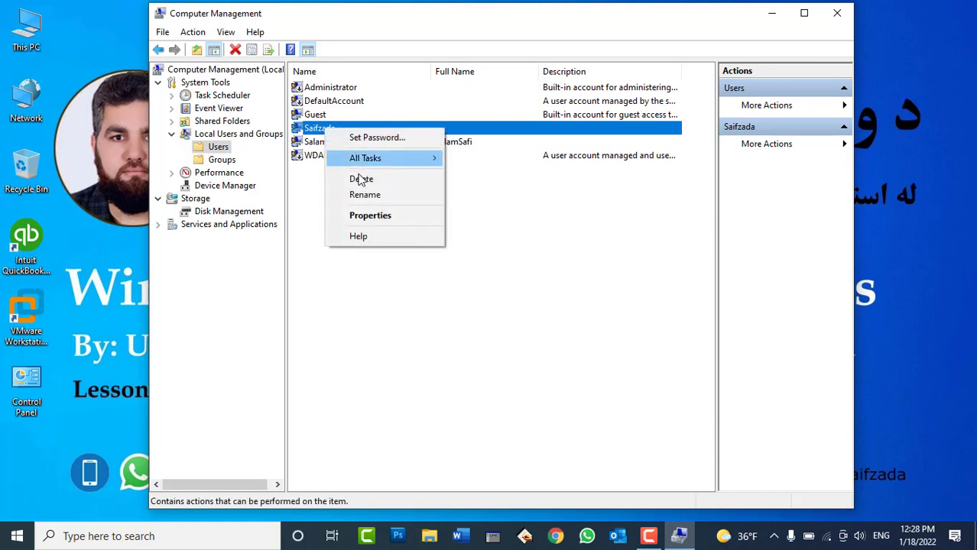
left_click(394, 217)
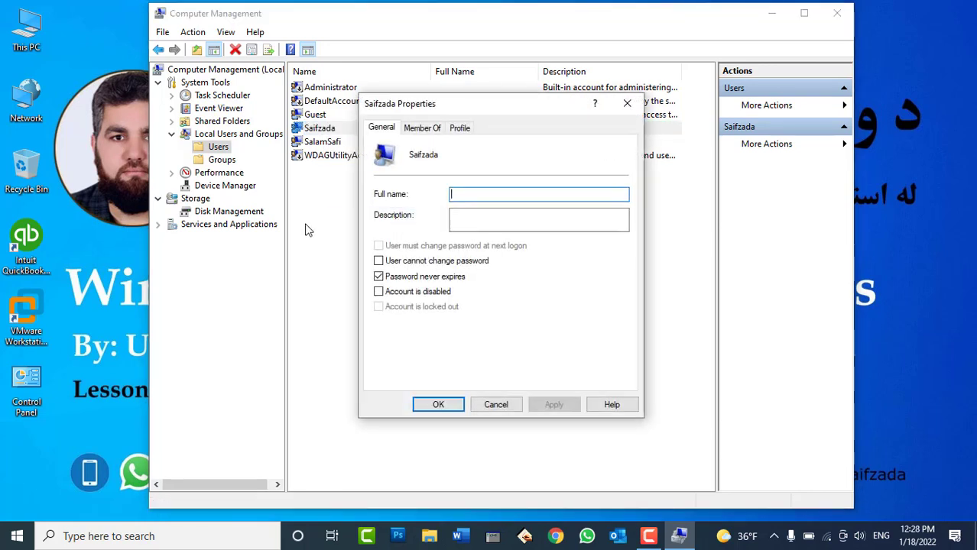
left_click(441, 131)
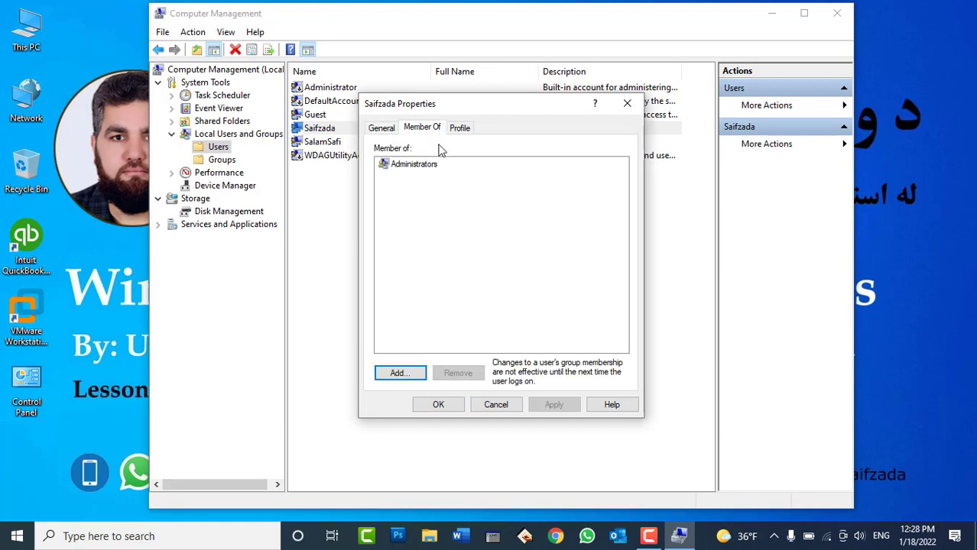
left_click(425, 170)
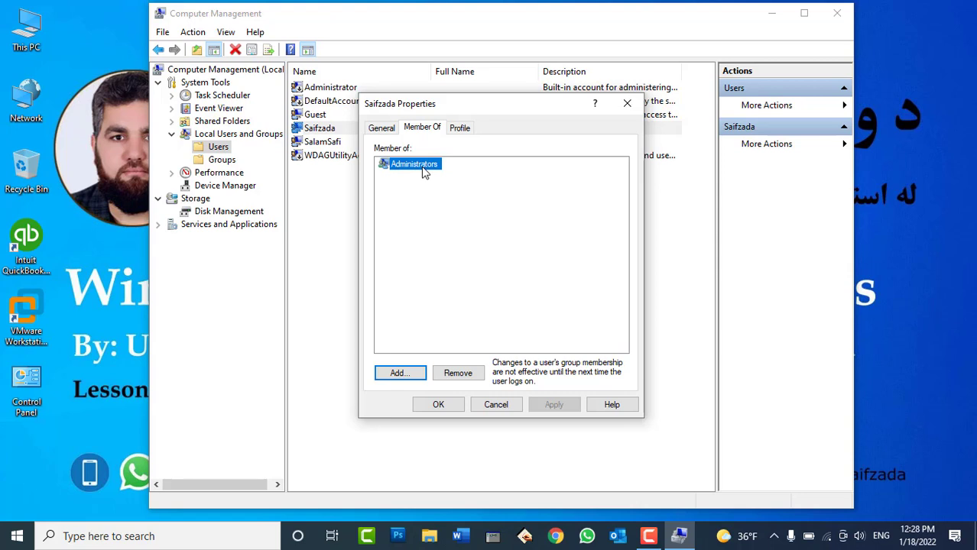
left_click(496, 405)
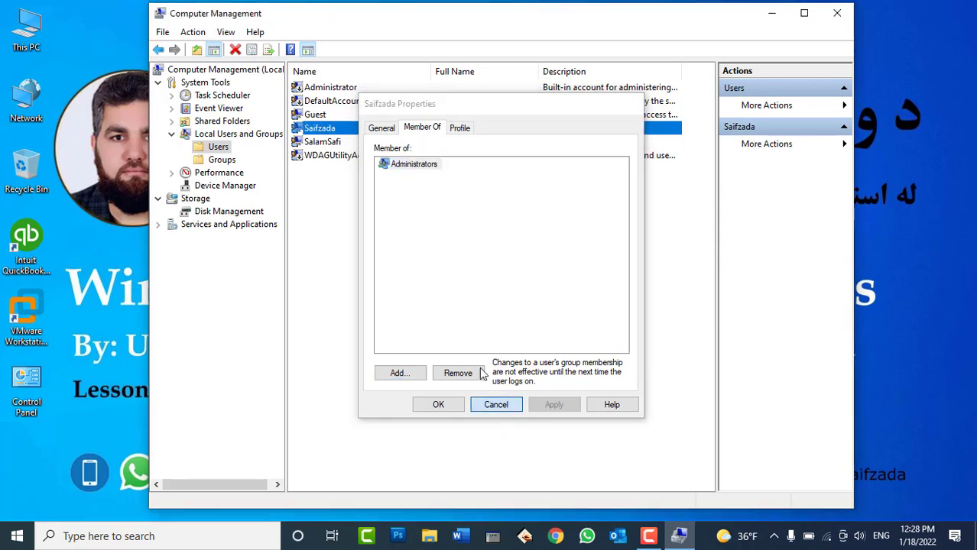
Review the second account's memberships, showing Users, then switch to the Groups list
left_click(329, 142)
right_click(331, 144)
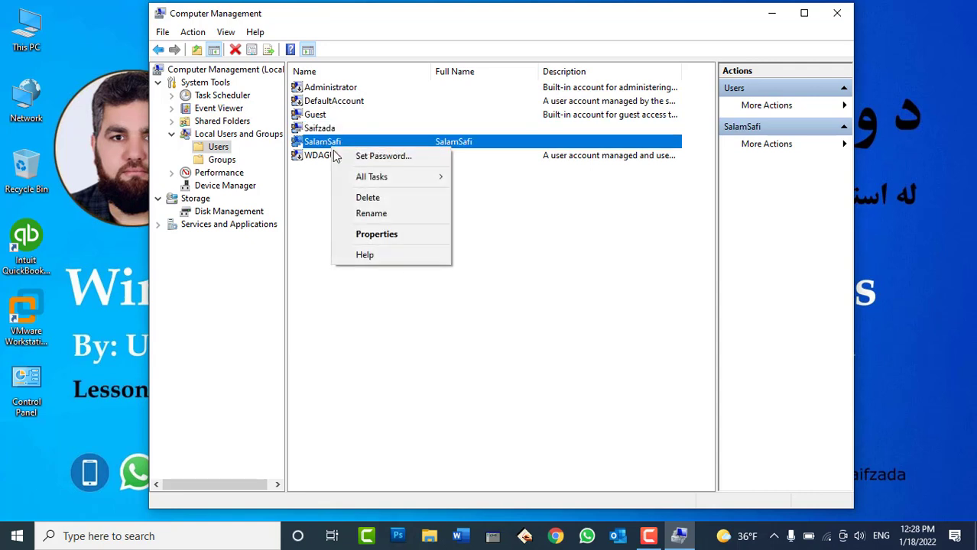
left_click(373, 239)
left_click(421, 128)
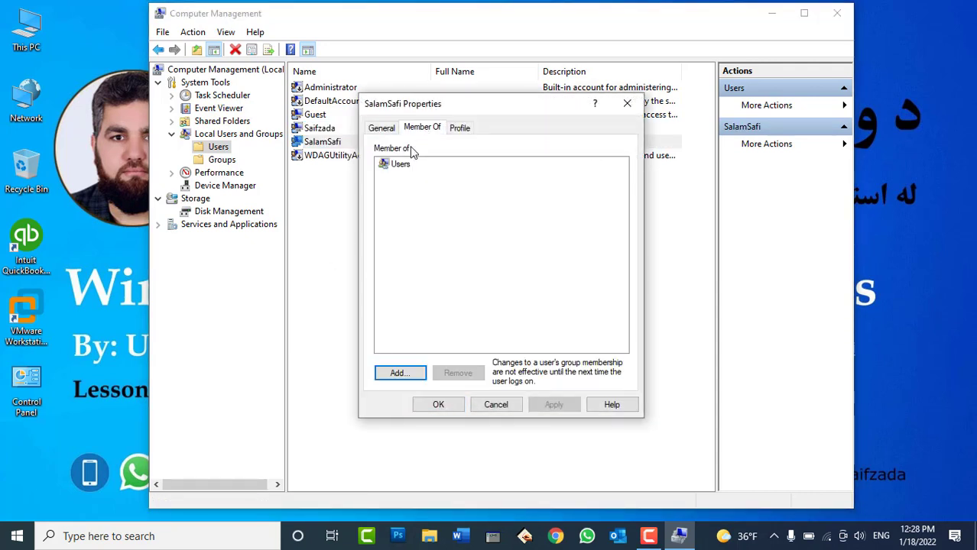
left_click(399, 166)
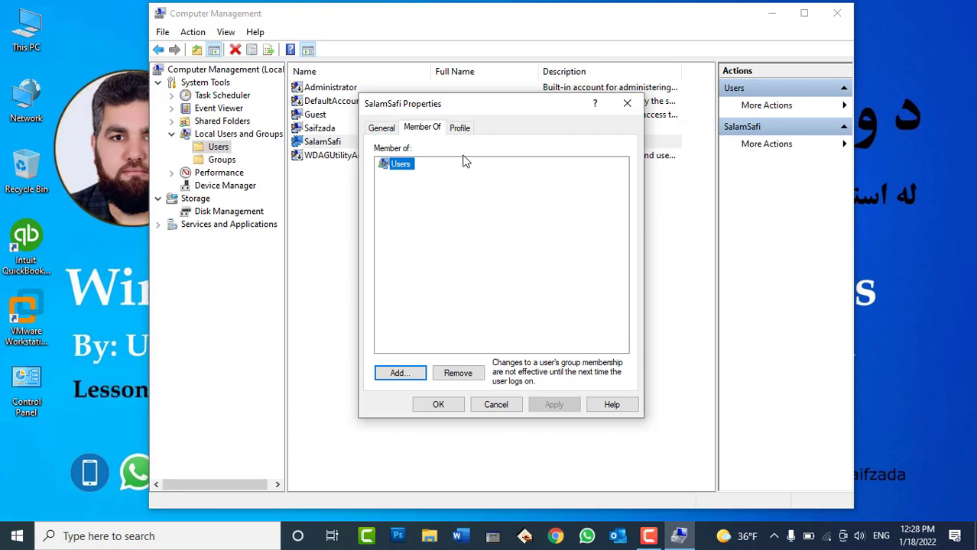
left_click(627, 103)
left_click(221, 160)
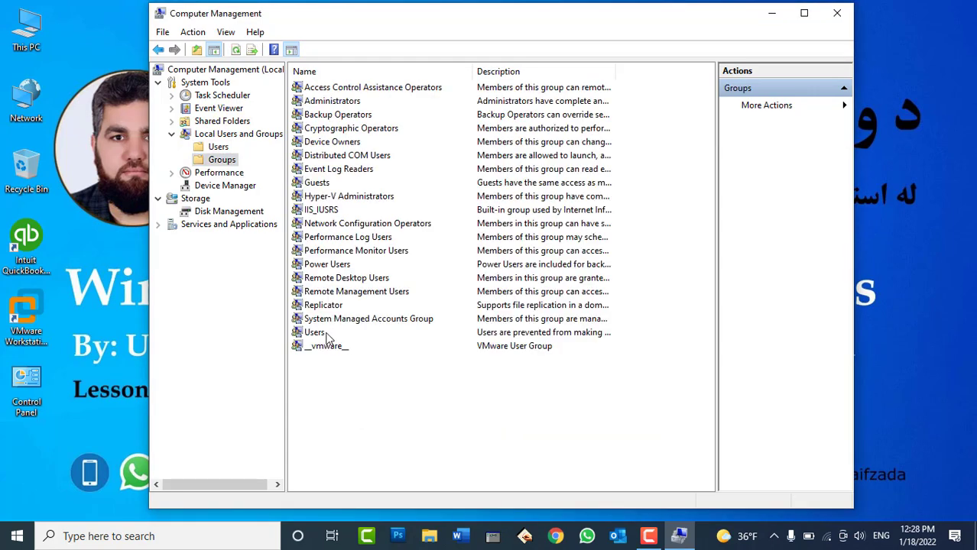
Resize the Name and Description columns so group descriptions show in full
left_click(333, 334)
left_click_drag(620, 72, 709, 74)
left_click_drag(472, 71, 413, 71)
left_click_drag(649, 73, 670, 74)
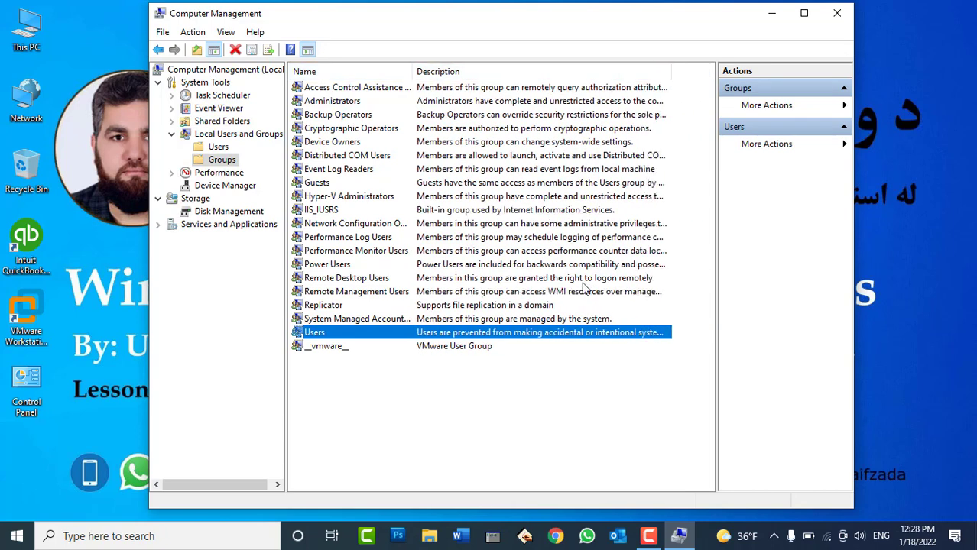
Inspect the Users group's properties, cancel, and open the Administrators group's properties
double_click(564, 337)
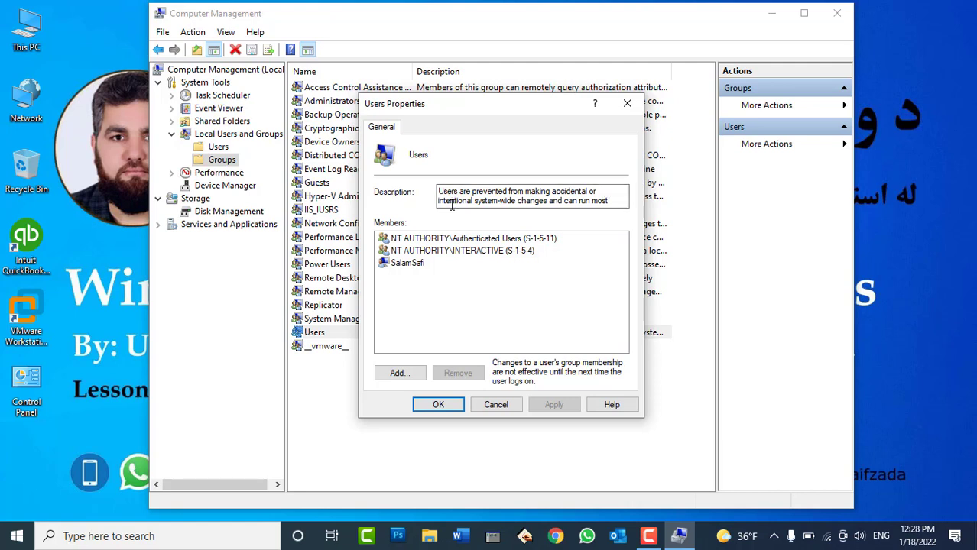
left_click_drag(601, 200, 627, 210)
left_click(555, 207)
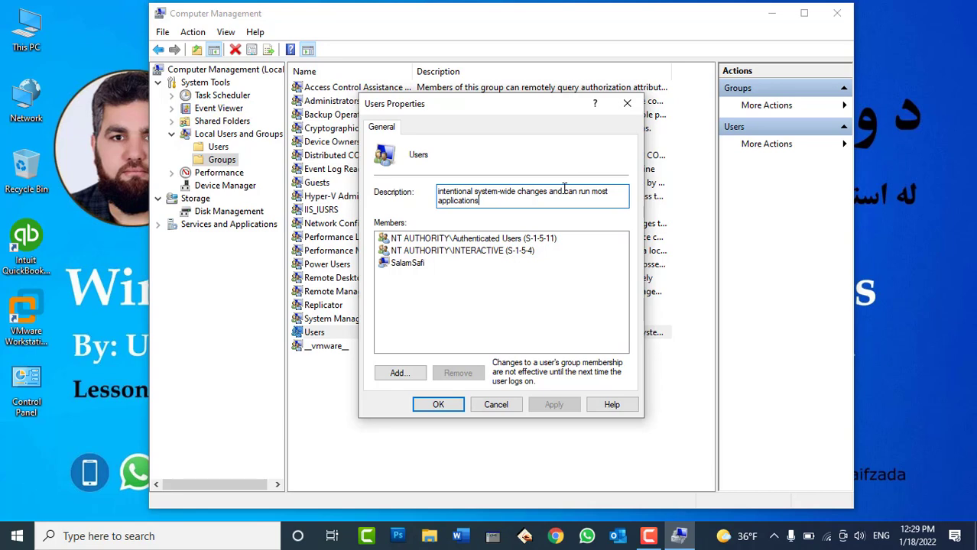
left_click(497, 408)
double_click(345, 102)
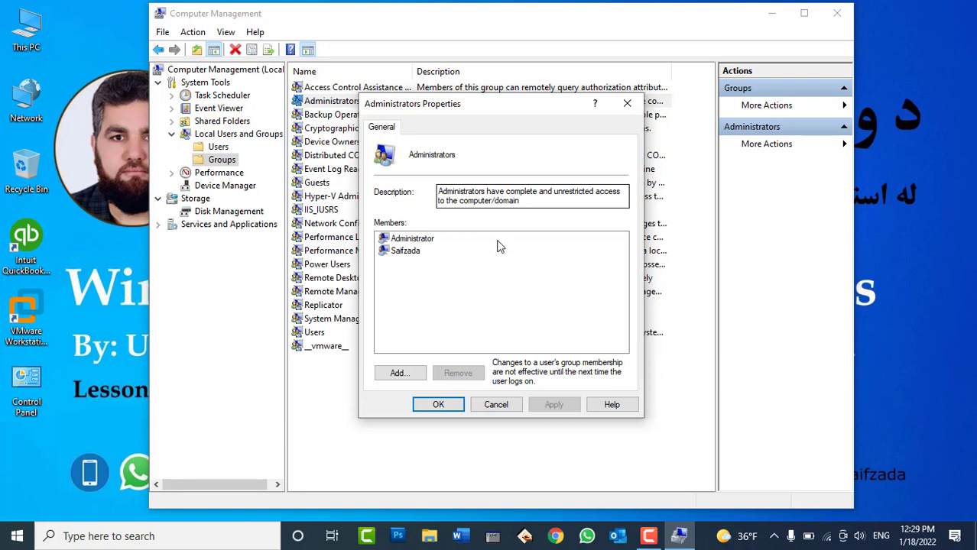
Close the Administrators properties and open the user account's Member Of tab
left_click(495, 404)
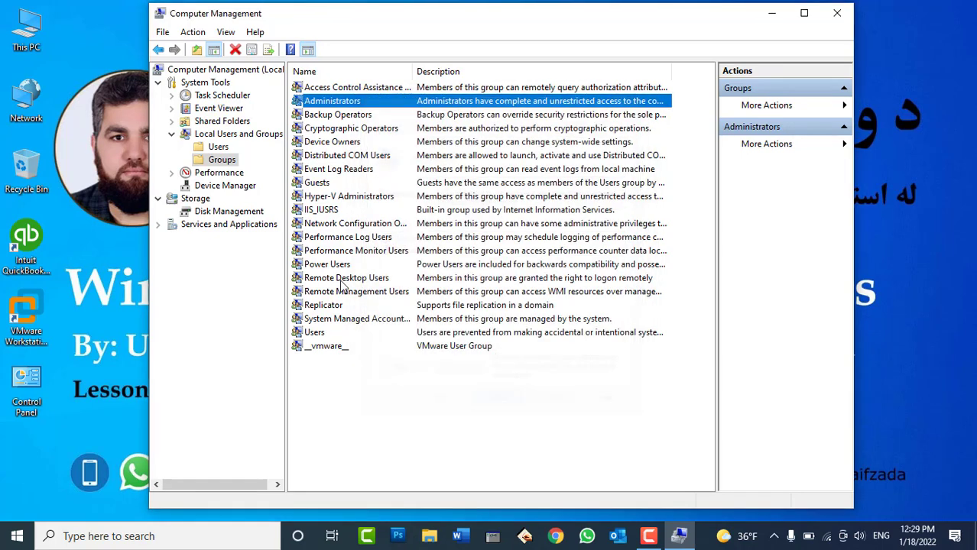
left_click(223, 149)
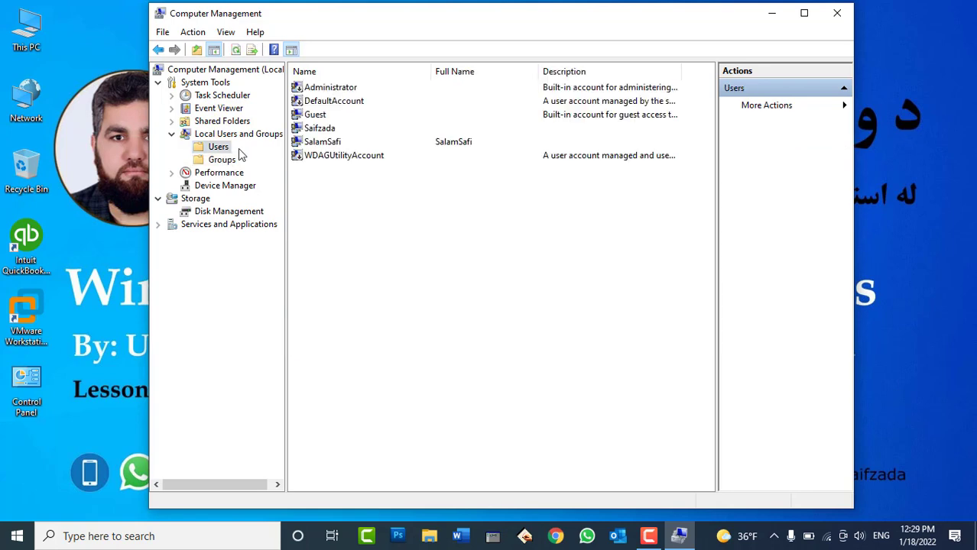
left_click(324, 143)
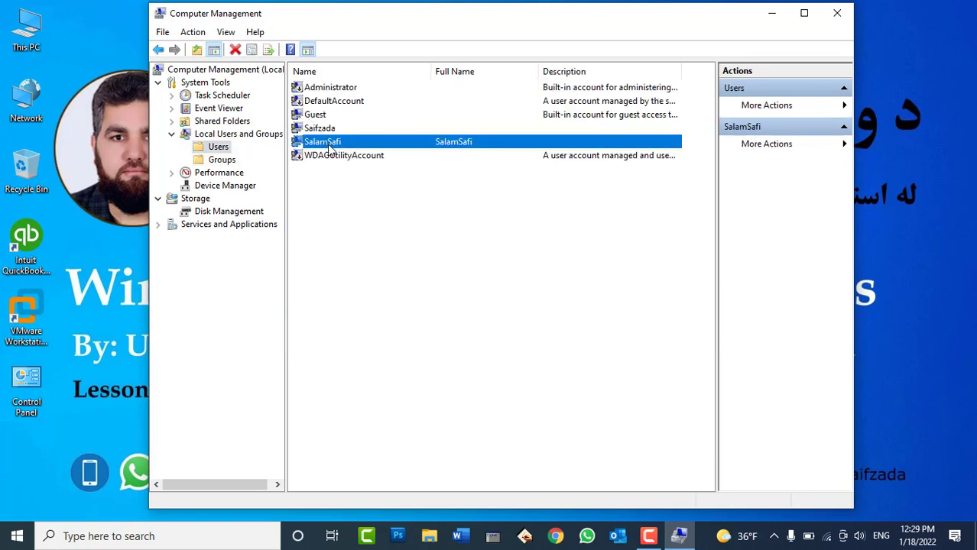
right_click(330, 147)
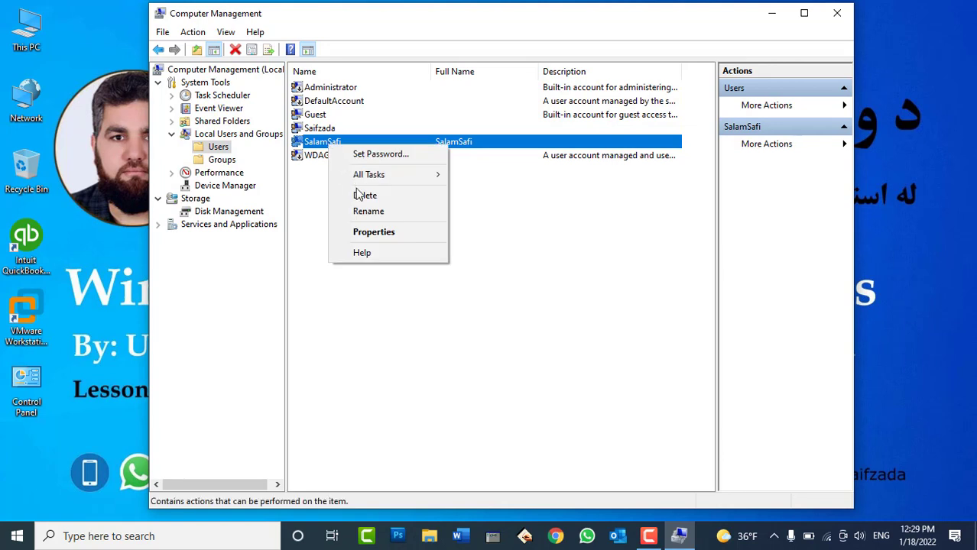
left_click(384, 239)
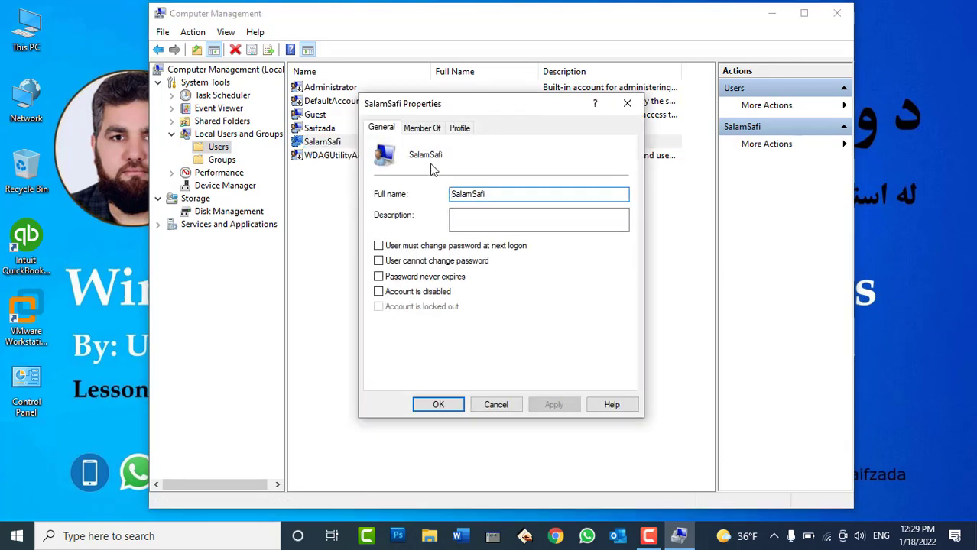
left_click(435, 129)
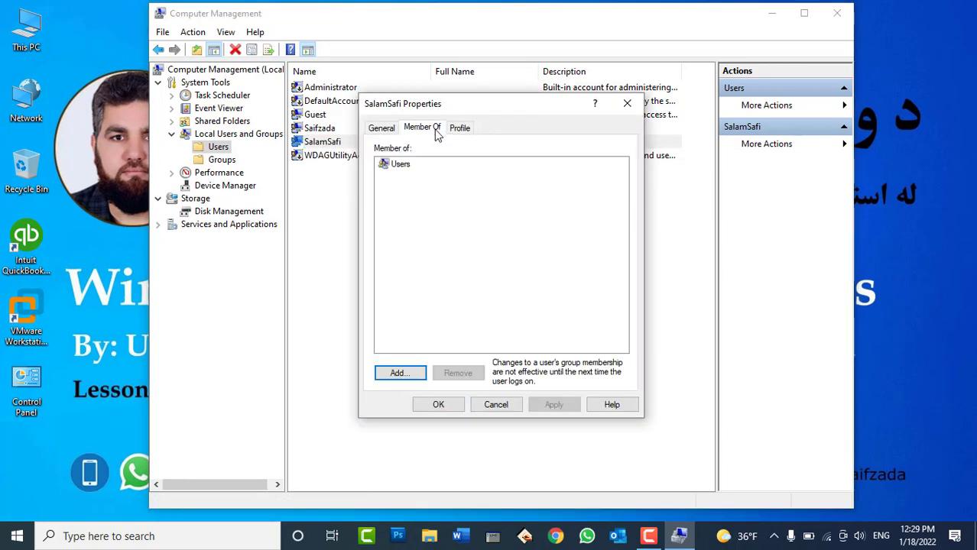
left_click(401, 164)
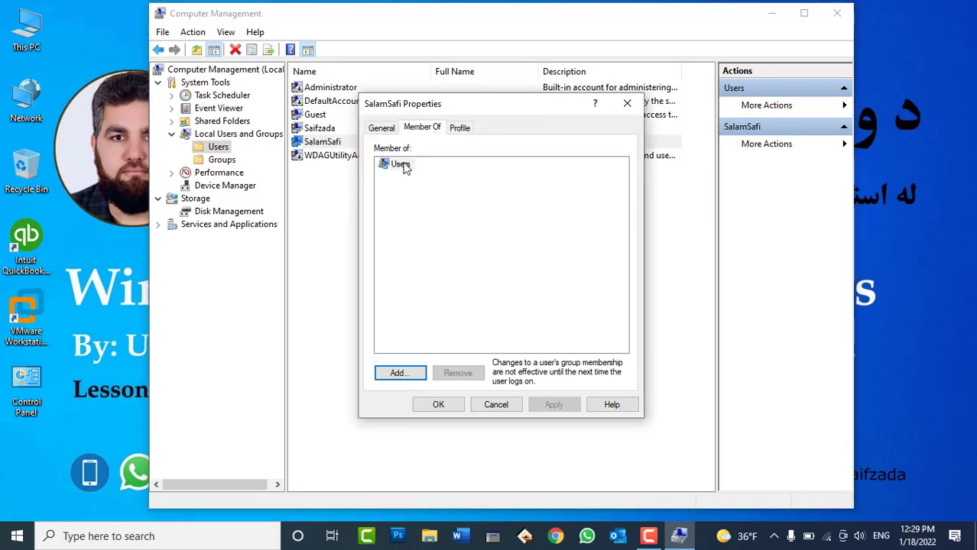
Add the account to the Administrators group via Advanced > Find Now and apply
left_click(399, 373)
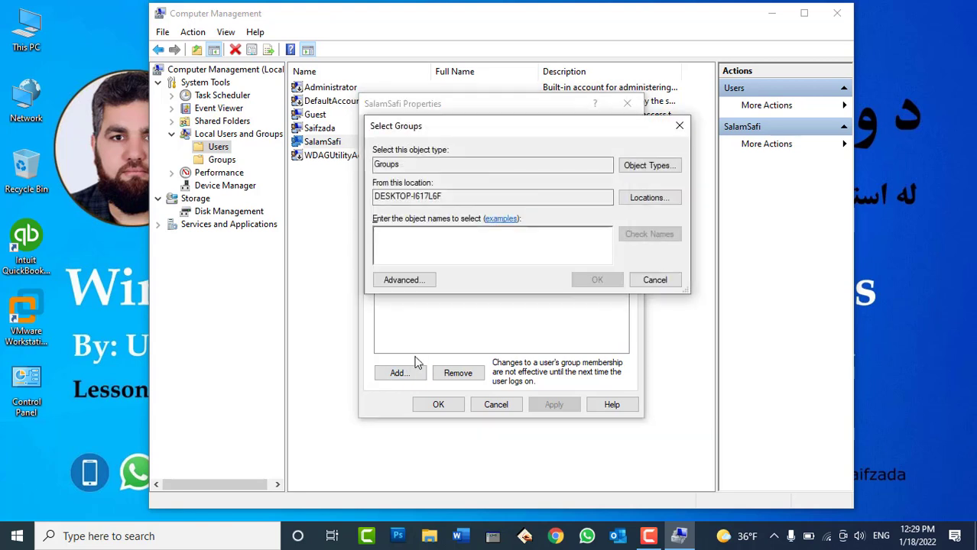
left_click(404, 280)
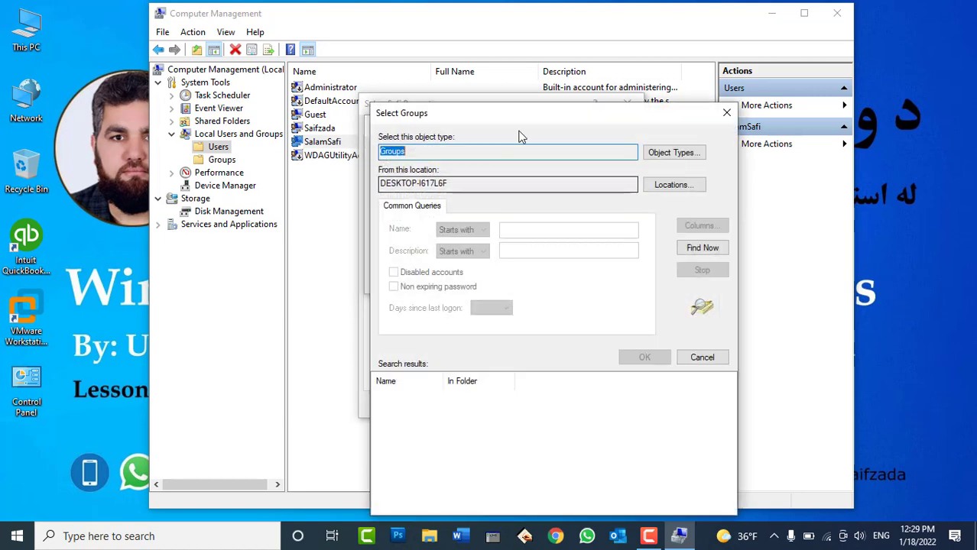
left_click(702, 247)
left_click_drag(627, 115, 632, 48)
left_click_drag(450, 314, 598, 315)
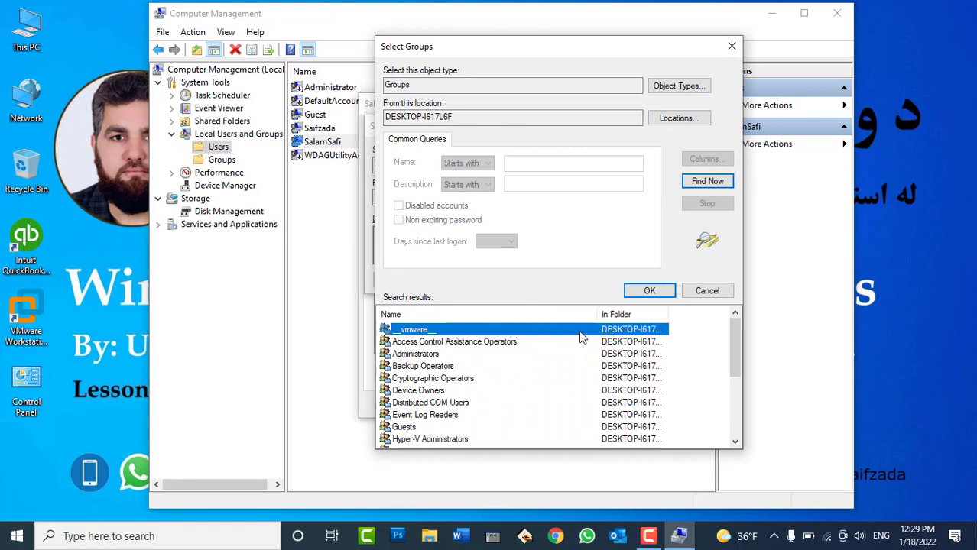
left_click(422, 354)
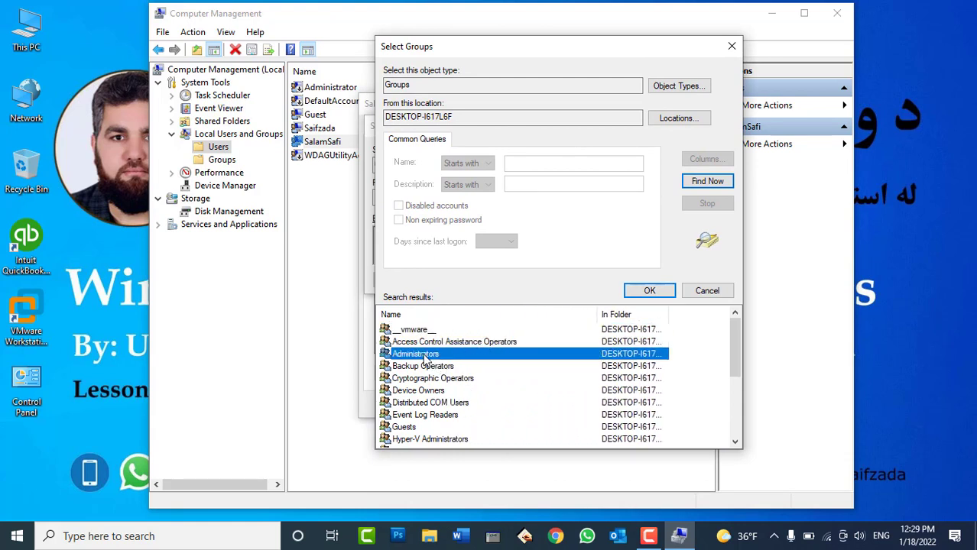
left_click(660, 291)
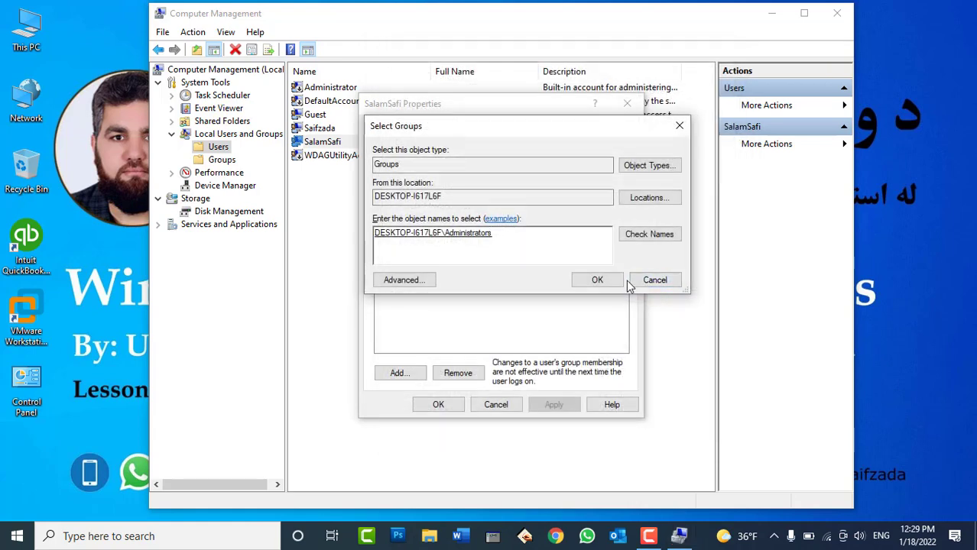
left_click(608, 280)
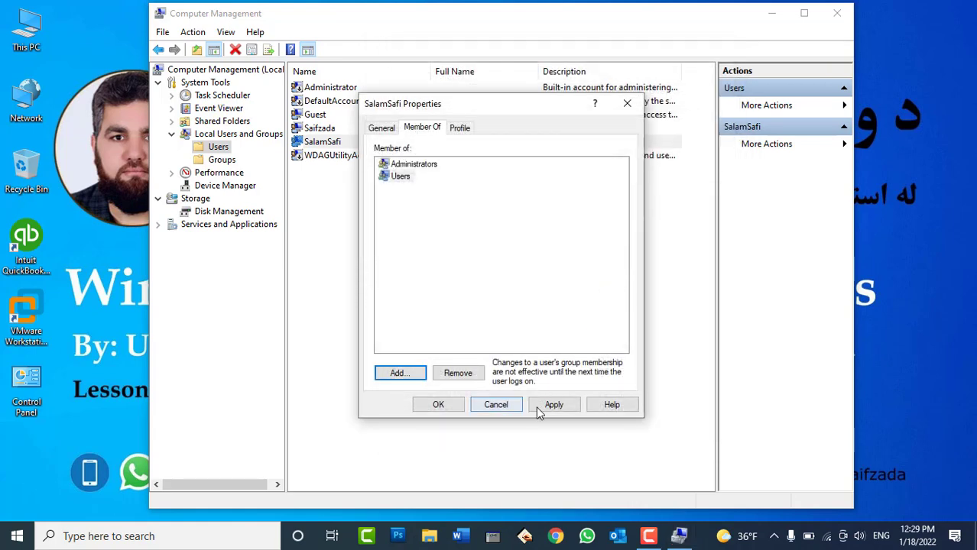
left_click(539, 407)
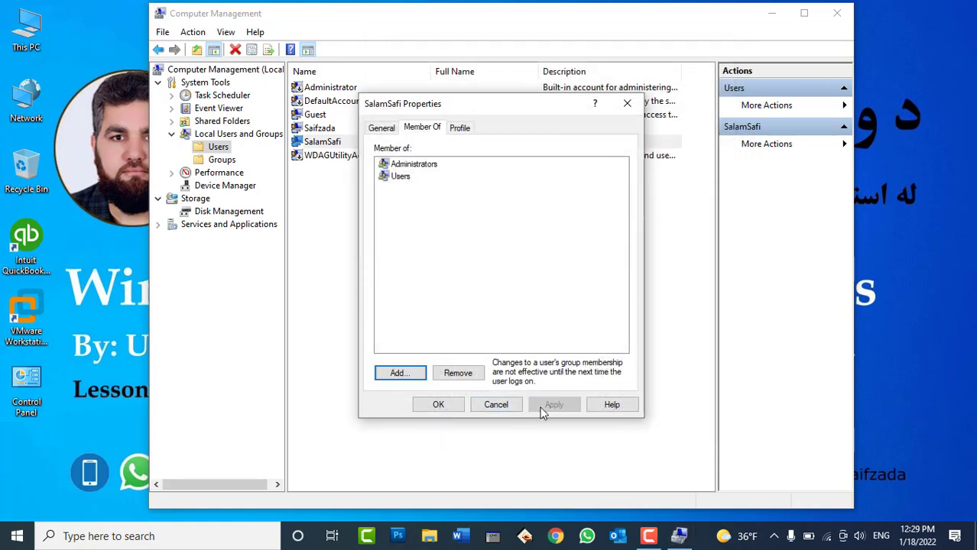
Remove the account from the Users group, apply, and close its properties
left_click(408, 166)
left_click(402, 176)
left_click(457, 373)
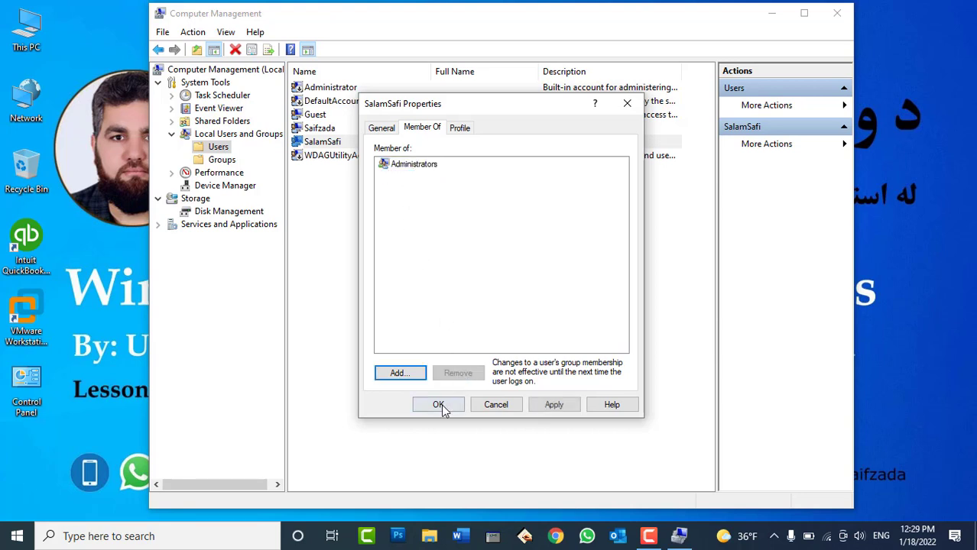
left_click(550, 406)
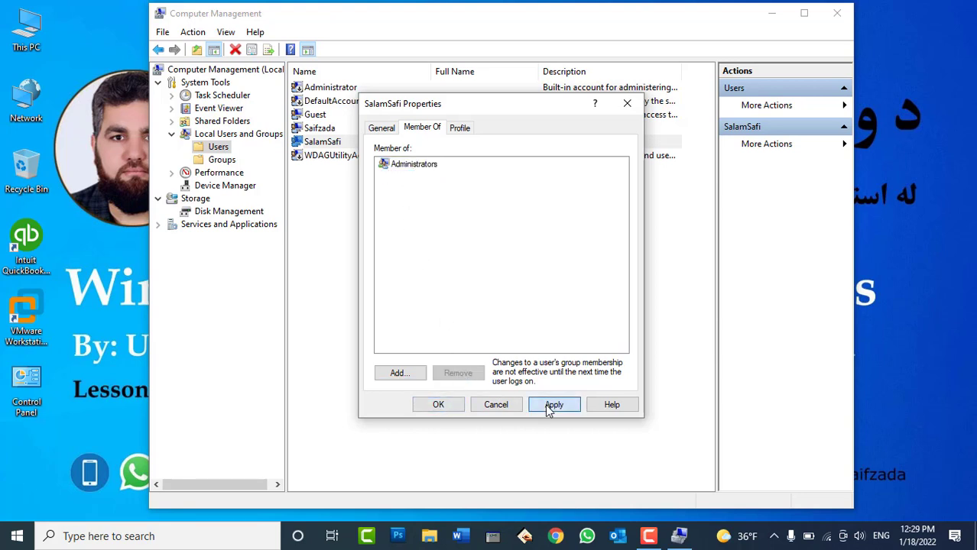
left_click(436, 409)
left_click(318, 146)
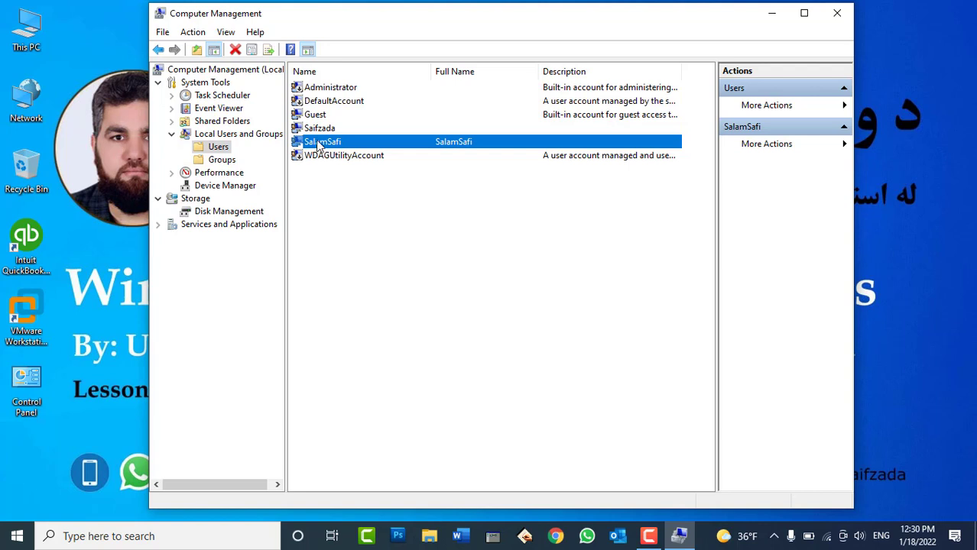
Open the account's Member Of tab and list all local groups with Find Now
right_click(320, 146)
left_click(353, 227)
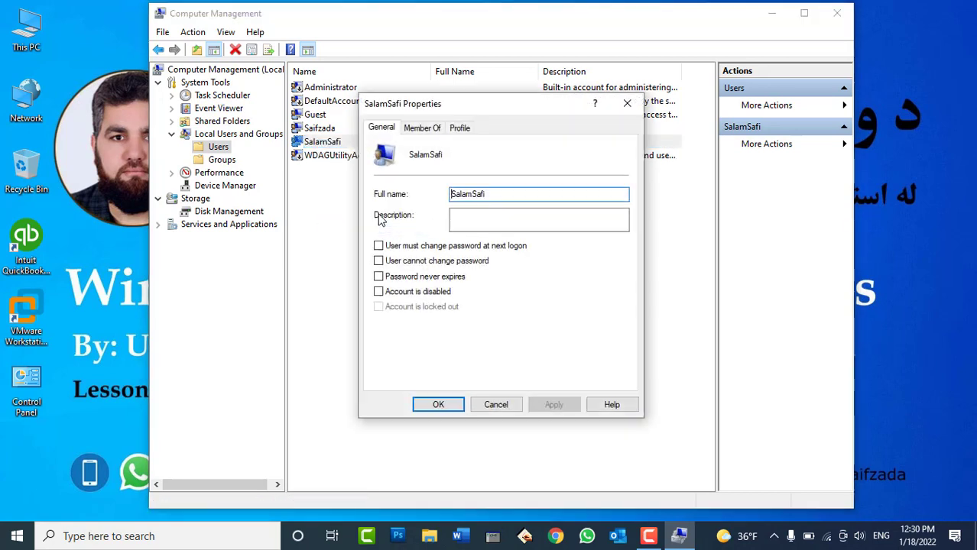
left_click(421, 129)
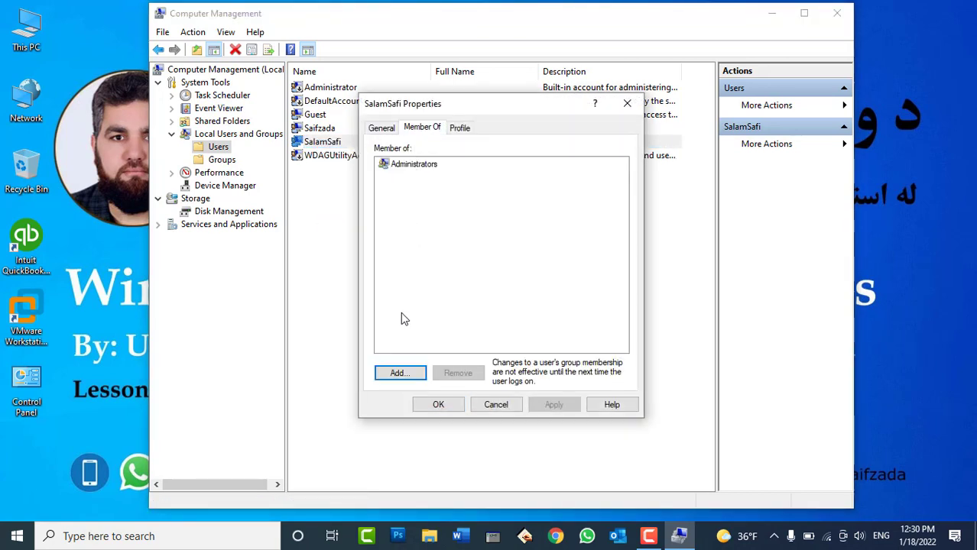
left_click(412, 372)
left_click(407, 280)
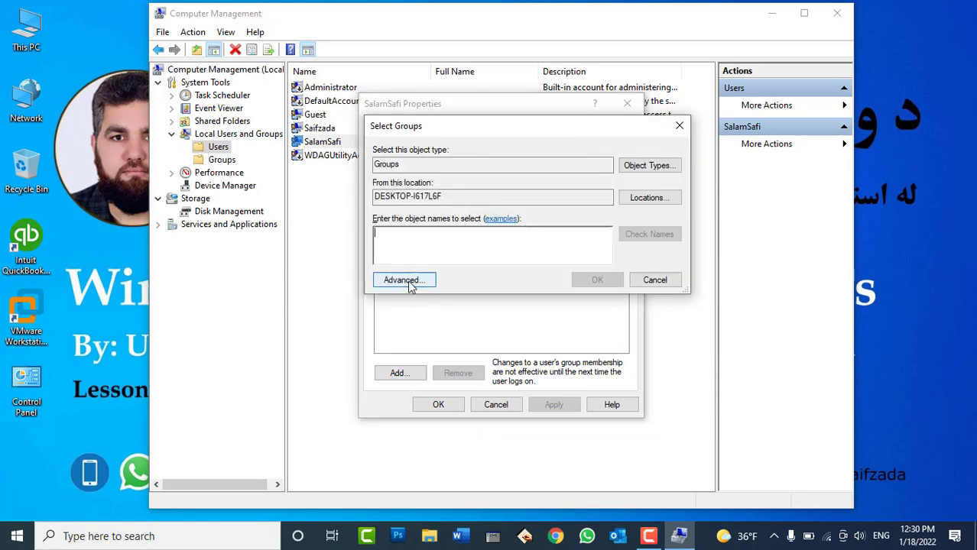
left_click(702, 248)
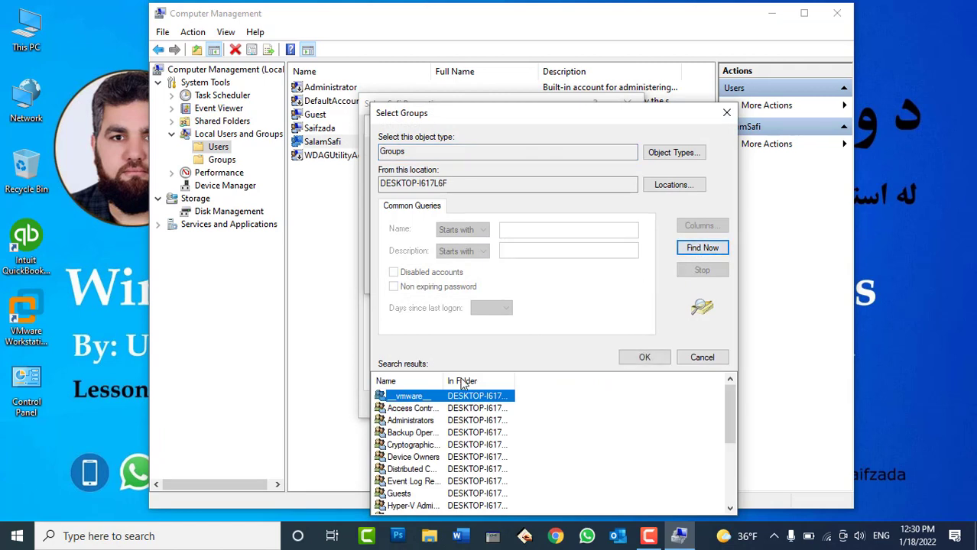
Add the account back to Users, remove Administrators, apply, and close its properties
left_click_drag(447, 381, 510, 381)
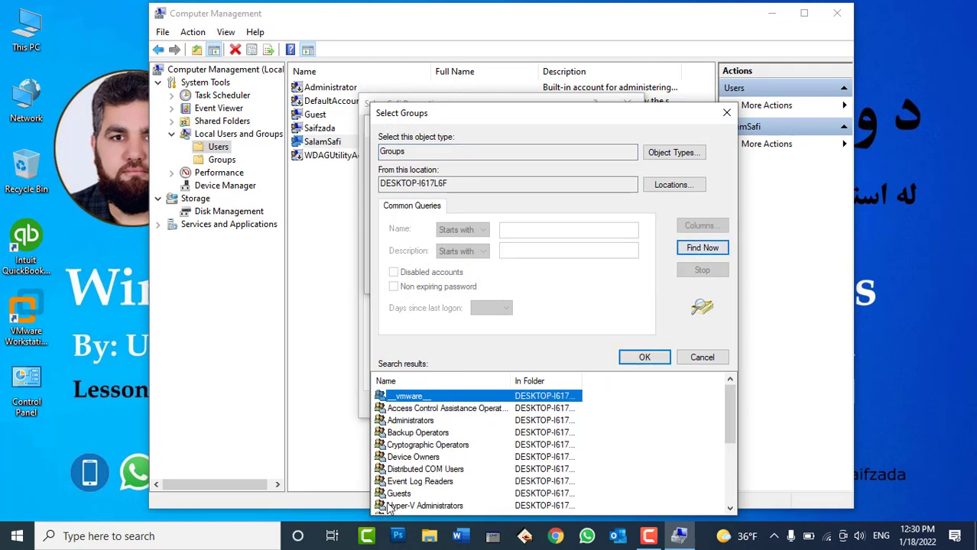
left_click(402, 494)
scroll(459, 428, "down", 4)
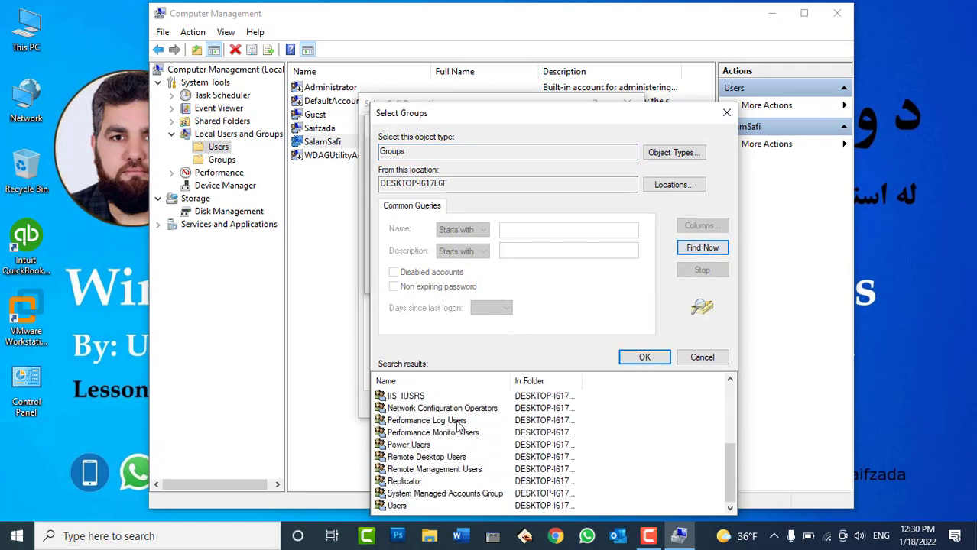
left_click(397, 506)
left_click(644, 357)
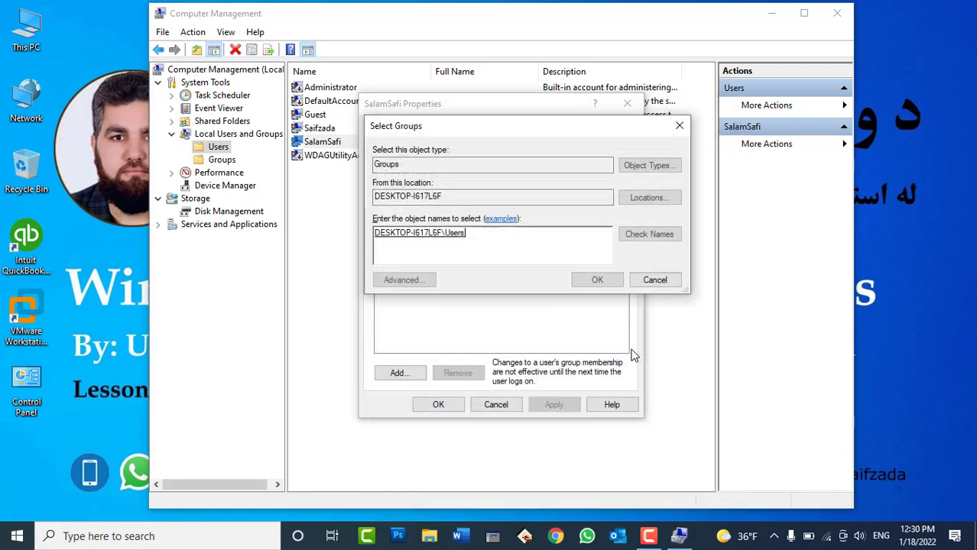
left_click(591, 277)
left_click(554, 405)
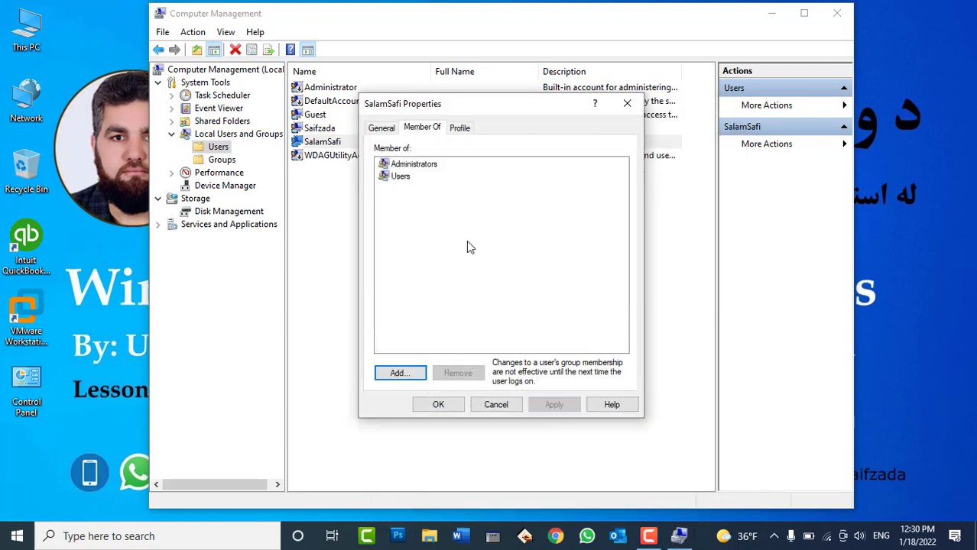
left_click(416, 165)
left_click(458, 373)
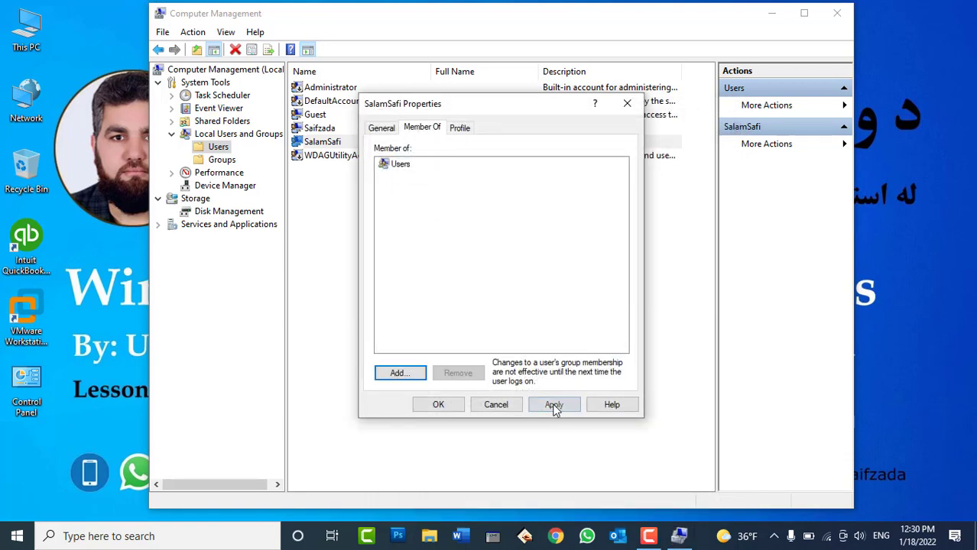
left_click(554, 405)
left_click(450, 405)
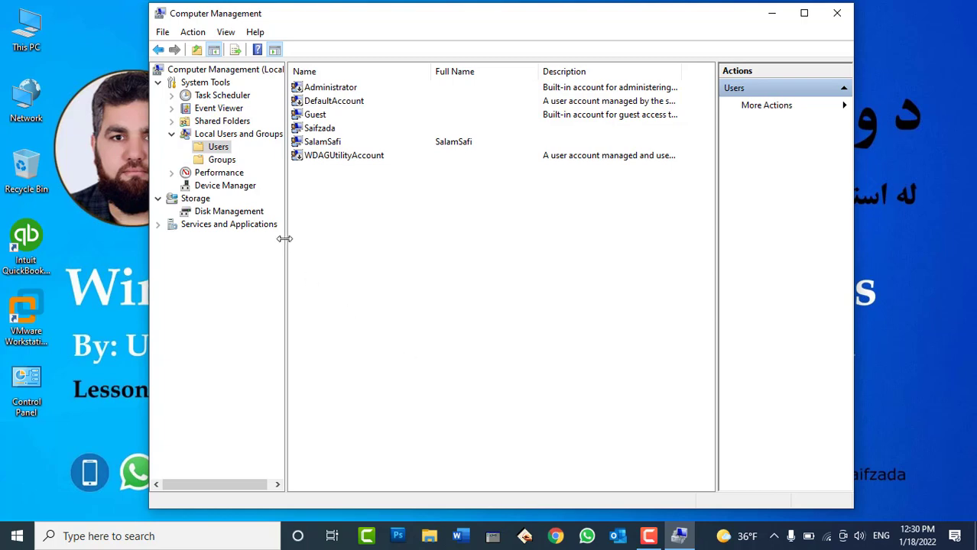
Browse the local Groups list, including Remote Desktop Users, then collapse Local Users and Groups
left_click(201, 163)
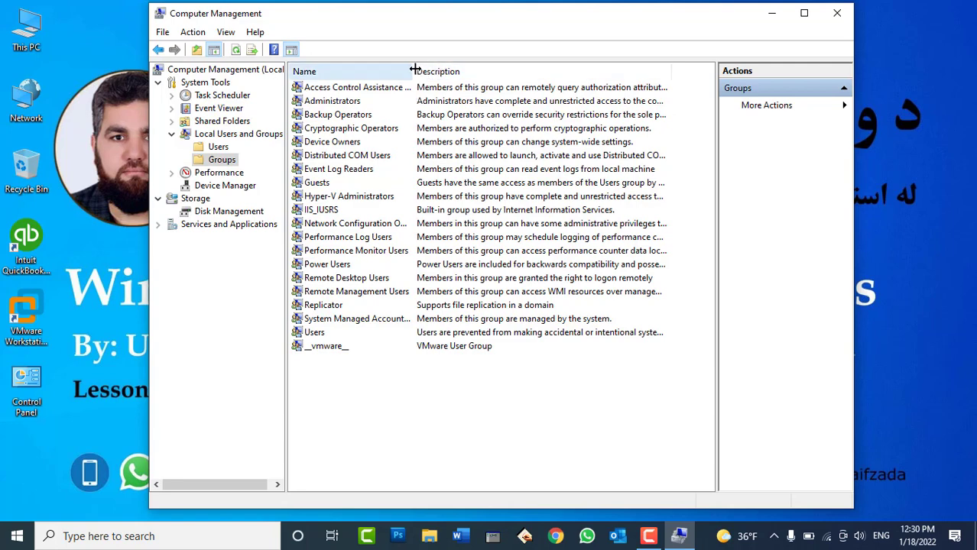
left_click_drag(414, 70, 503, 107)
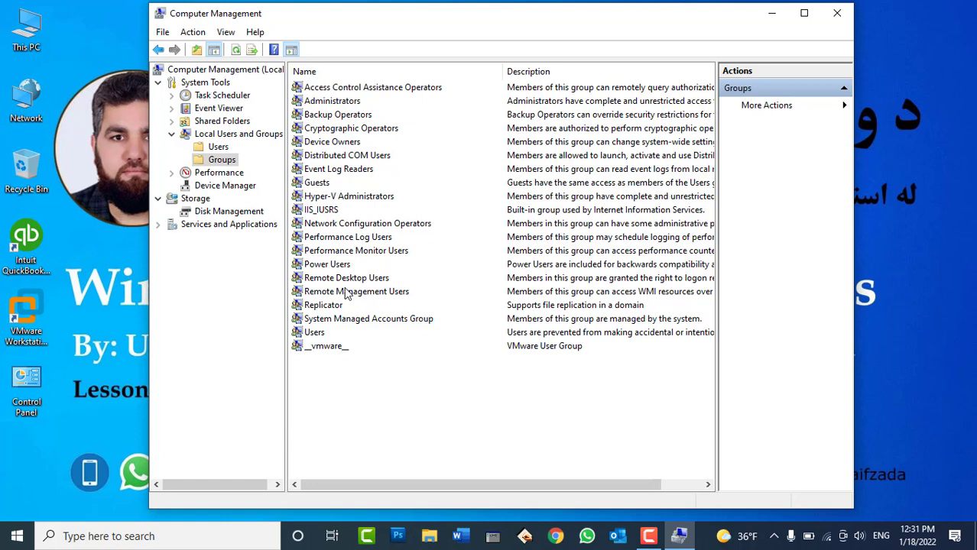
left_click(337, 280)
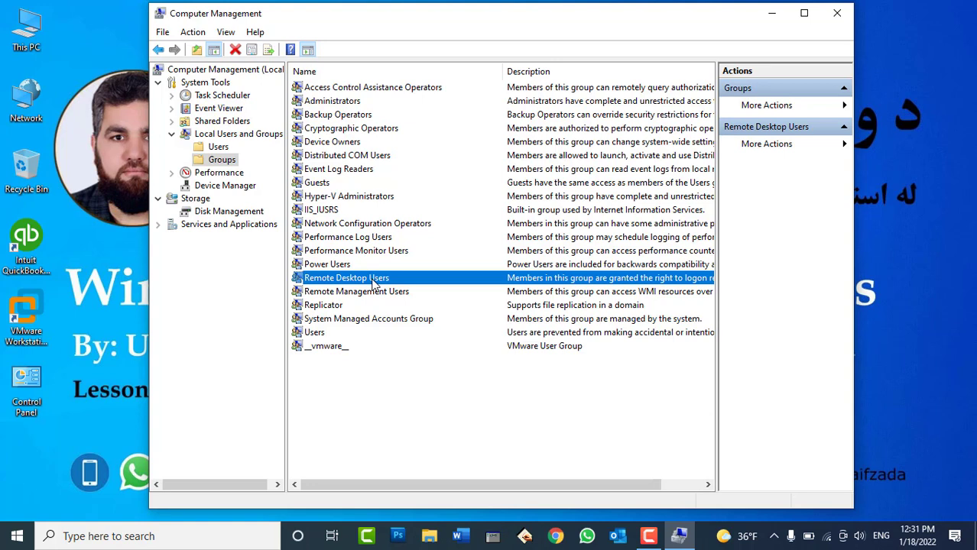
left_click(215, 134)
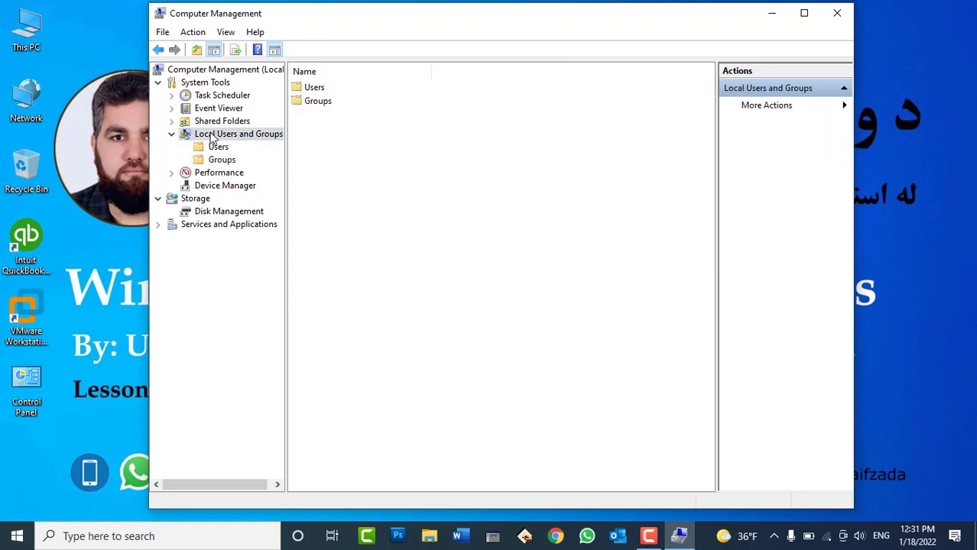
left_click(171, 136)
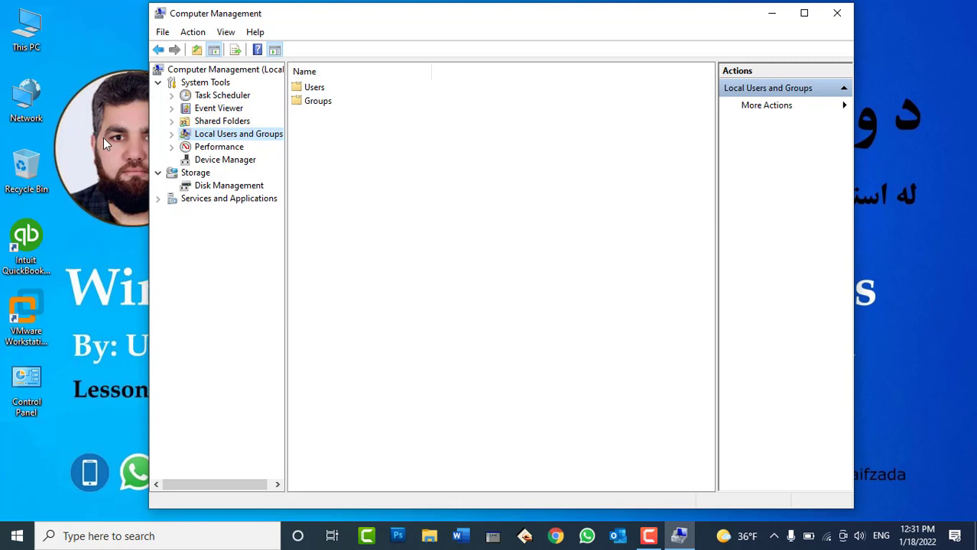
Shift Computer Management aside and make a desktop folder named Data
left_click_drag(303, 14, 460, 27)
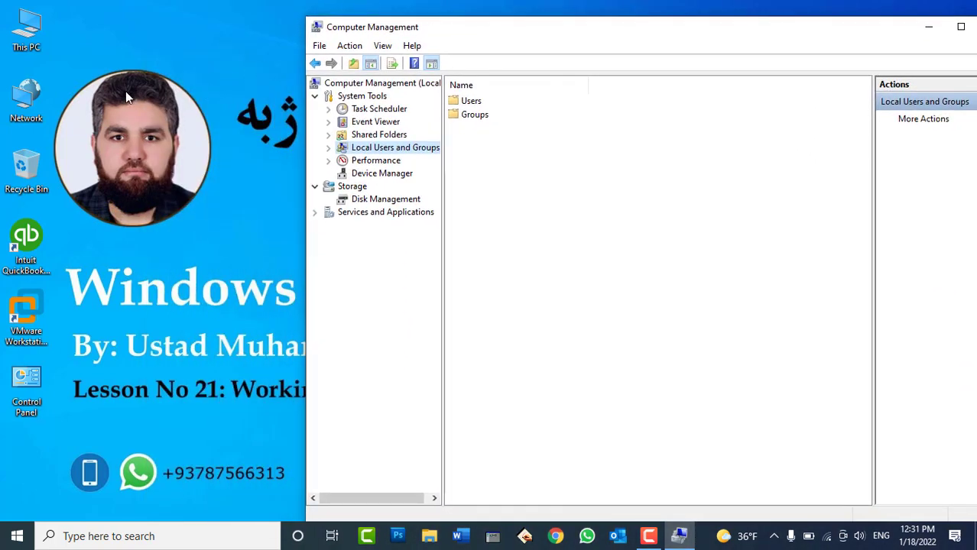
right_click(113, 80)
mouse_move(157, 200)
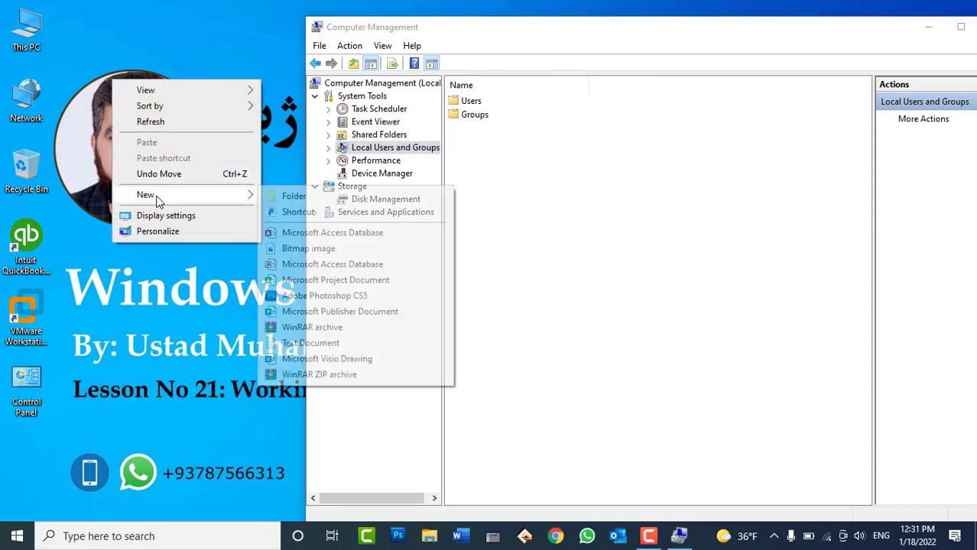
left_click(267, 196)
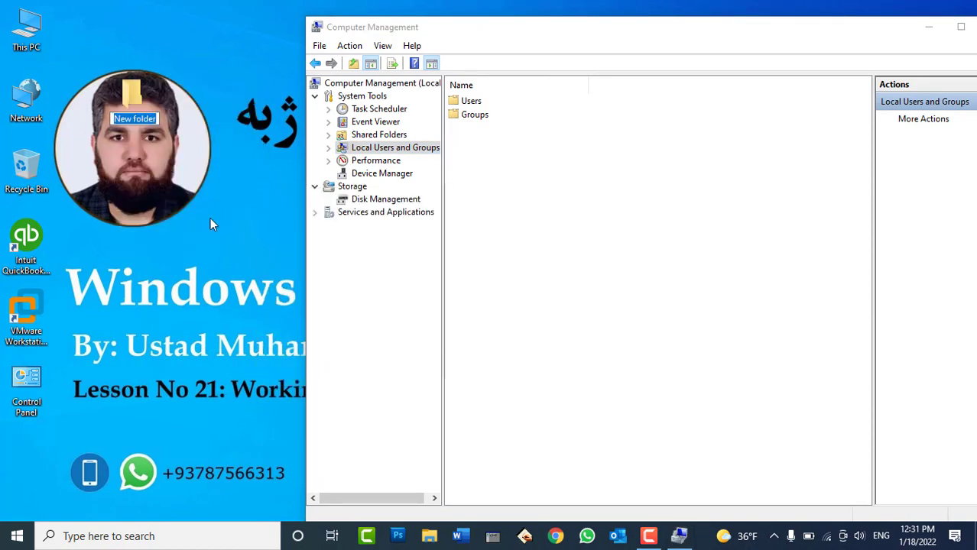
type("Dat")
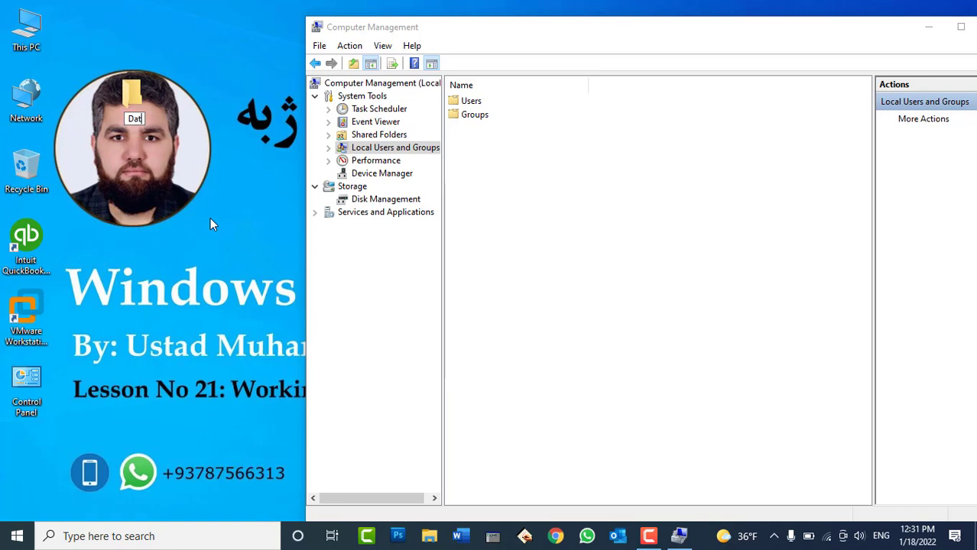
type("a")
key("Return")
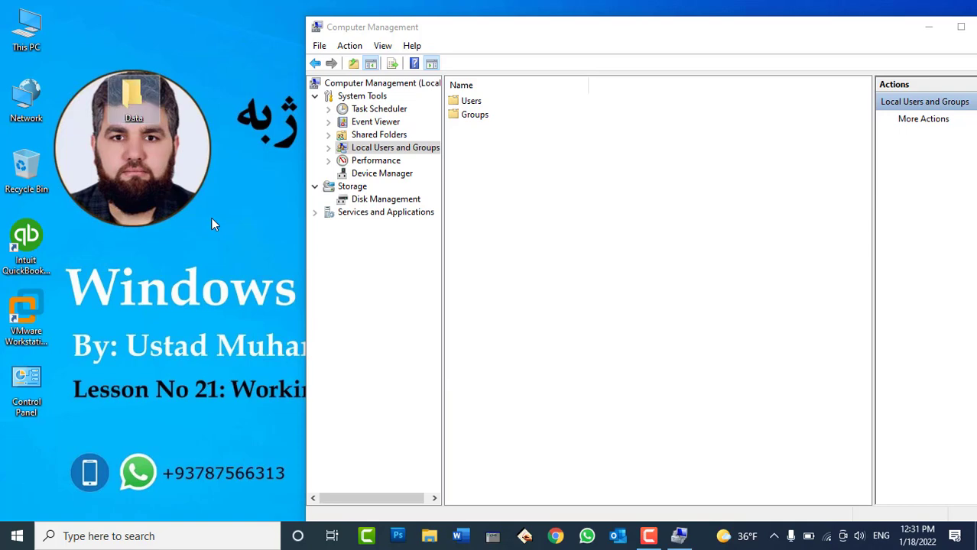
right_click(140, 107)
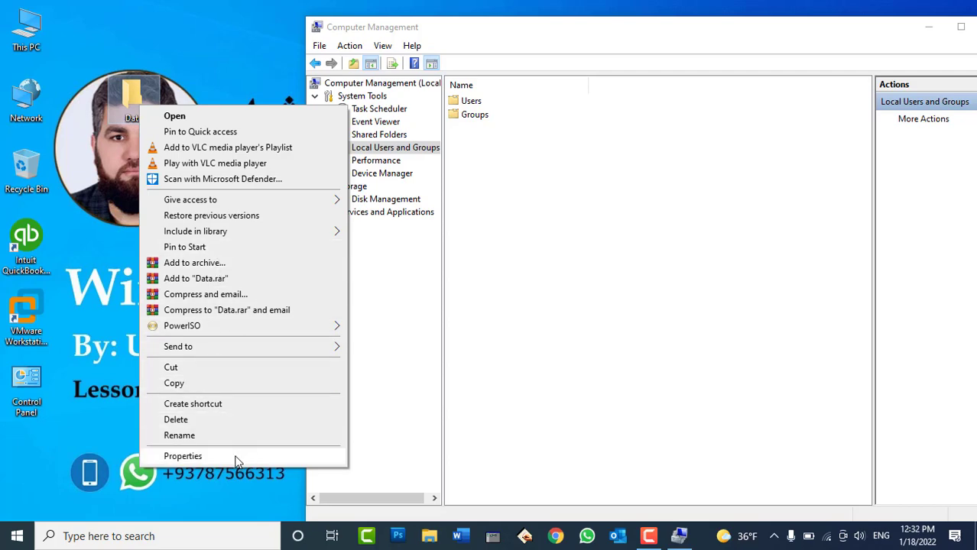
Turn on Advanced Sharing for the Data folder with share name Data and 20-user limit
left_click(183, 456)
left_click(211, 138)
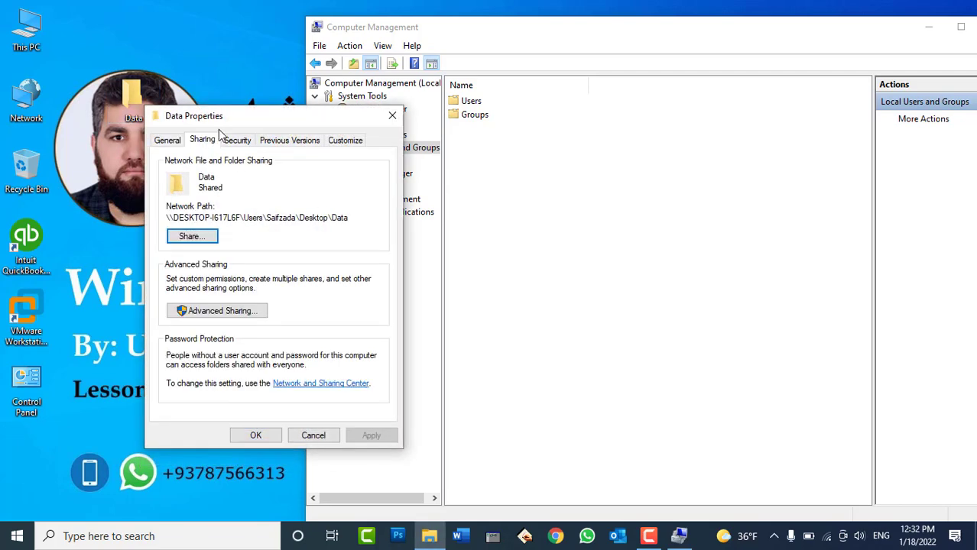
left_click_drag(237, 117, 354, 93)
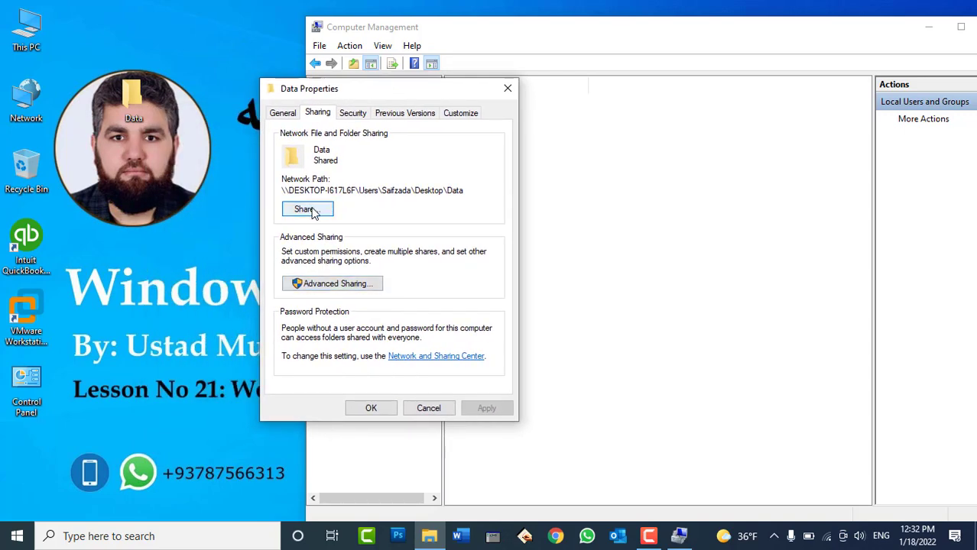
left_click(329, 284)
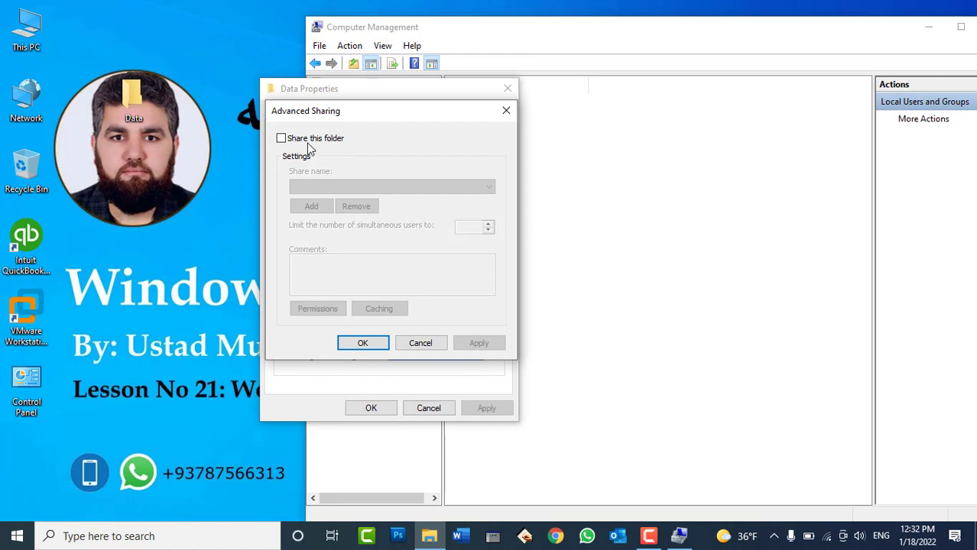
left_click(307, 143)
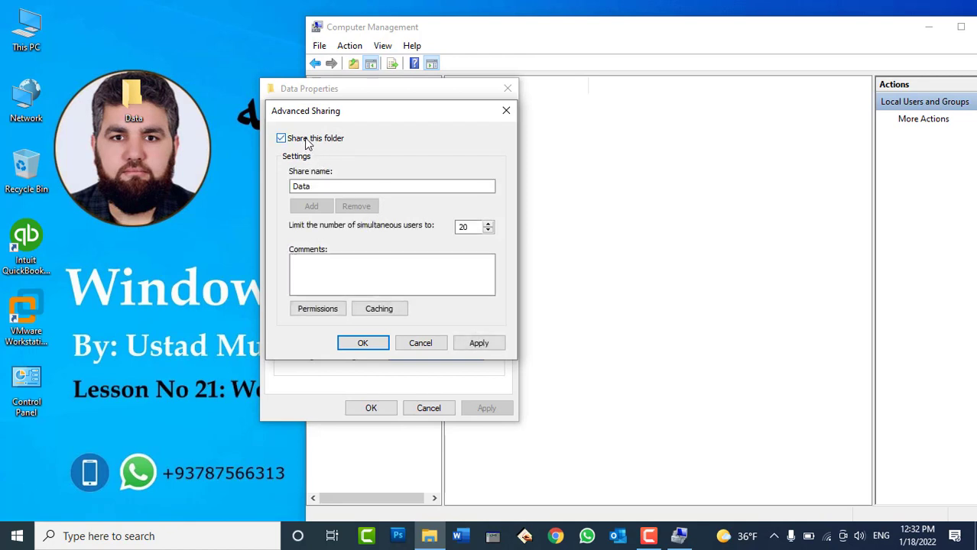
left_click(479, 343)
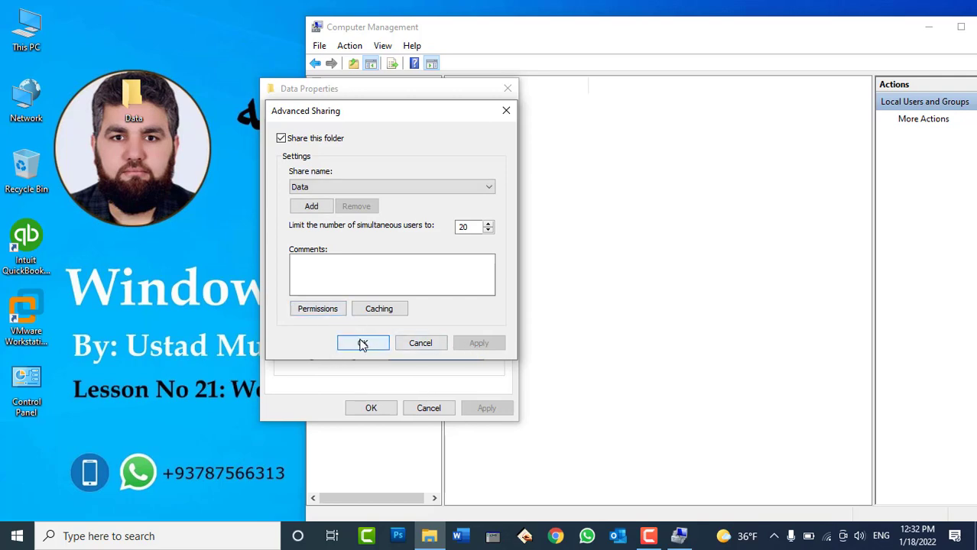
left_click(363, 343)
left_click(370, 408)
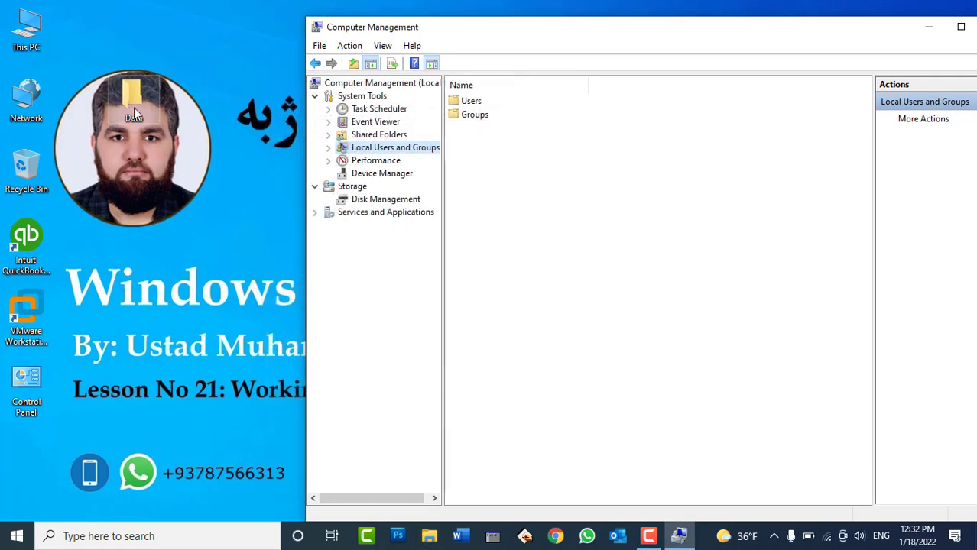
Reopen the Data folder's properties to confirm it is shared, then close them
right_click(182, 107)
left_click(215, 150)
right_click(141, 97)
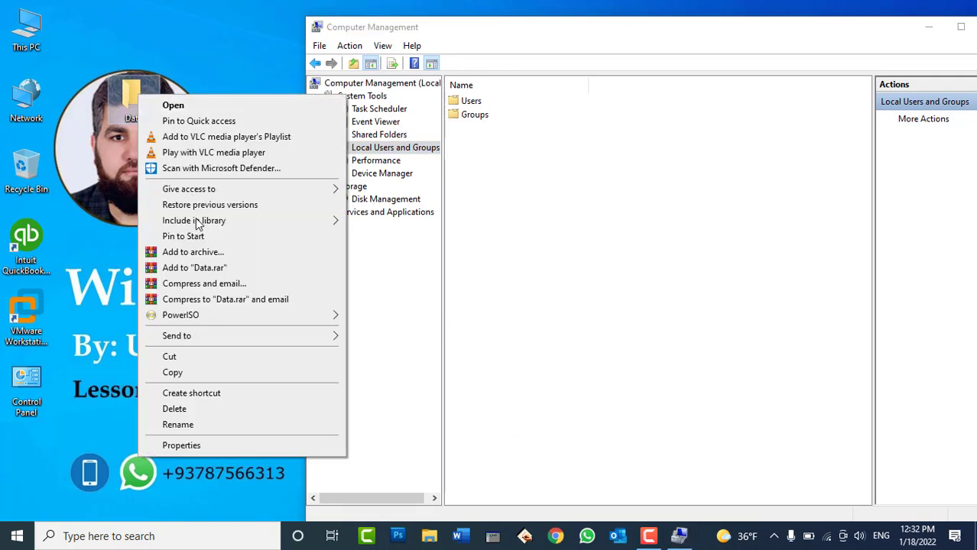
left_click(216, 447)
left_click(203, 130)
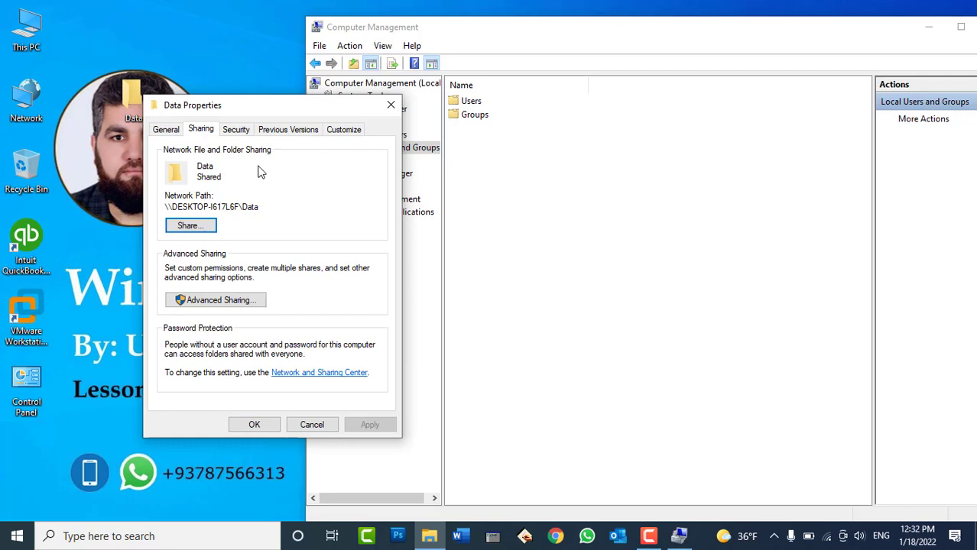
left_click(390, 105)
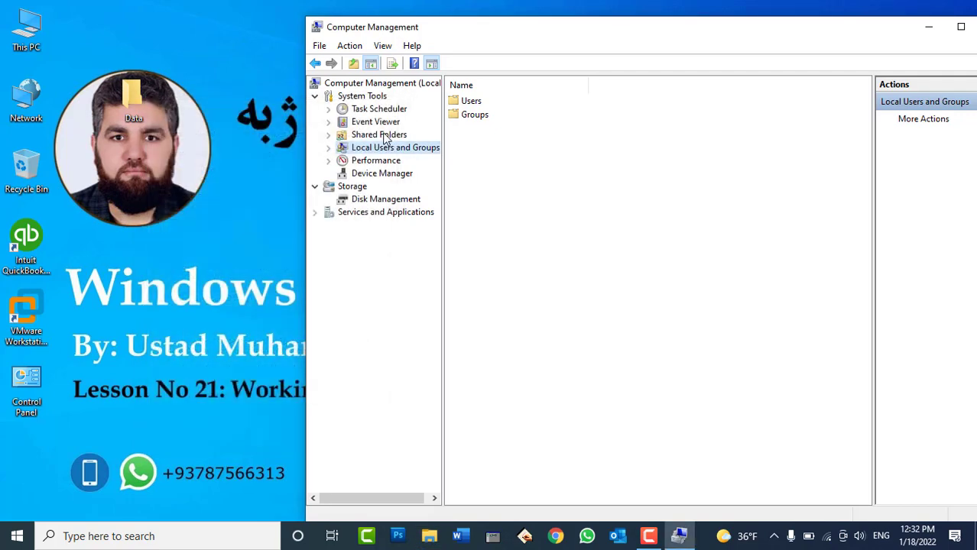
Show the Shares list under Shared Folders and refresh it so the Data share appears
left_click(386, 137)
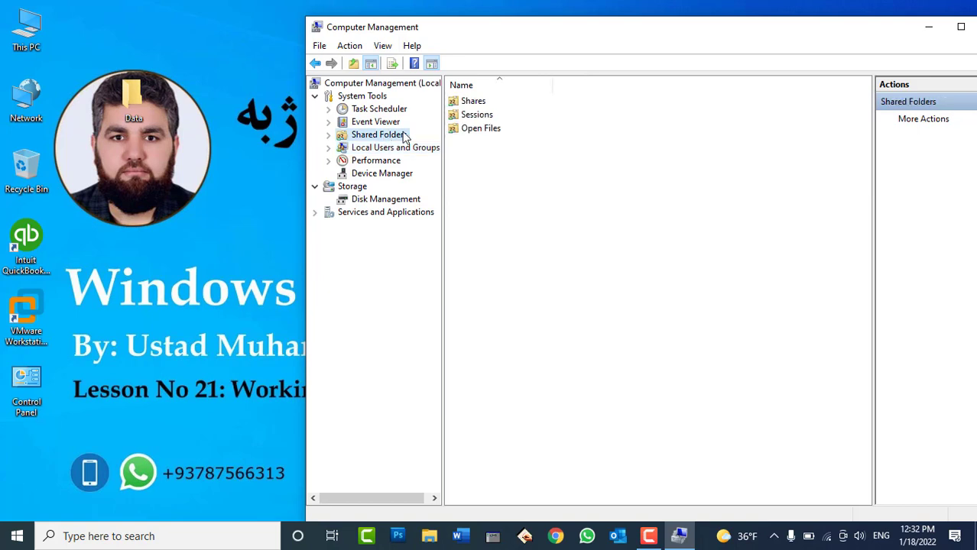
left_click(329, 136)
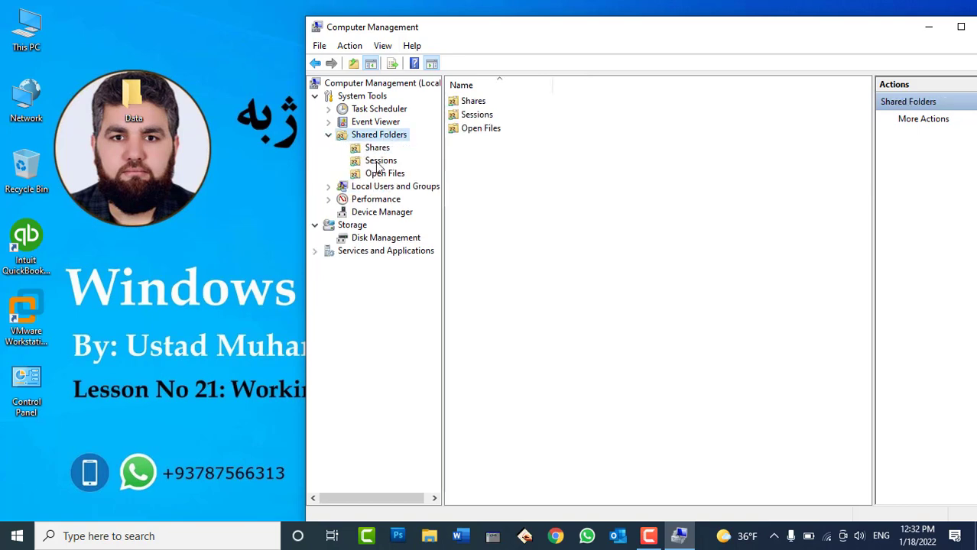
left_click(371, 150)
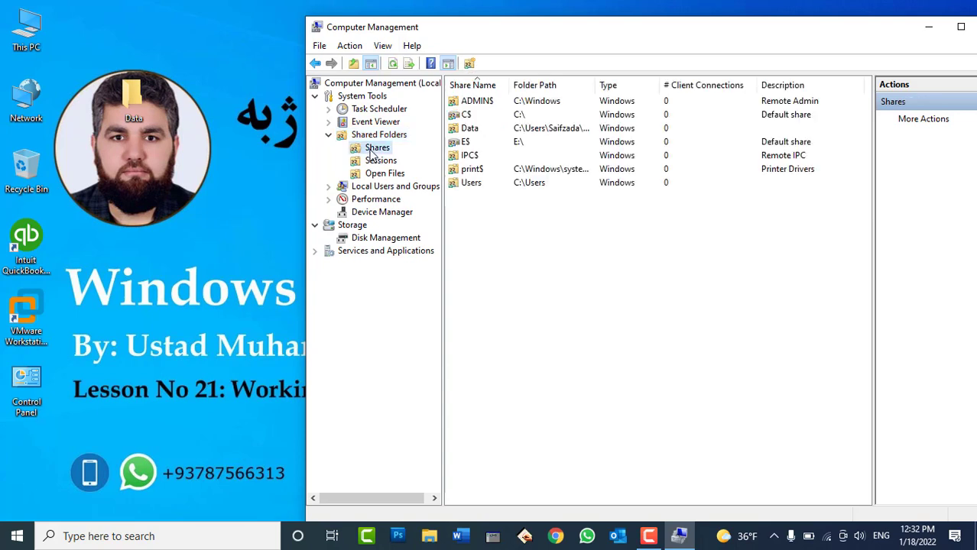
left_click(479, 105)
left_click(474, 115)
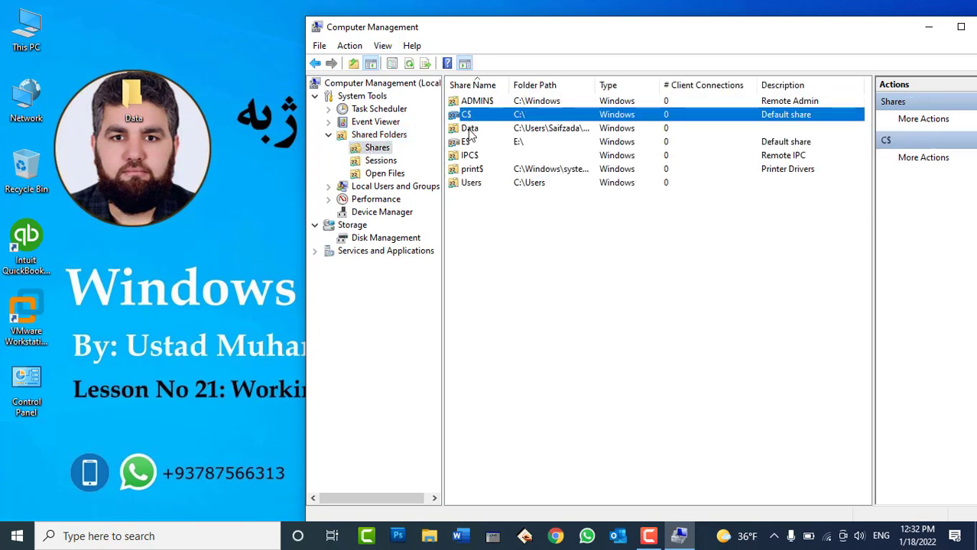
left_click(472, 129)
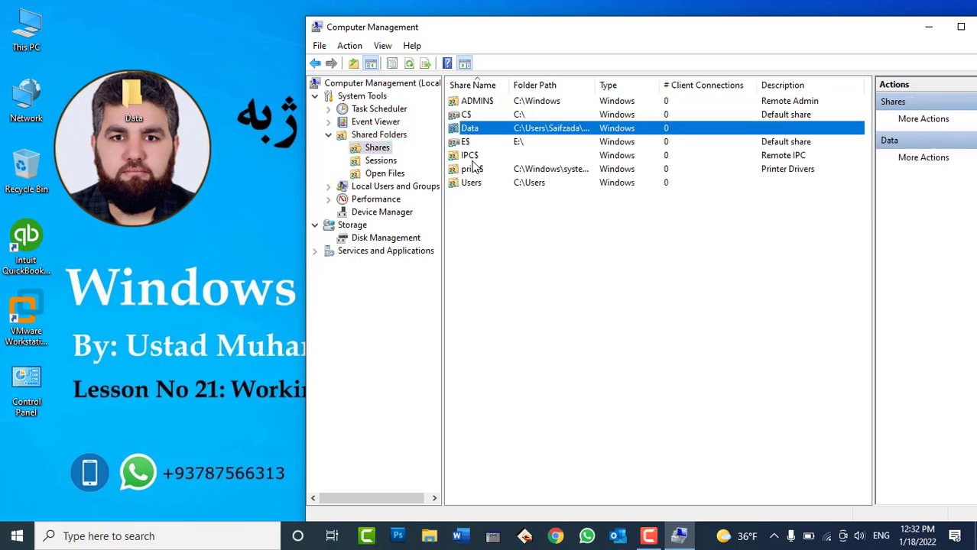
right_click(565, 246)
left_click(609, 296)
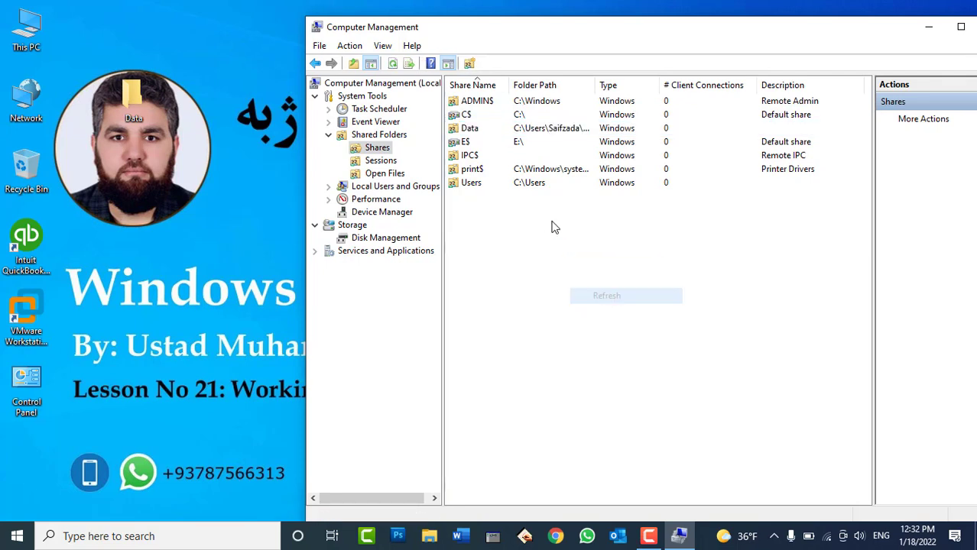
Look through the share rows and widen the Folder Path column to show full paths
left_click(469, 184)
left_click(469, 170)
left_click(469, 156)
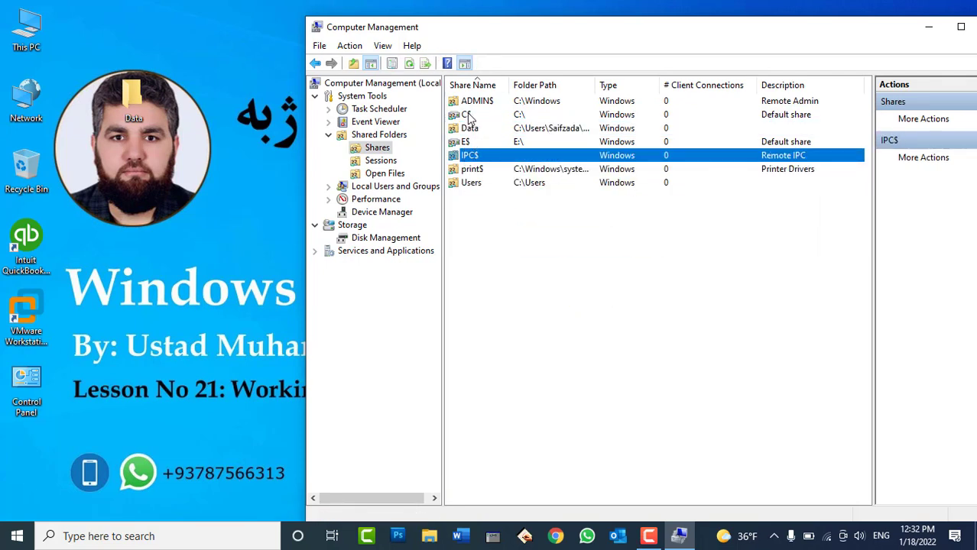
left_click(468, 115)
left_click(474, 103)
left_click(467, 116)
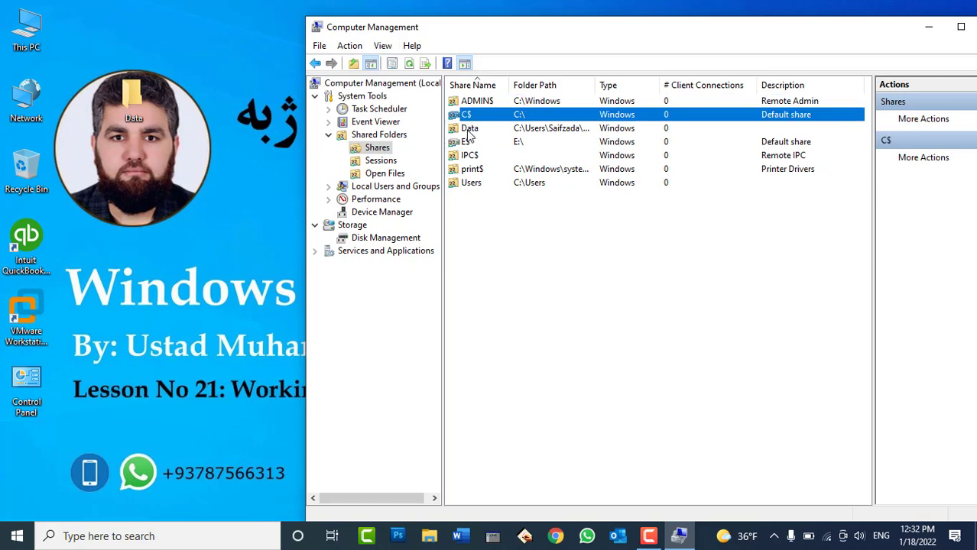
left_click(469, 131)
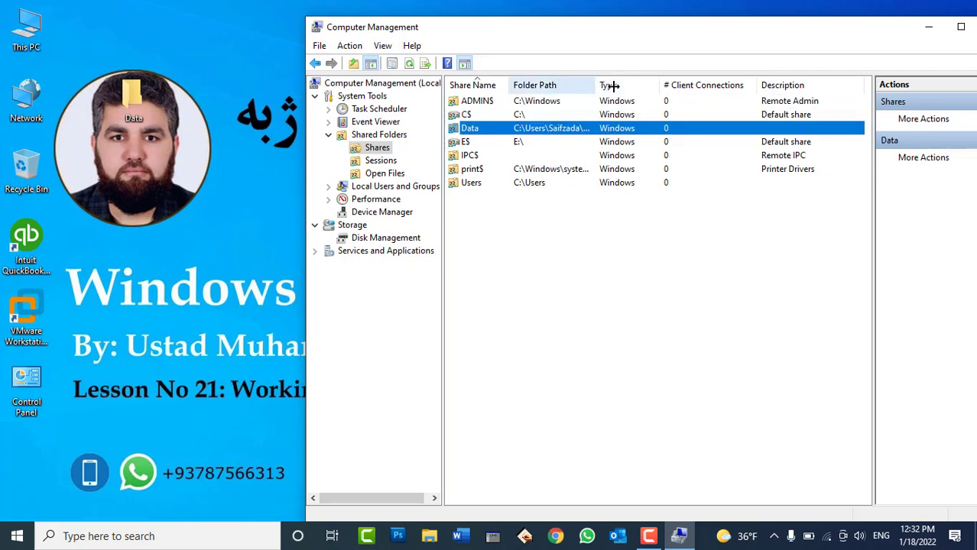
left_click_drag(612, 87, 683, 85)
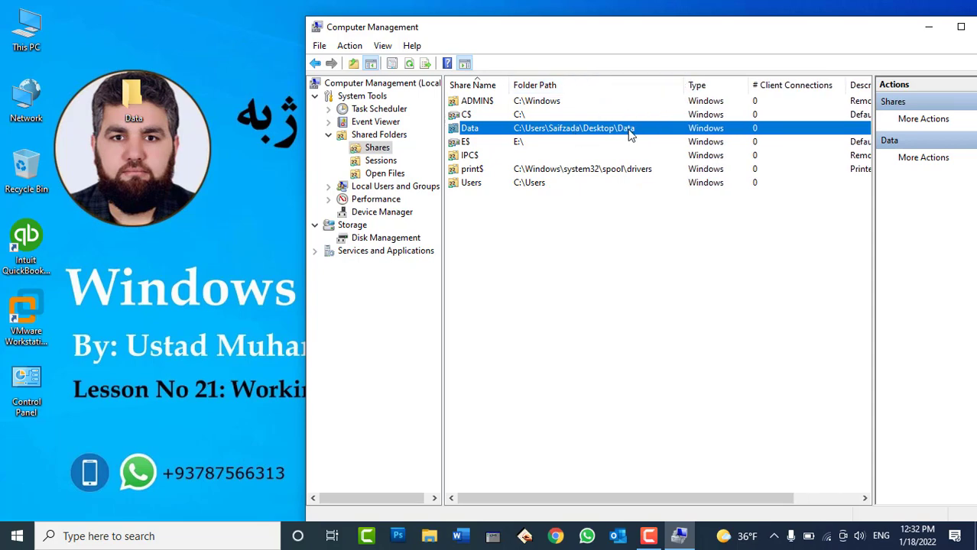
Turn off 'Share this folder' for the Data folder in Advanced Sharing, confirming the disconnect
right_click(134, 97)
left_click(203, 442)
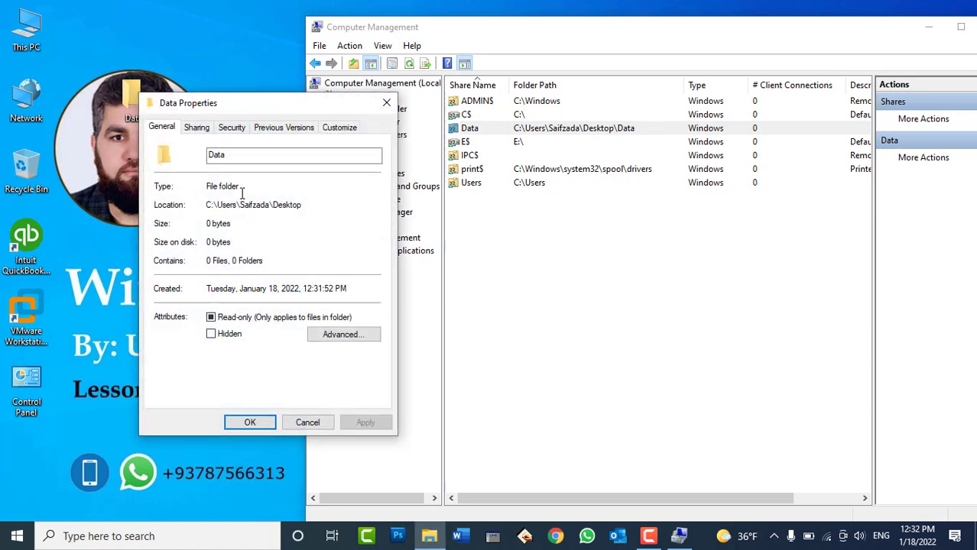
left_click(199, 128)
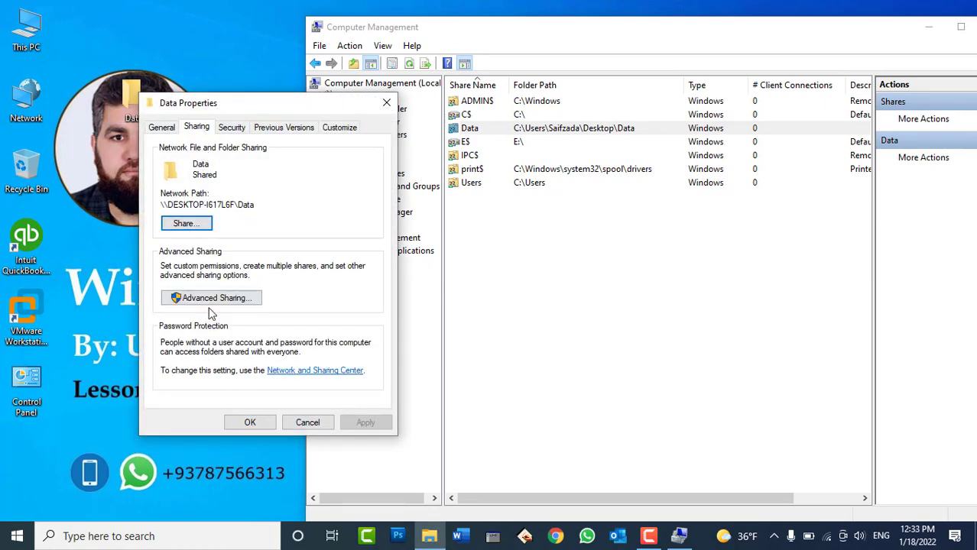
left_click(206, 300)
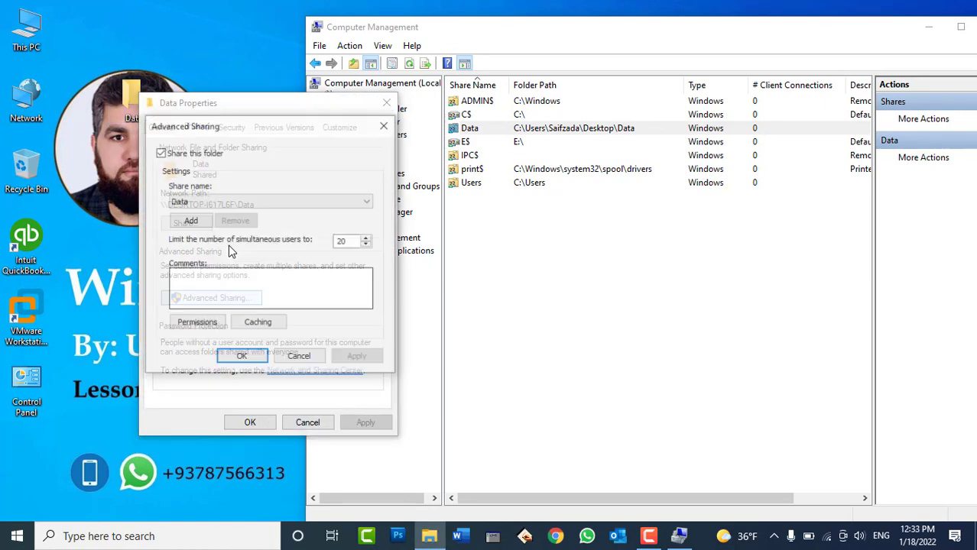
left_click(160, 152)
left_click(357, 357)
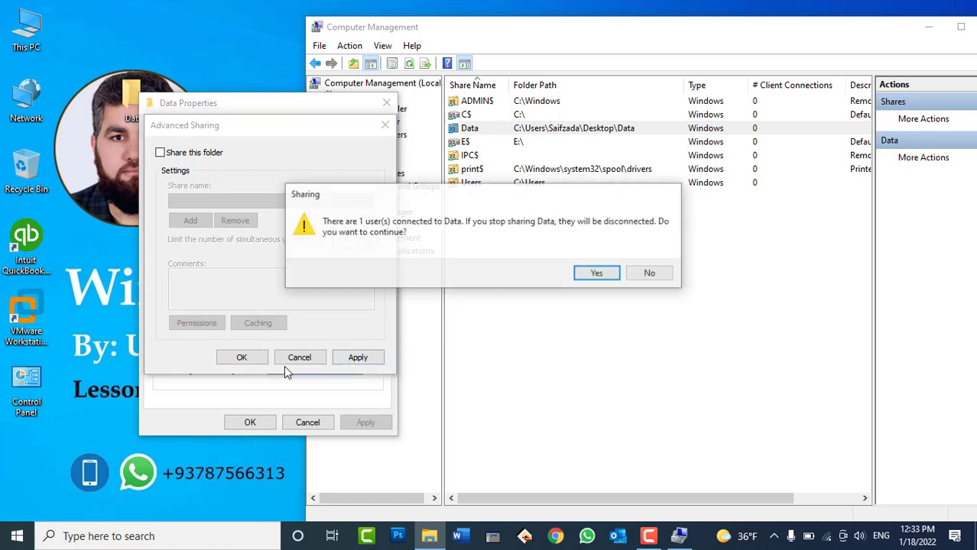
left_click(585, 280)
left_click(223, 359)
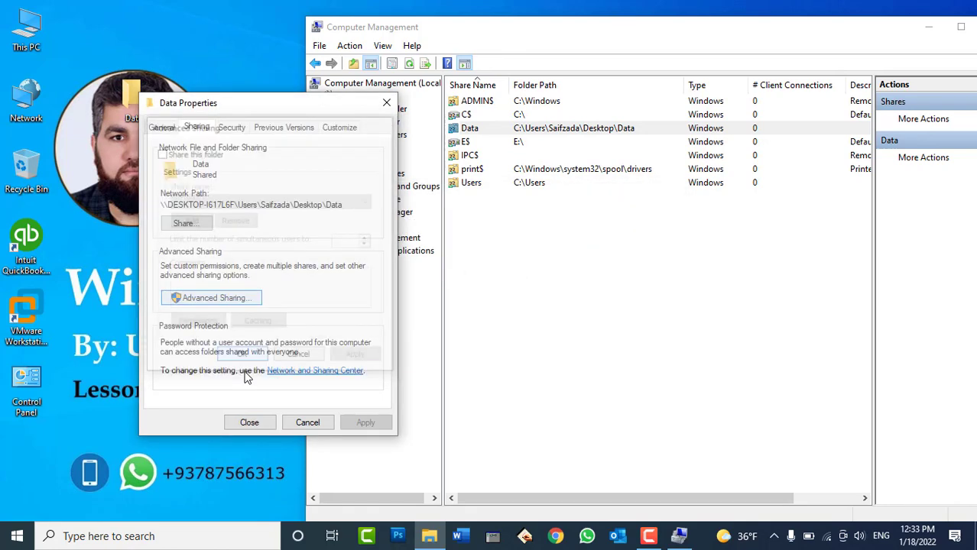
left_click(250, 423)
Refresh the Shares list and return to the Shared Folders overview
right_click(570, 258)
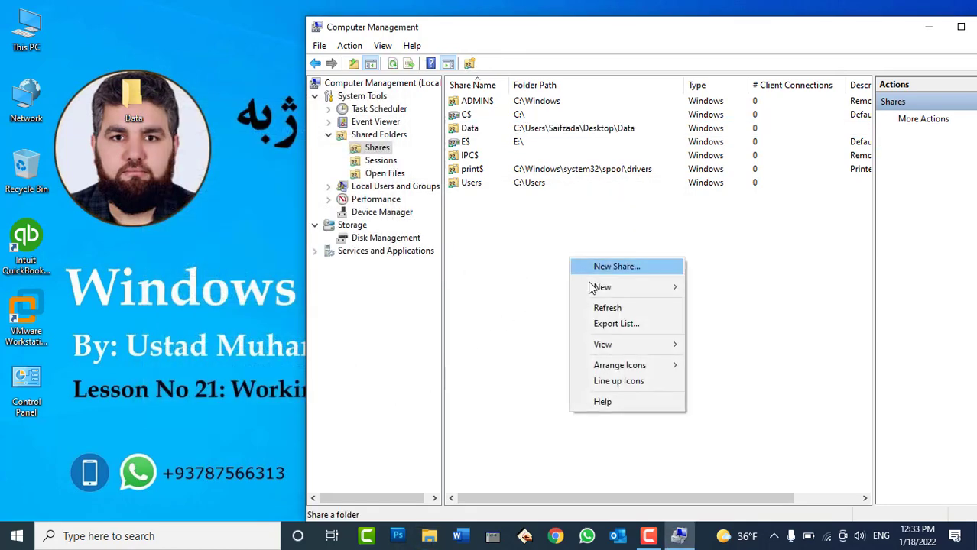
left_click(604, 309)
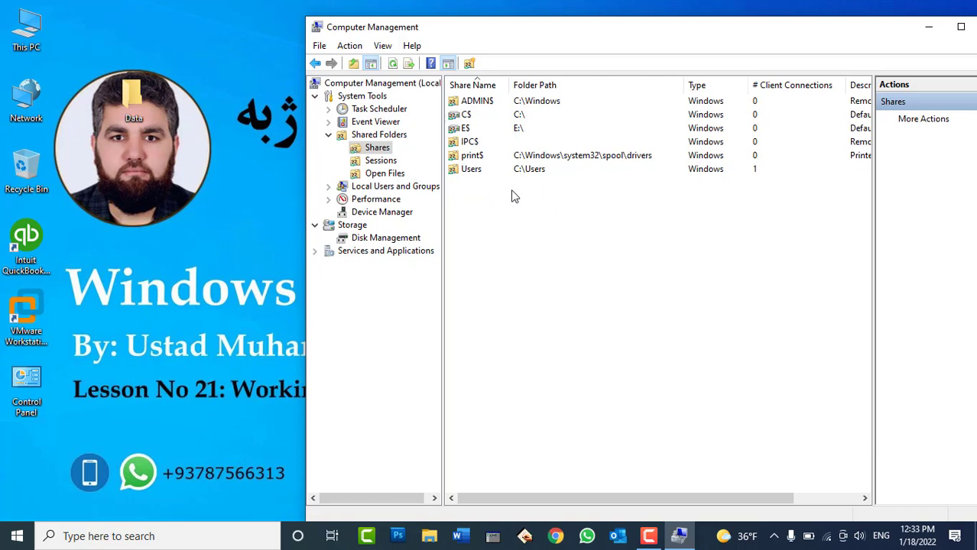
left_click(330, 135)
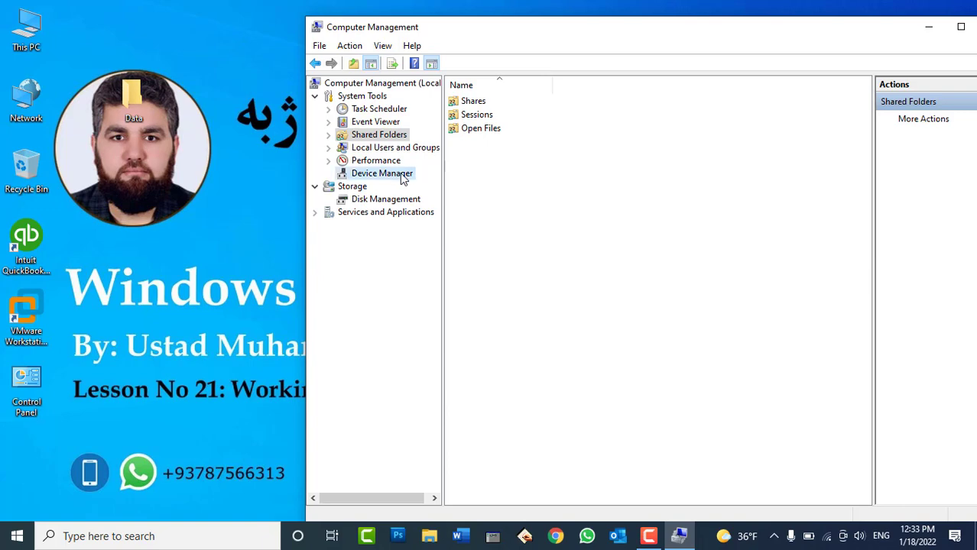
Open Device Manager and expand Bluetooth to reveal the Intel(R) Wireless Bluetooth(R) adapter
left_click(403, 177)
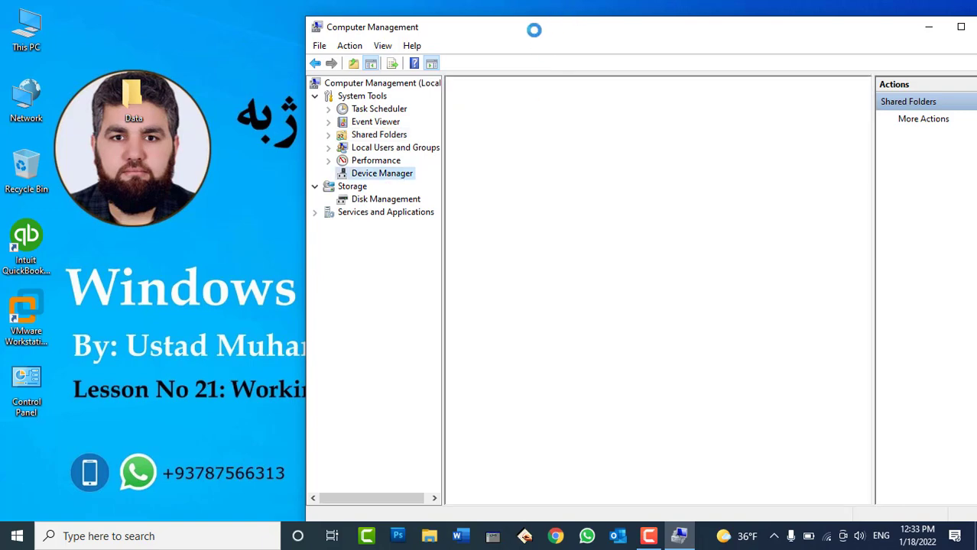
left_click_drag(534, 30, 425, 17)
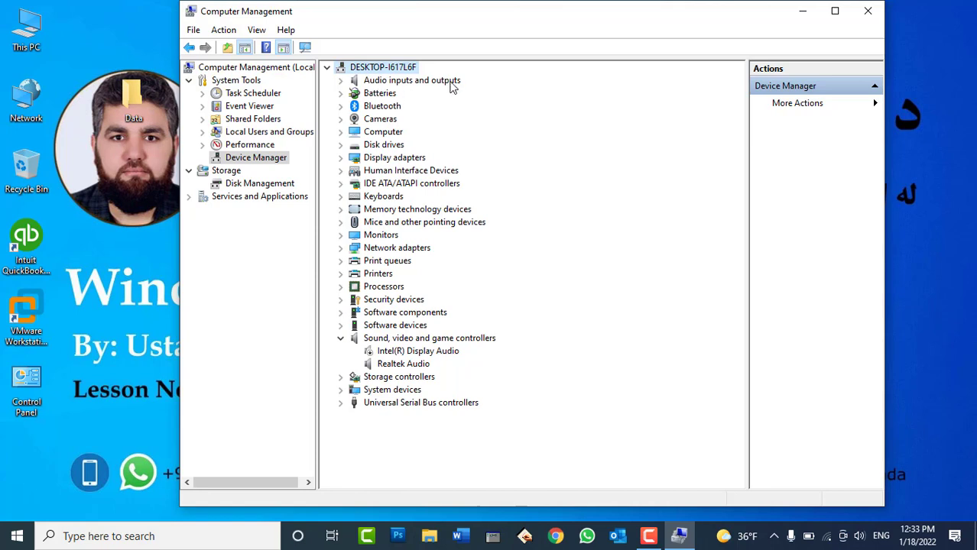
left_click(341, 107)
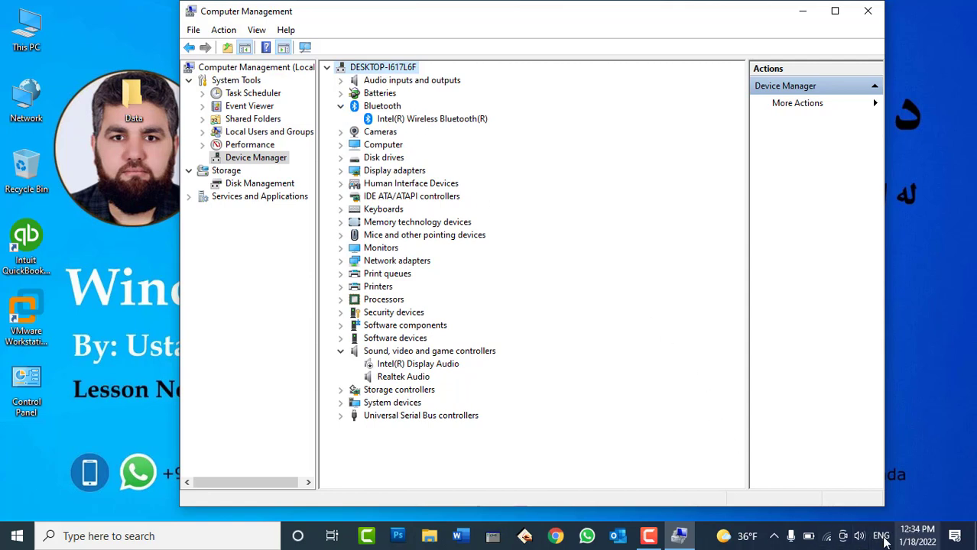
left_click(774, 537)
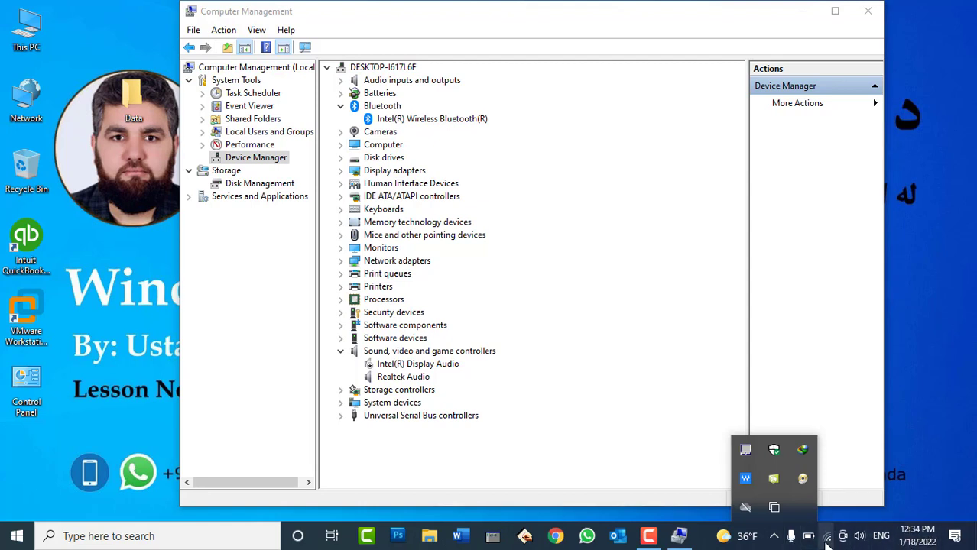
left_click(942, 404)
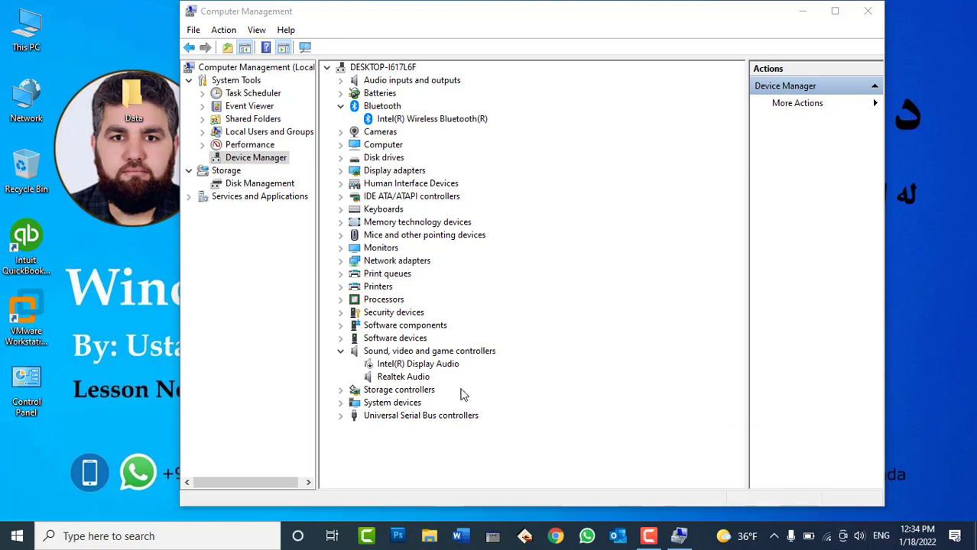
Search 'blut' for Bluetooth & other devices, toggle Bluetooth on then off, and minimise Settings
left_click(125, 536)
type("blut")
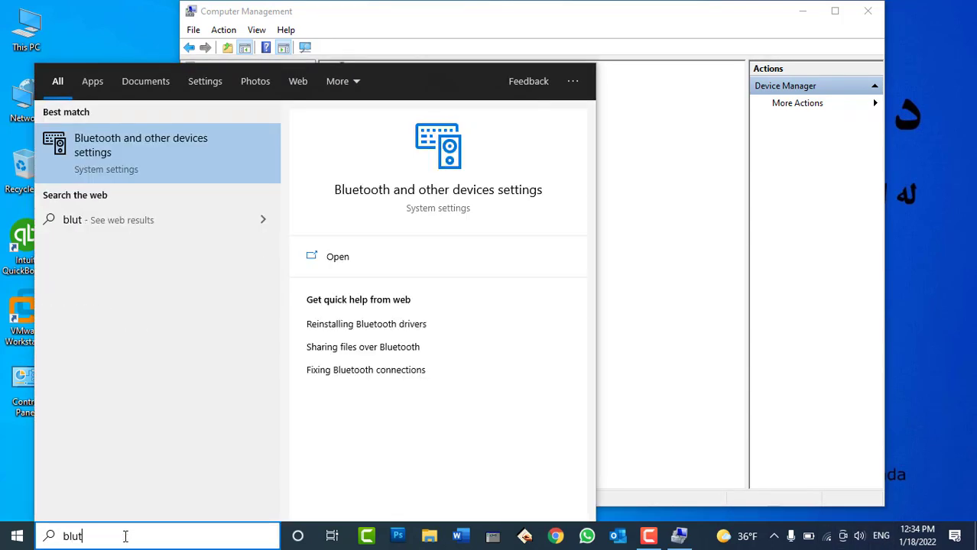
key("Return")
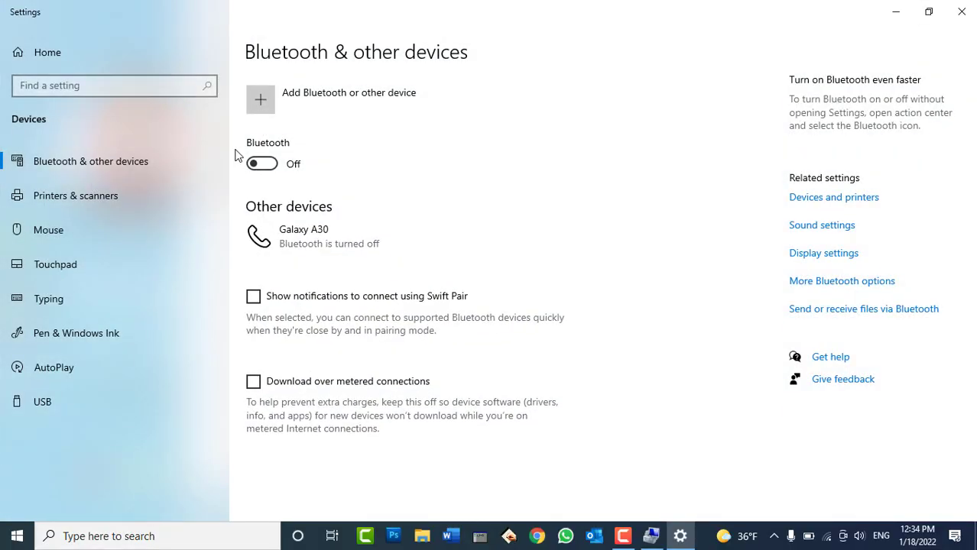
left_click(256, 165)
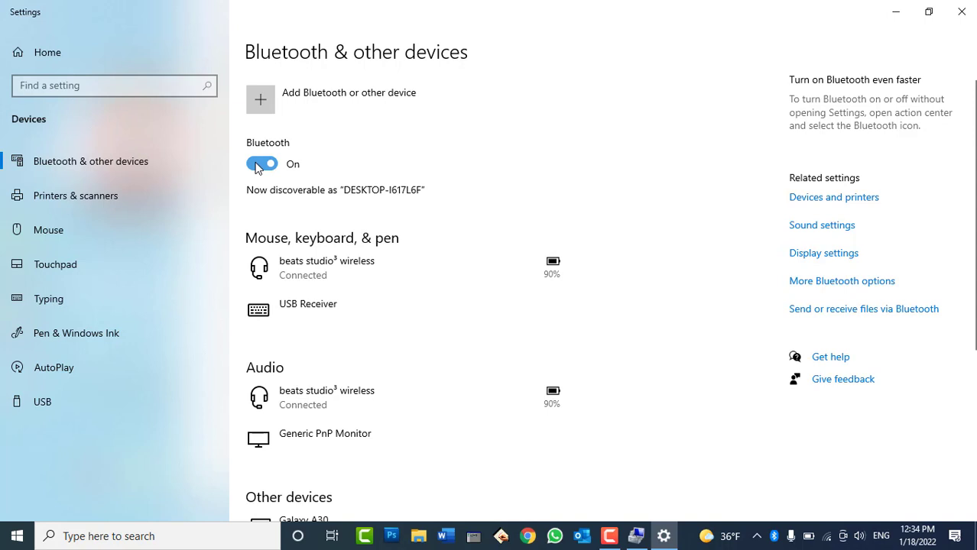
left_click(258, 164)
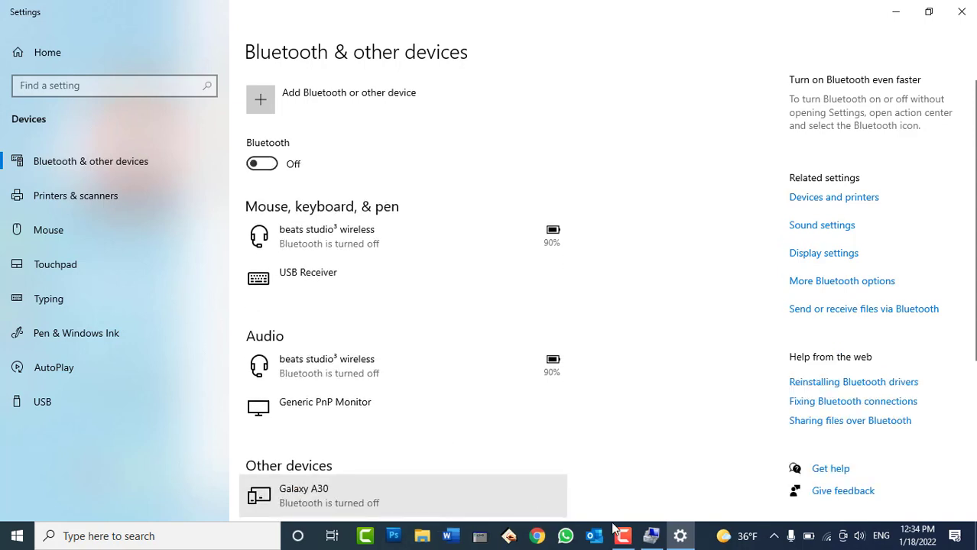
left_click(681, 535)
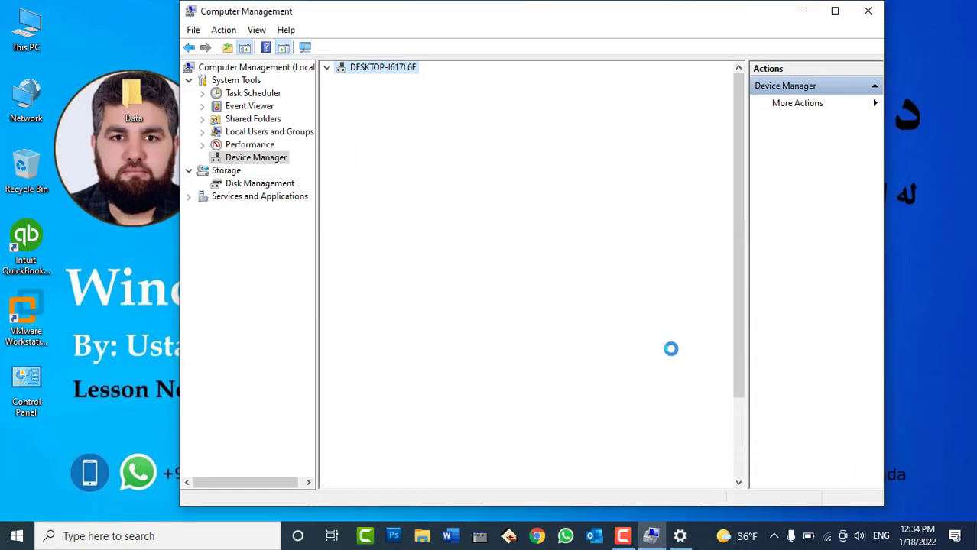
Disable the Intel(R) Wireless Bluetooth(R) adapter in Device Manager and confirm
right_click(404, 120)
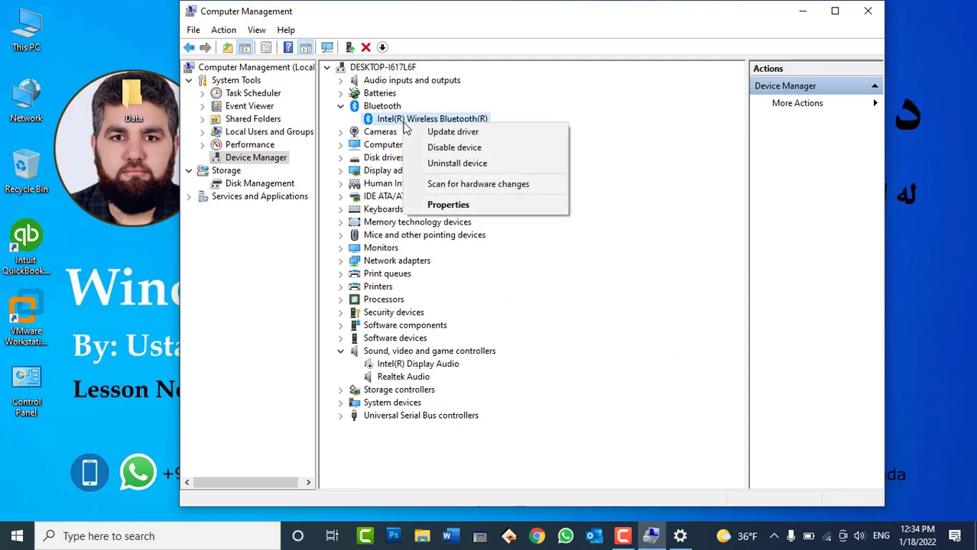
left_click(428, 148)
left_click(525, 284)
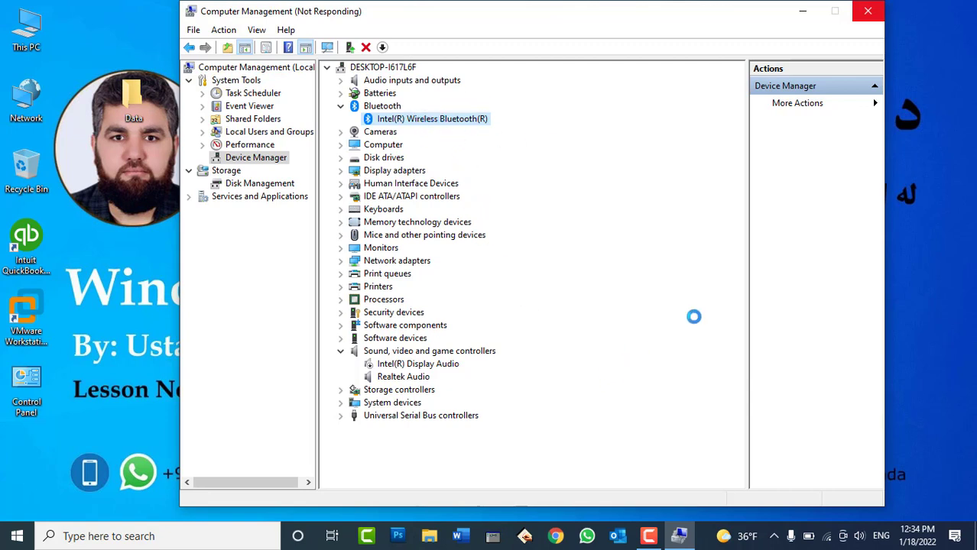
Refresh the desktop three times while the device change processes
right_click(902, 182)
left_click(900, 224)
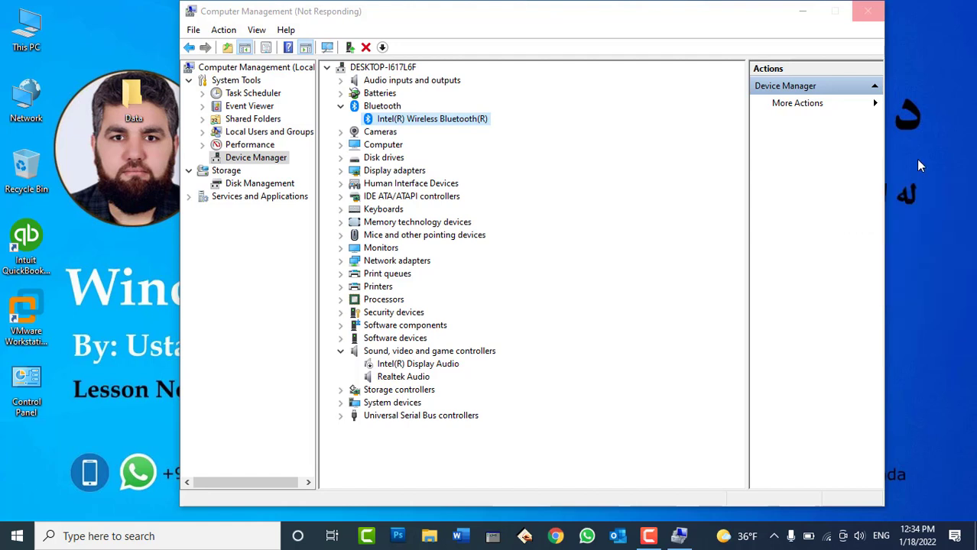
right_click(916, 159)
left_click(913, 199)
right_click(911, 155)
left_click(890, 196)
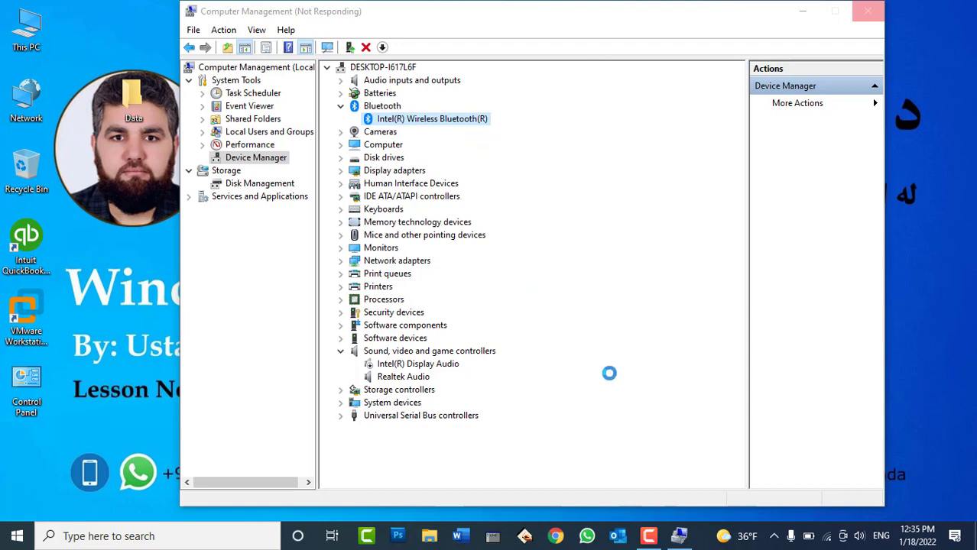
Bring up Camtasia Recorder, move it aside, and pause the recording
left_click(649, 539)
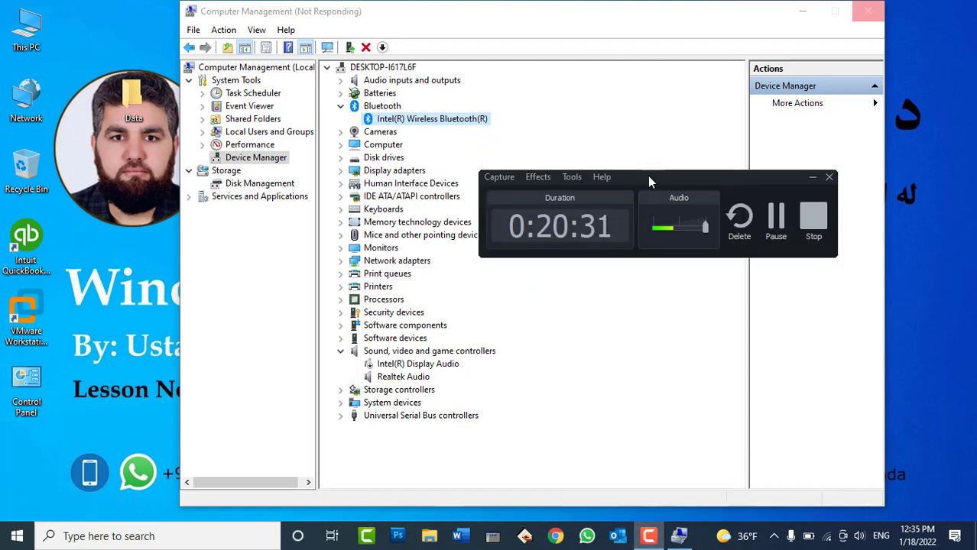
left_click_drag(647, 176, 717, 267)
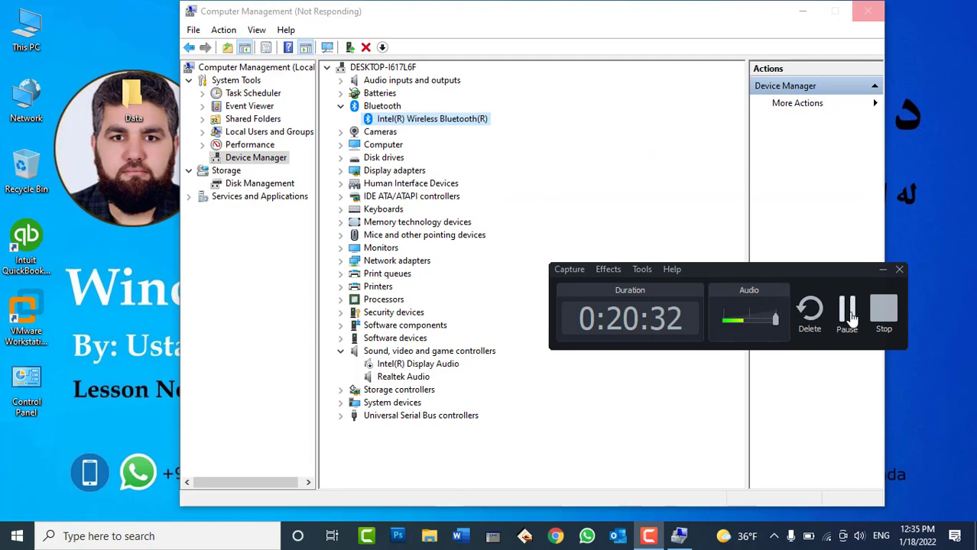
left_click(847, 314)
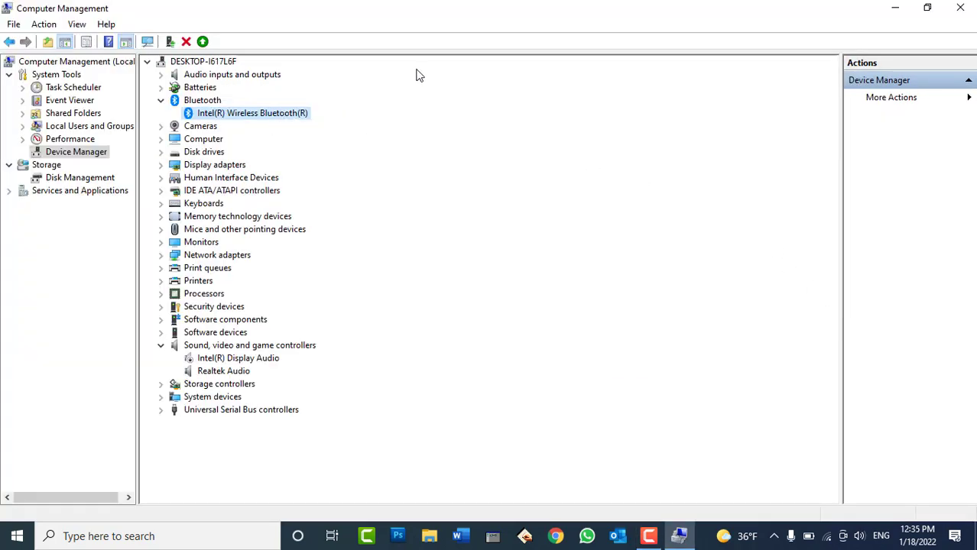
Collapse Bluetooth and expand Display adapters to show Intel(R) HD Graphics 620, viewing its context menu
left_click(161, 101)
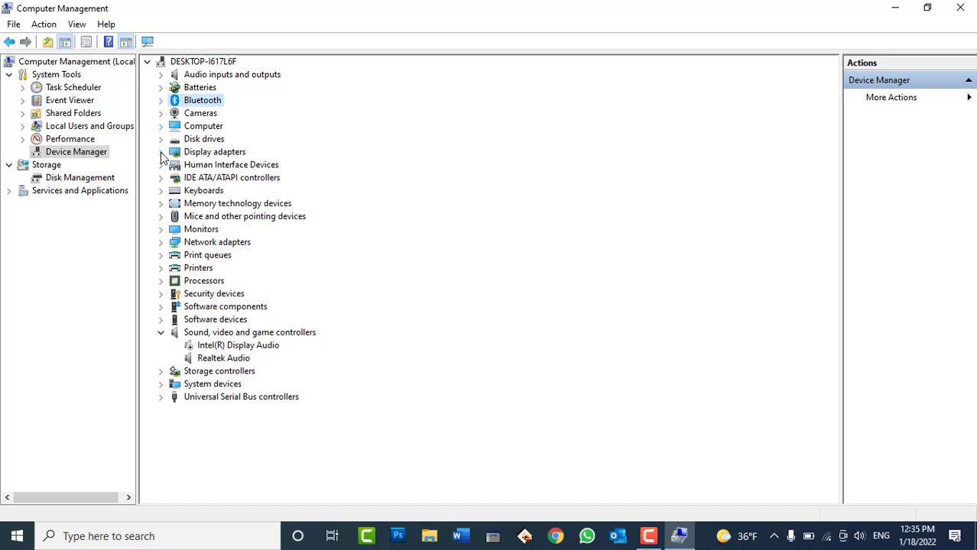
left_click(162, 153)
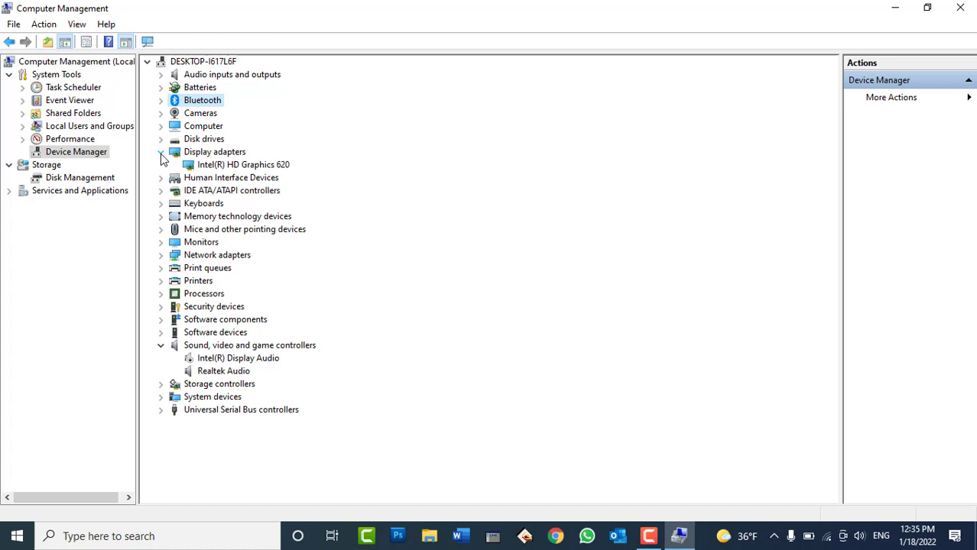
right_click(246, 167)
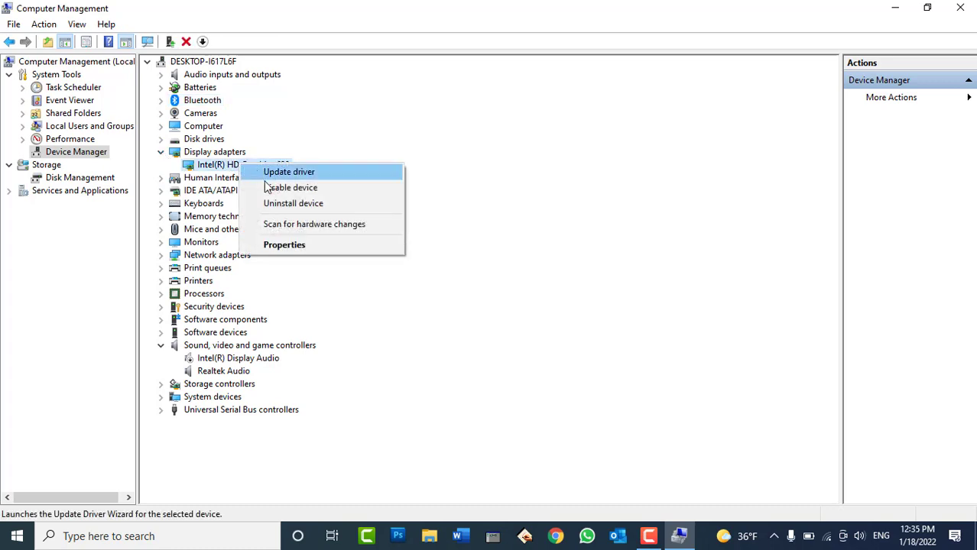
left_click(431, 20)
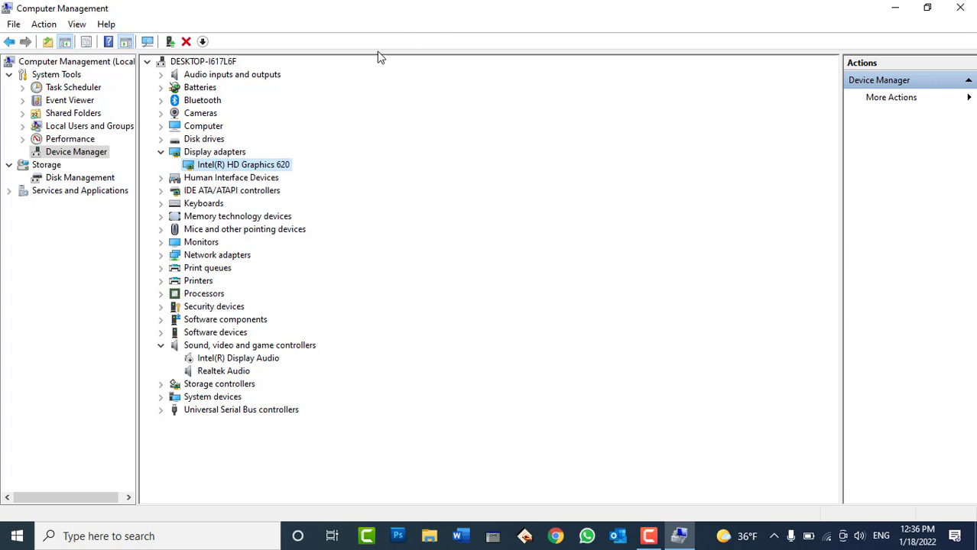
Expand Network adapters and check the current Wi-Fi connection in the tray
left_click(161, 255)
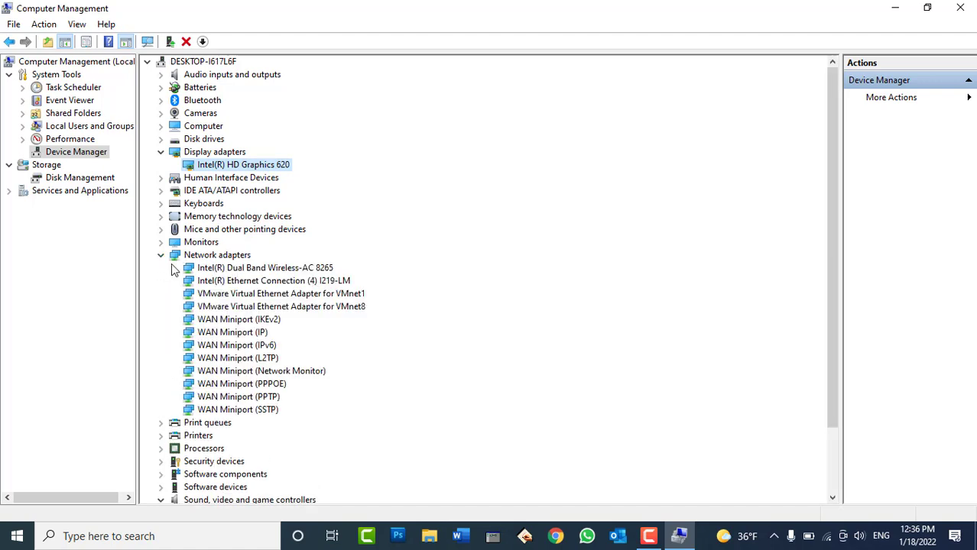
left_click(160, 256)
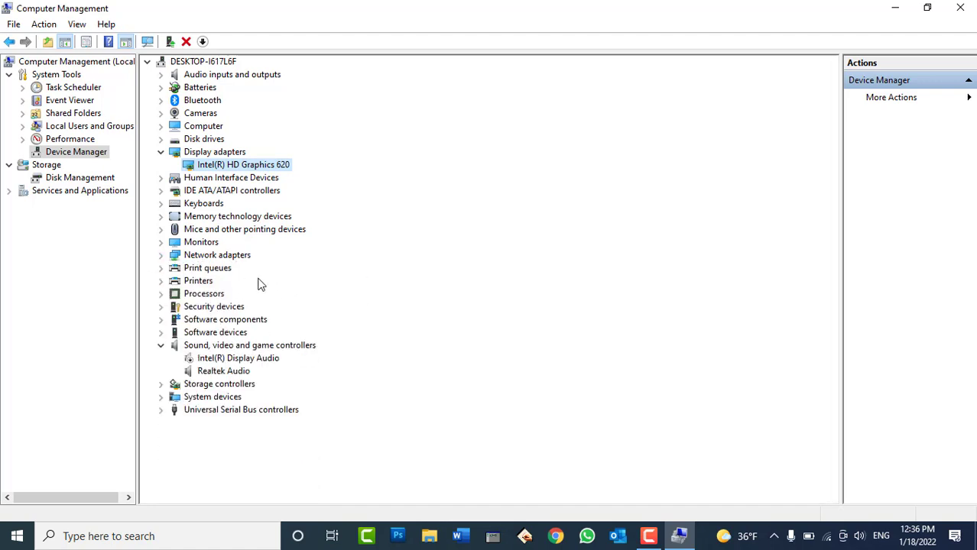
double_click(228, 257)
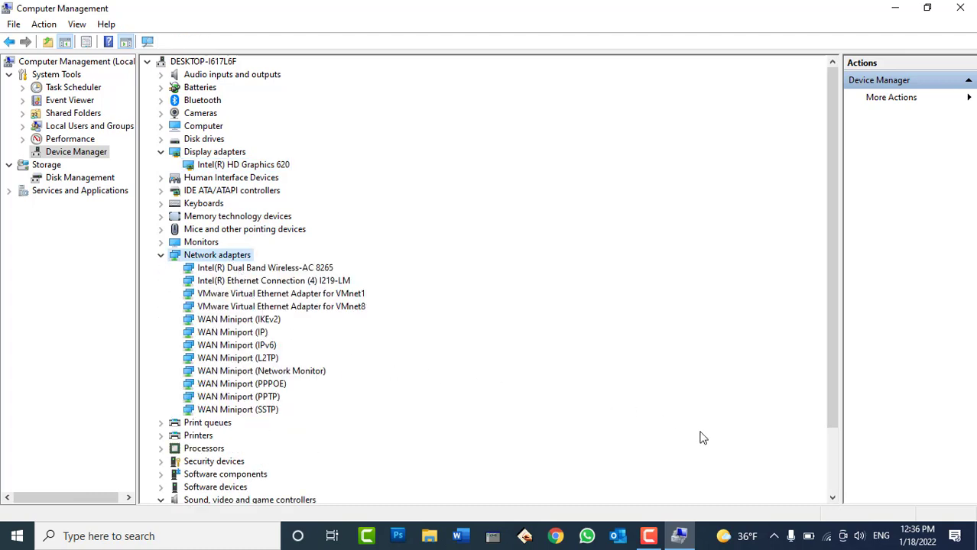
left_click(827, 537)
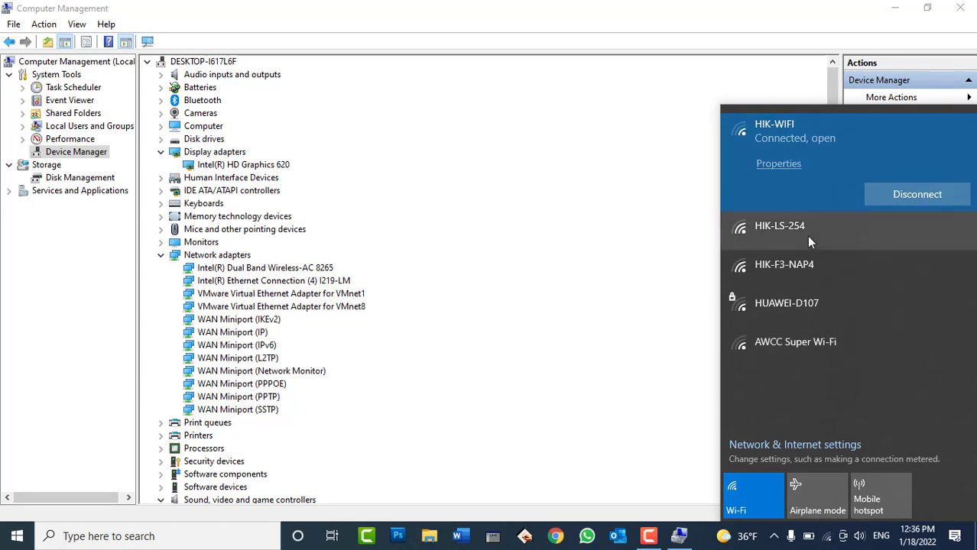
left_click(554, 34)
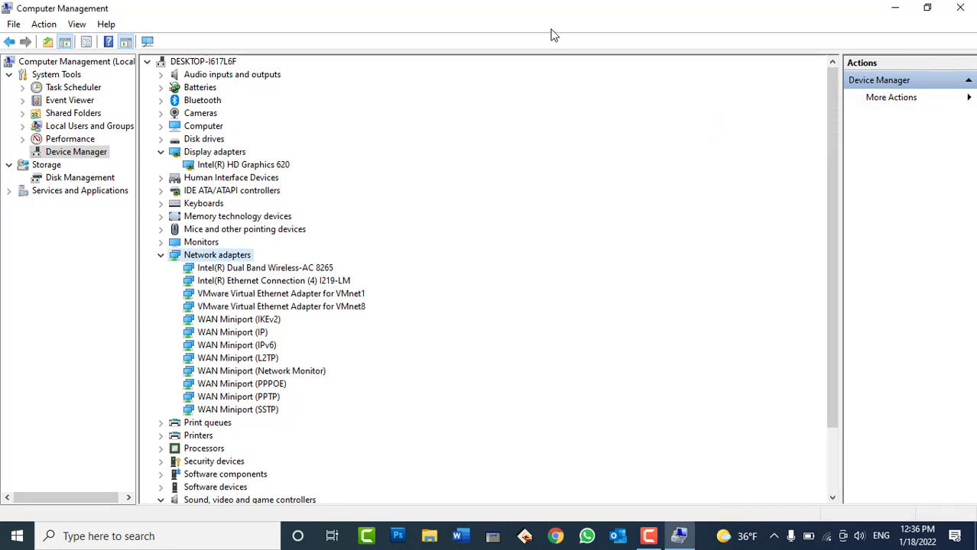
Disable the Intel Dual Band Wireless-AC 8265 adapter and check that Wi-Fi has dropped
right_click(277, 269)
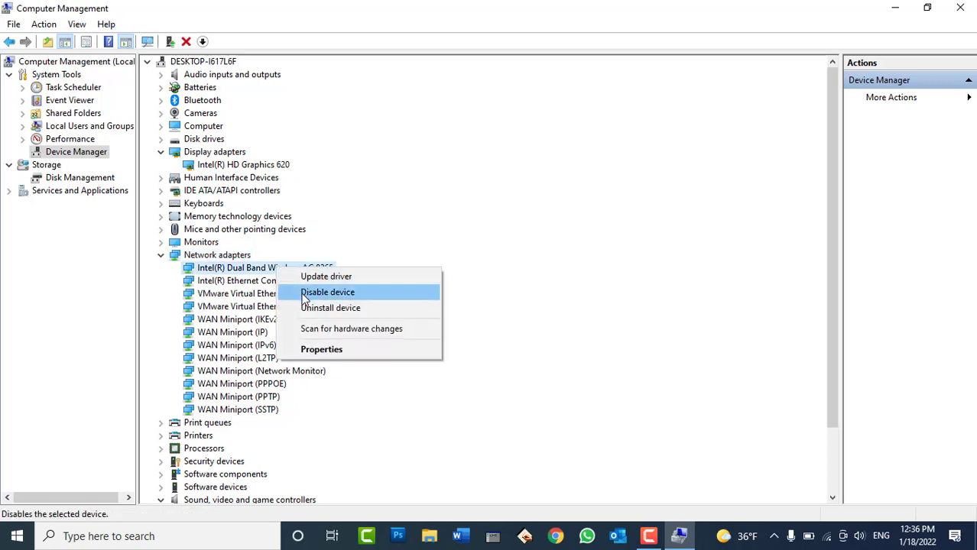
left_click(306, 295)
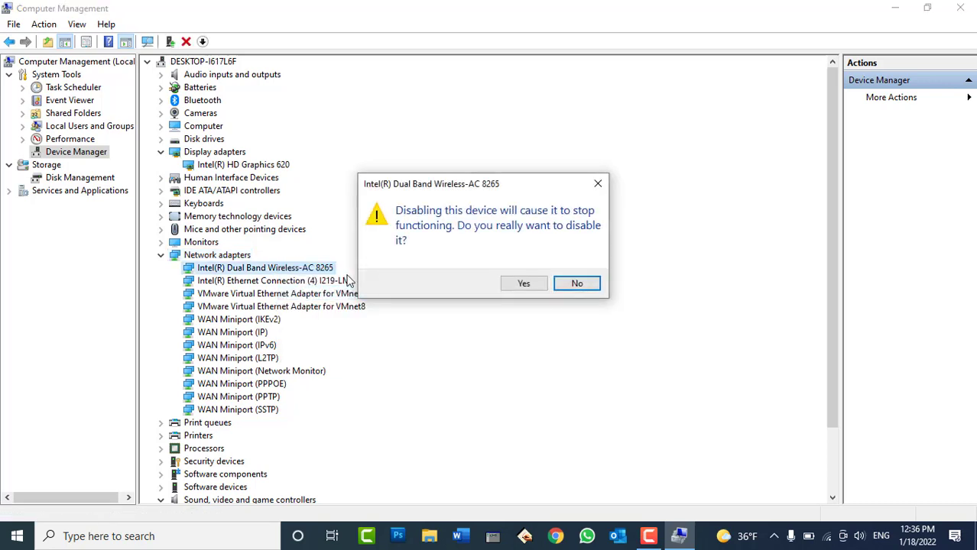
left_click(523, 284)
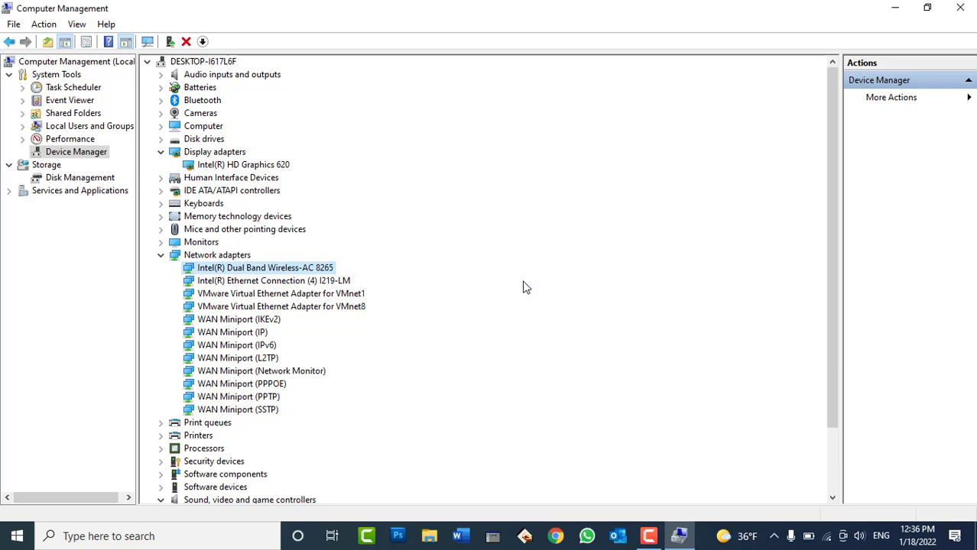
left_click(825, 536)
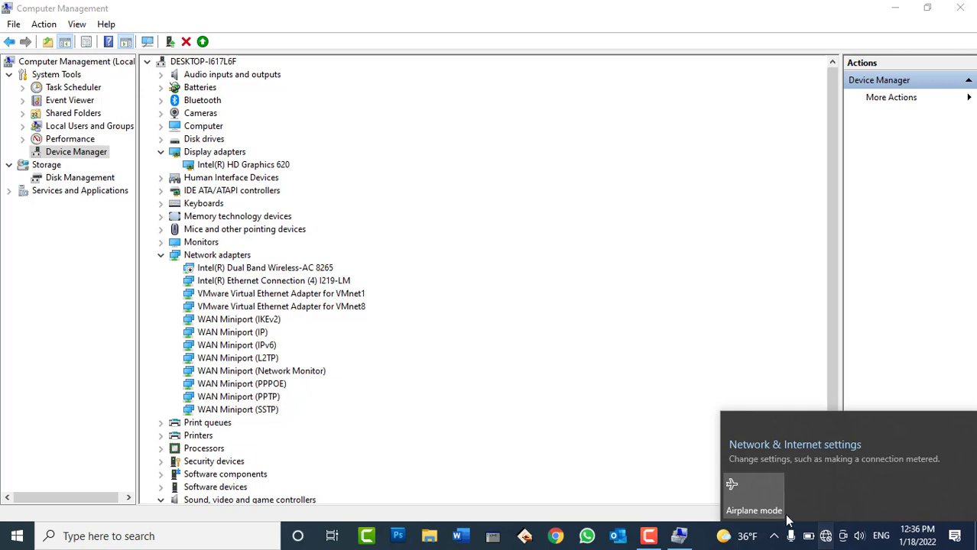
Re-enable the Wireless-AC 8265 adapter, verify Wi-Fi networks return, and collapse Network adapters
right_click(290, 271)
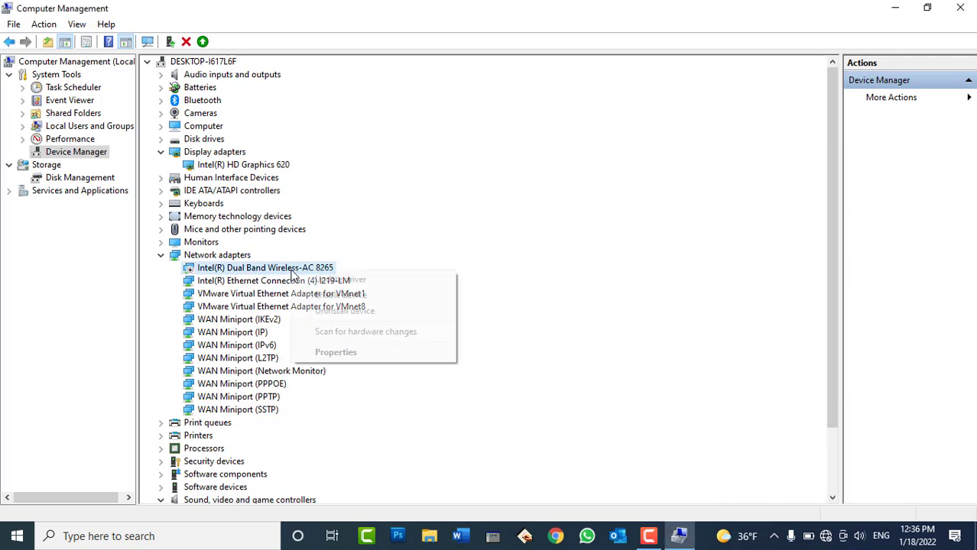
left_click(319, 295)
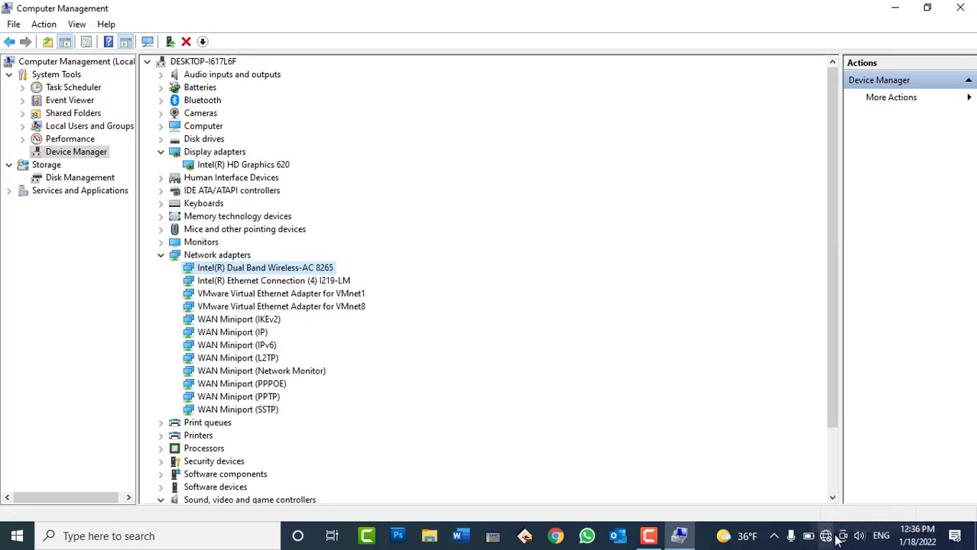
left_click(826, 537)
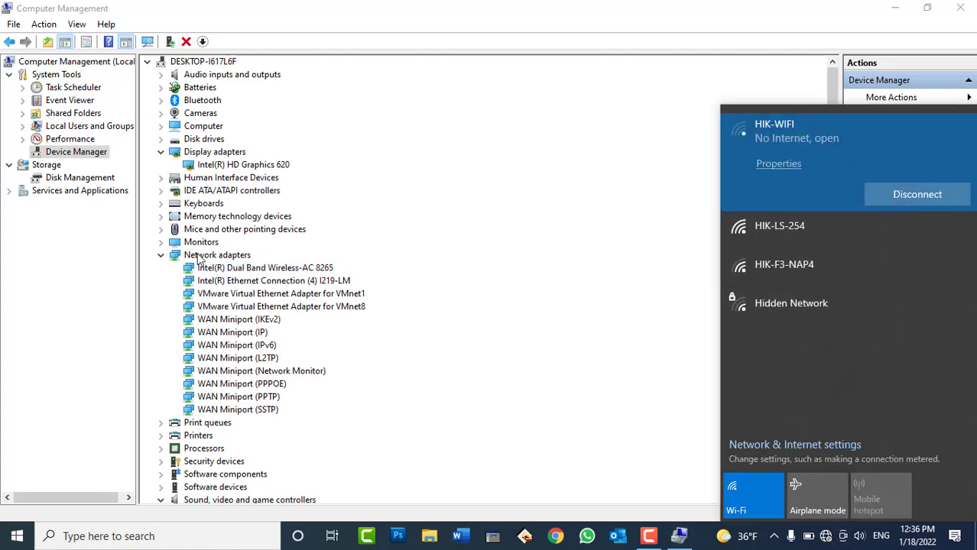
left_click(160, 257)
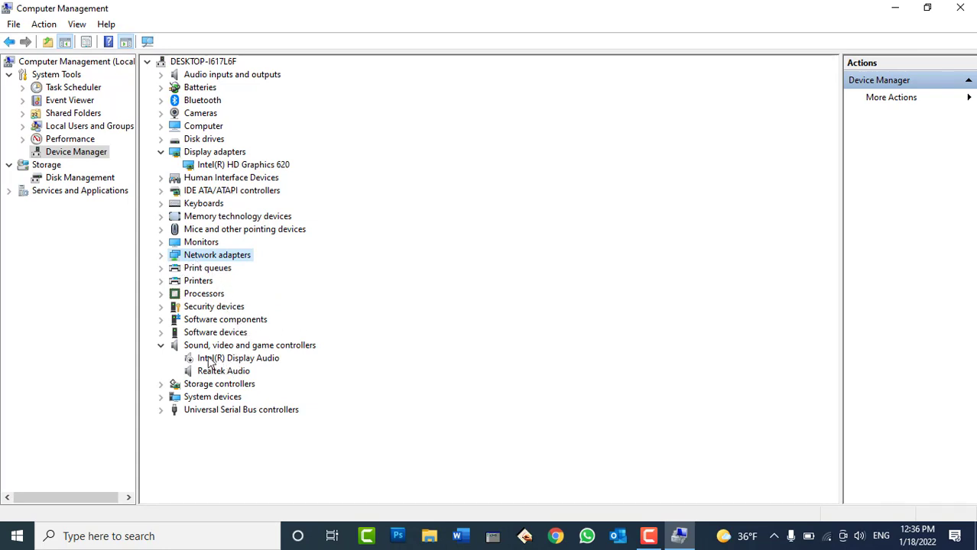
Enable Intel(R) Display Audio, collapse Sound, video and game controllers, and expand USB controllers
right_click(238, 364)
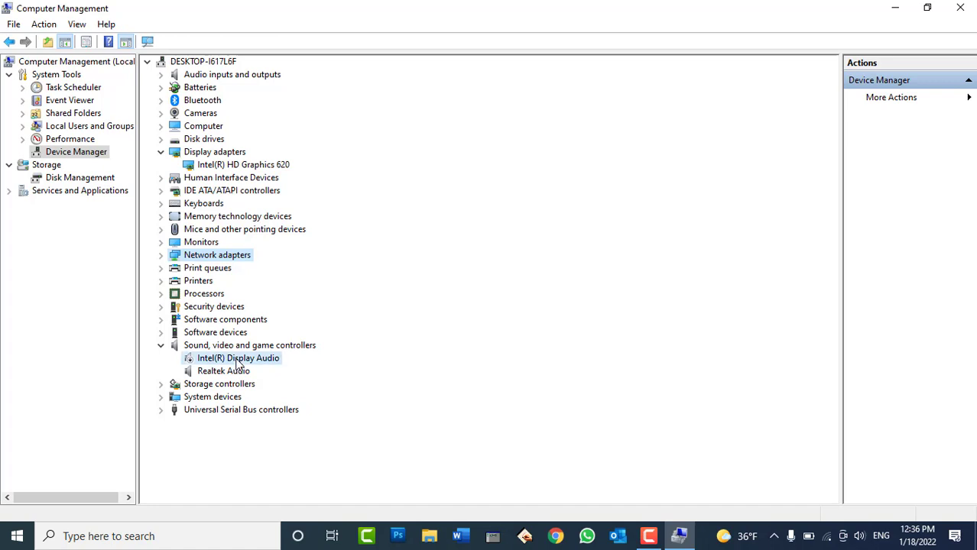
left_click(269, 386)
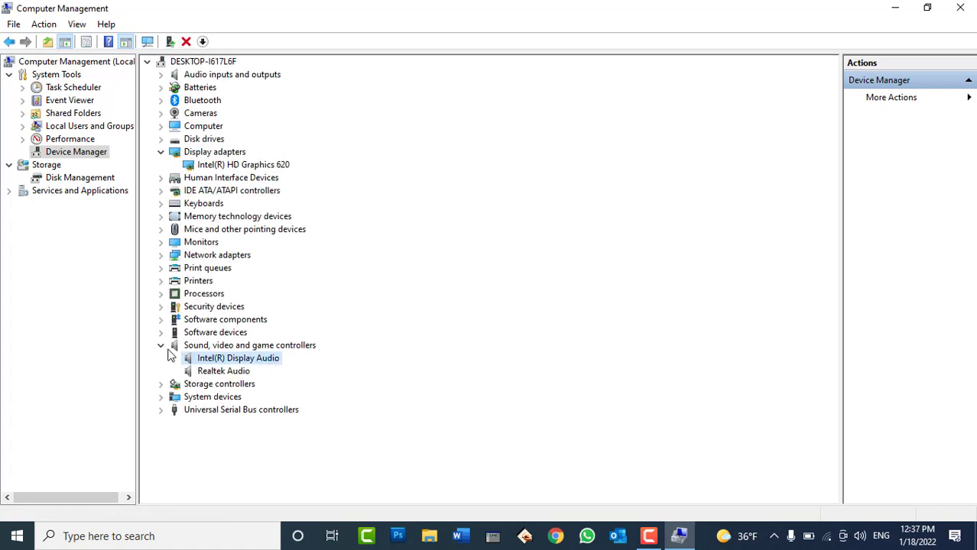
left_click(162, 346)
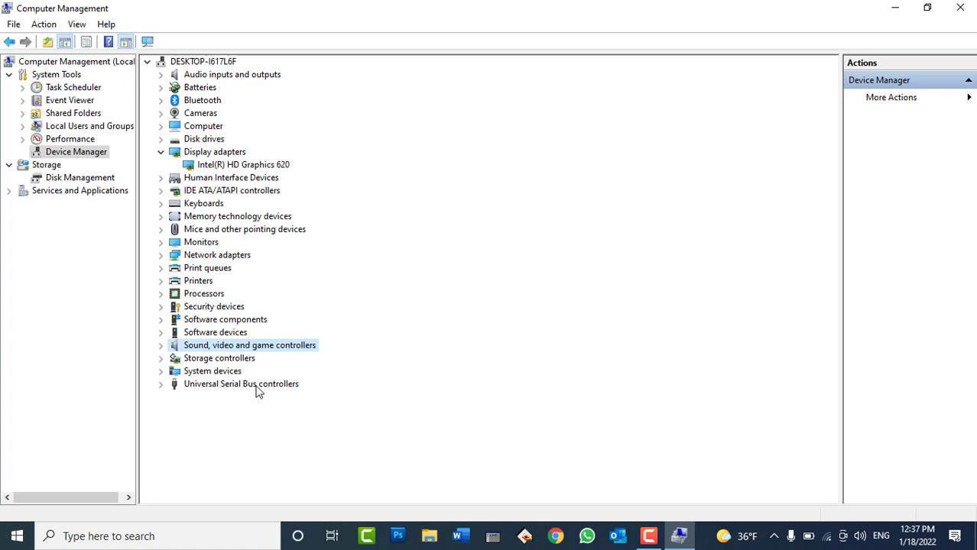
left_click(161, 385)
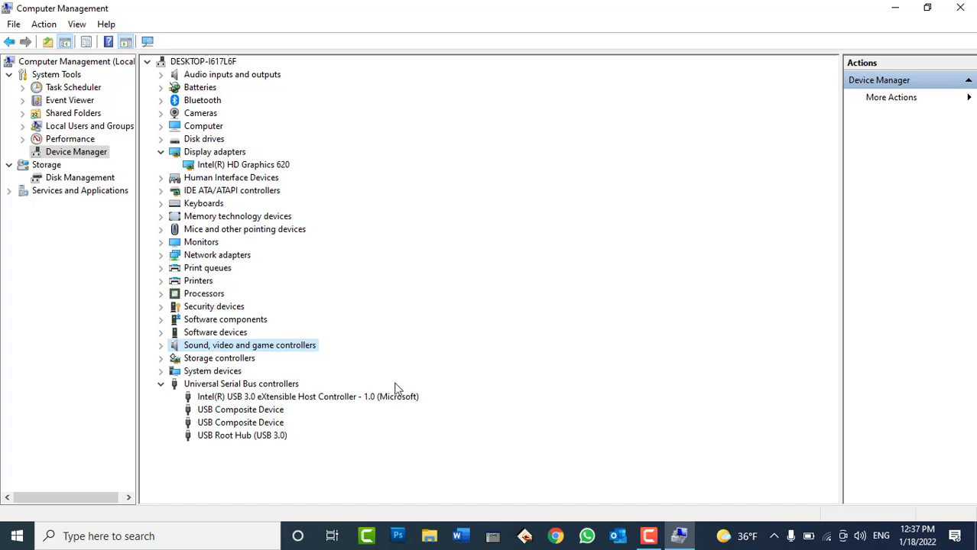
Disable the first USB Composite Device under Universal Serial Bus controllers and confirm
left_click(240, 411)
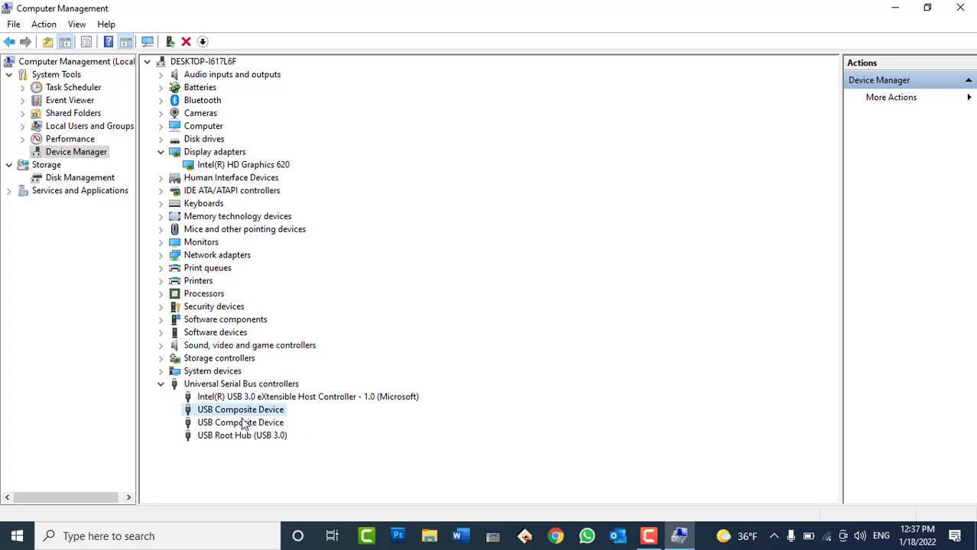
left_click(244, 425)
left_click(245, 436)
left_click(255, 398)
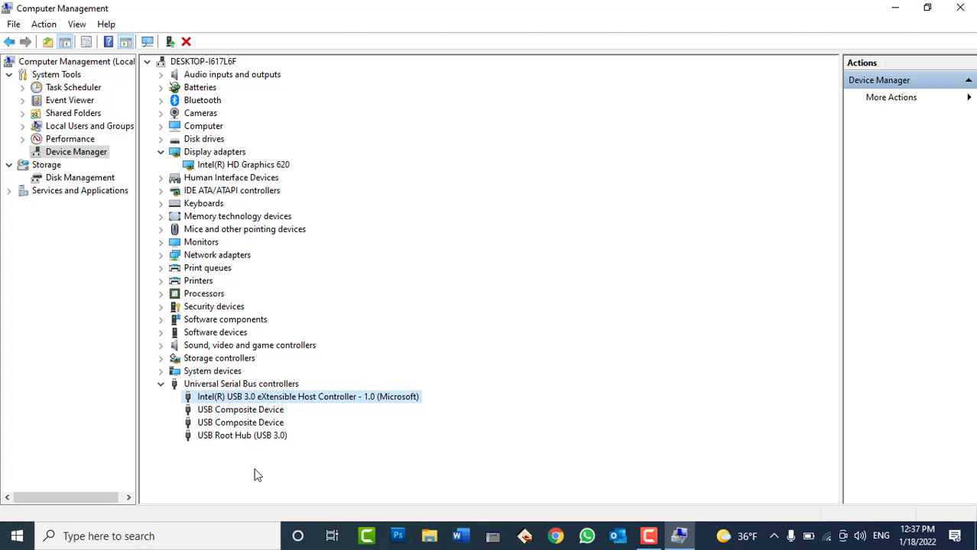
right_click(237, 413)
left_click(264, 436)
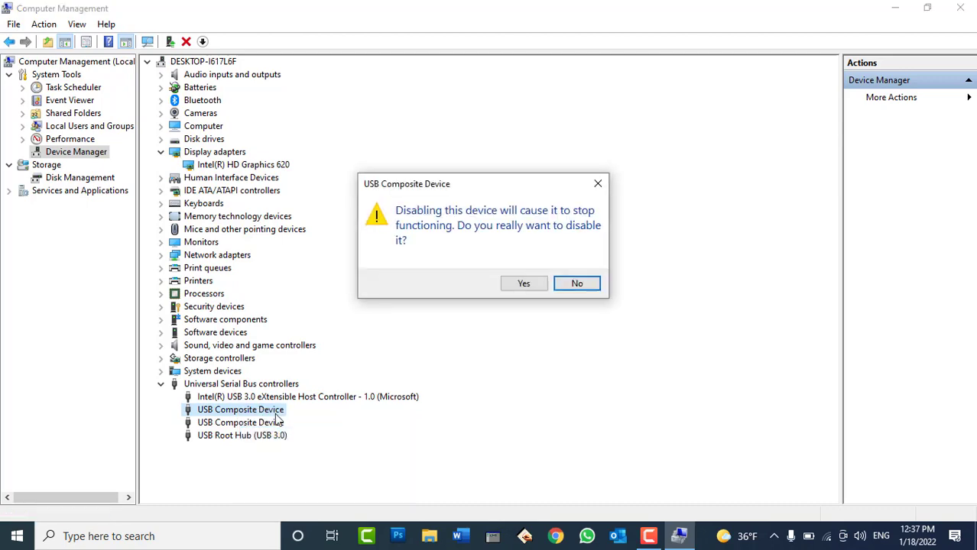
left_click(519, 286)
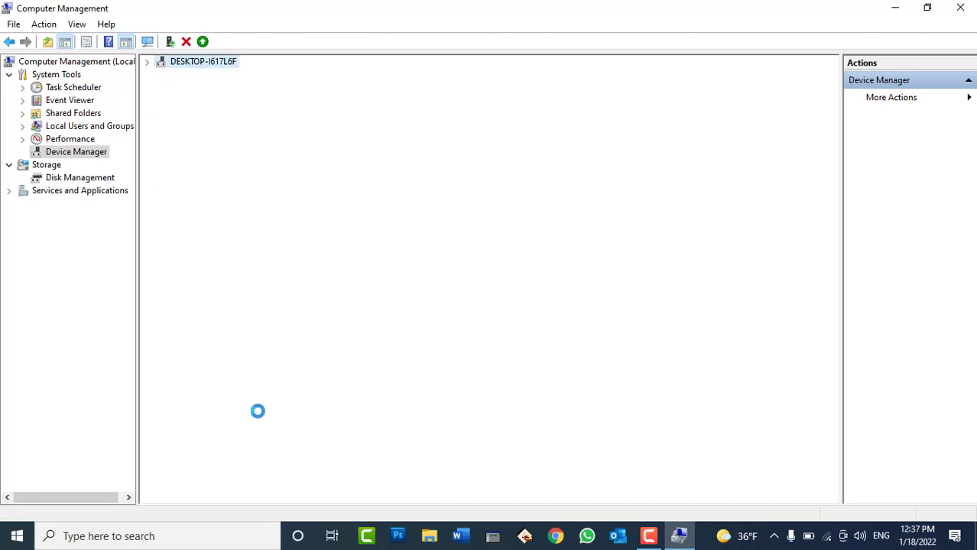
Uninstall the Intel(R) USB 3.0 eXtensible Host Controller and confirm
right_click(267, 410)
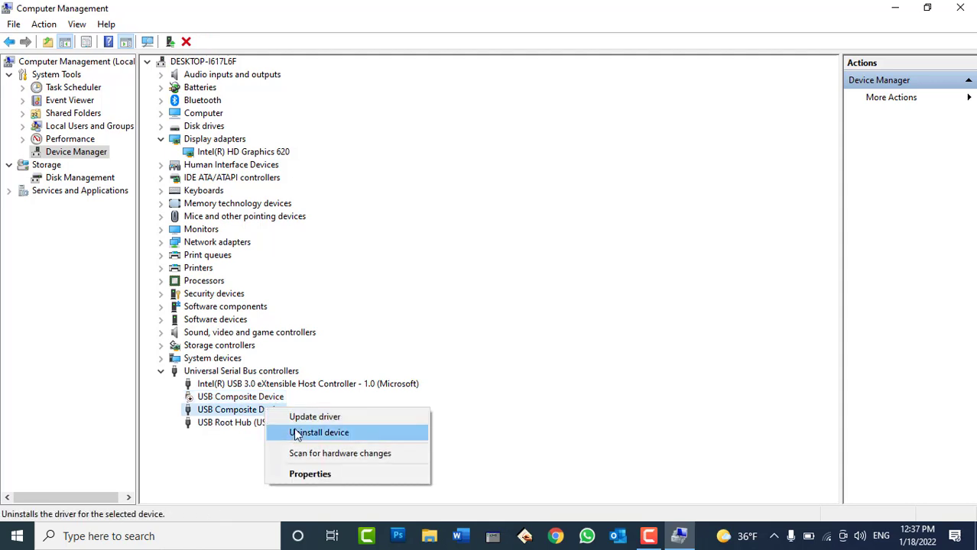
right_click(216, 424)
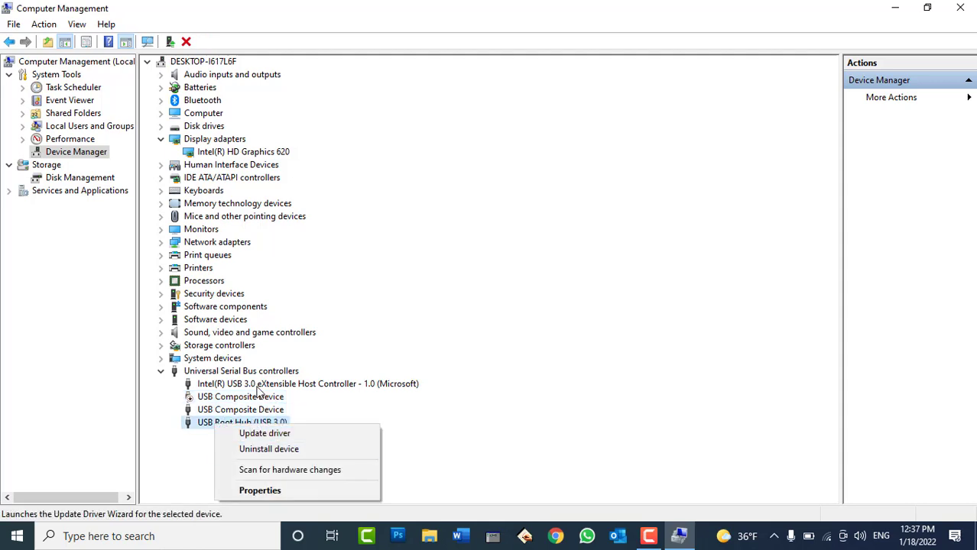
right_click(259, 385)
left_click(274, 413)
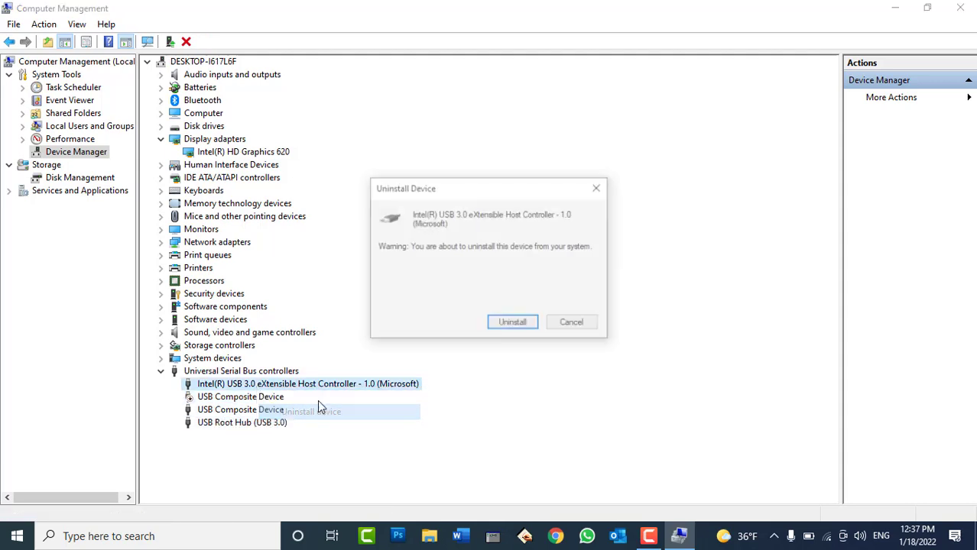
left_click(494, 327)
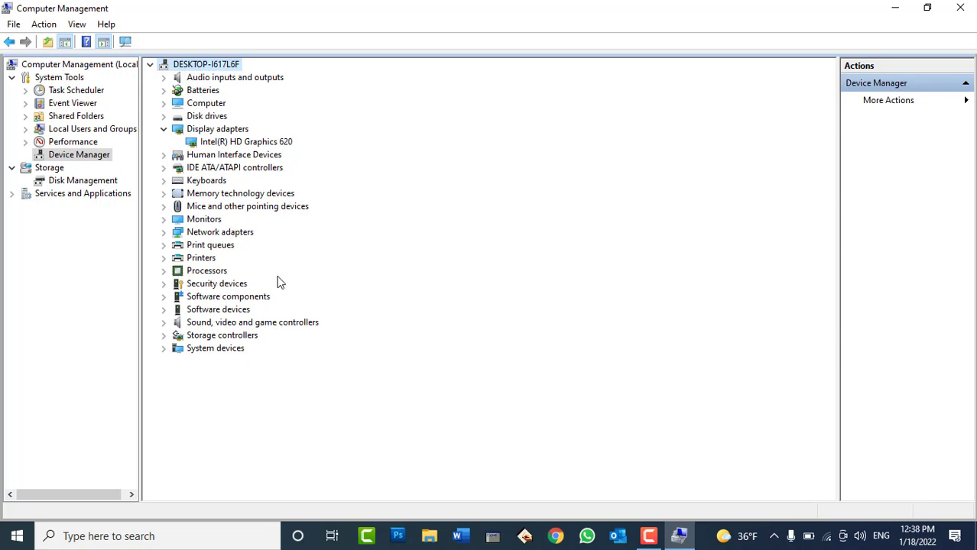
Scan for hardware changes and reload Device Manager so Universal Serial Bus controllers reappears
right_click(205, 68)
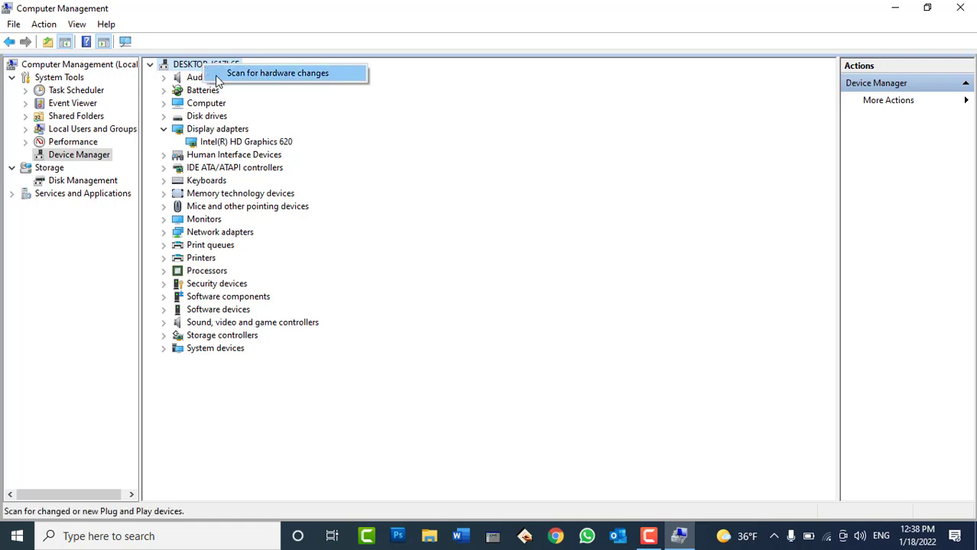
left_click(221, 73)
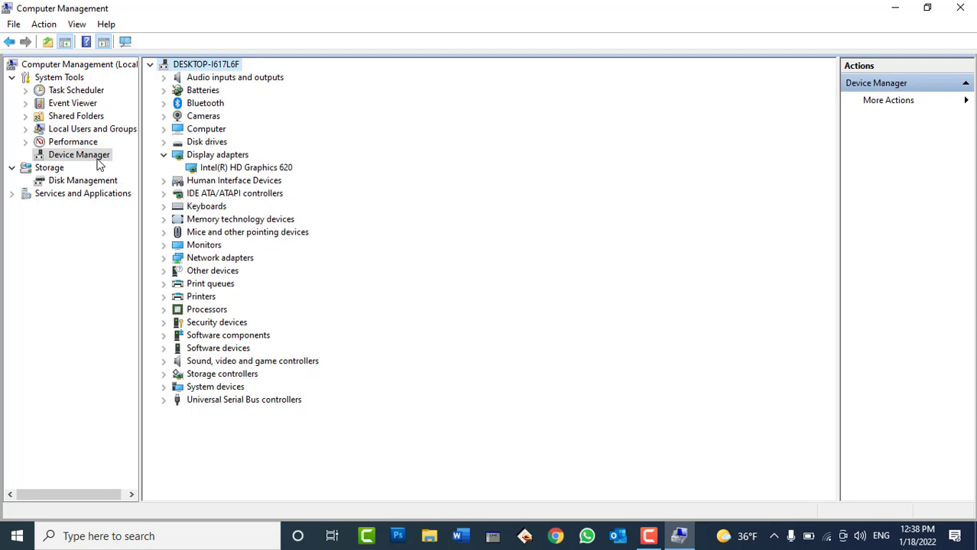
left_click(97, 159)
Minimize Computer Management and refresh the desktop
left_click(679, 536)
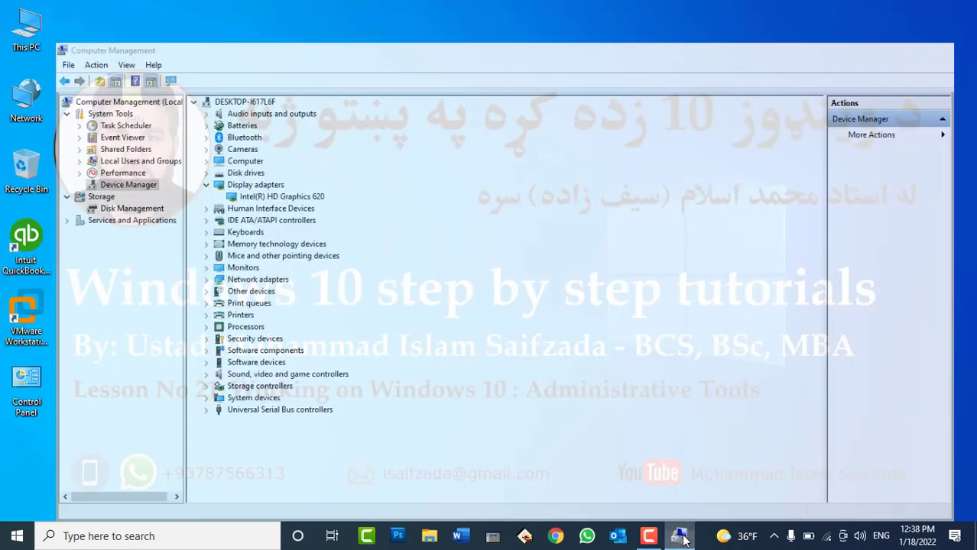
right_click(408, 228)
left_click(434, 269)
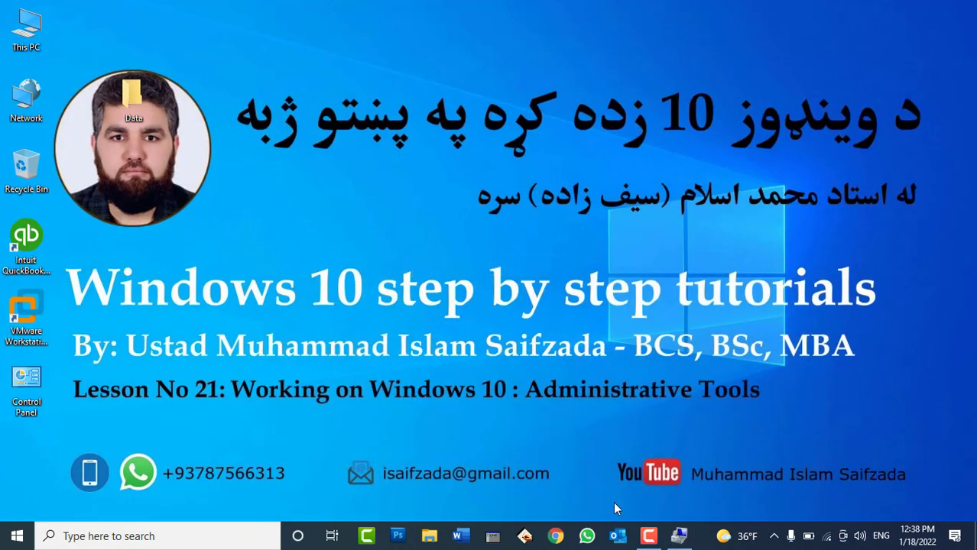
left_click(652, 541)
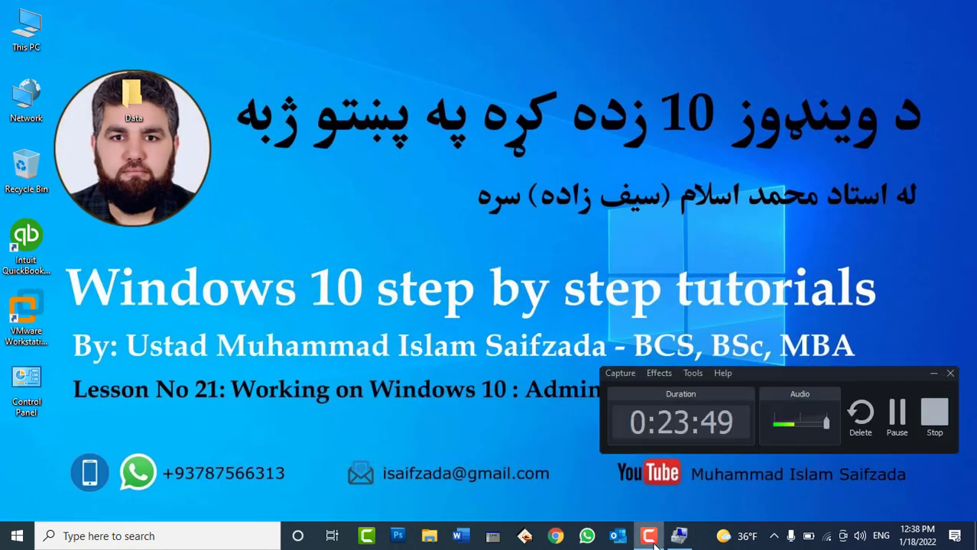
left_click(651, 541)
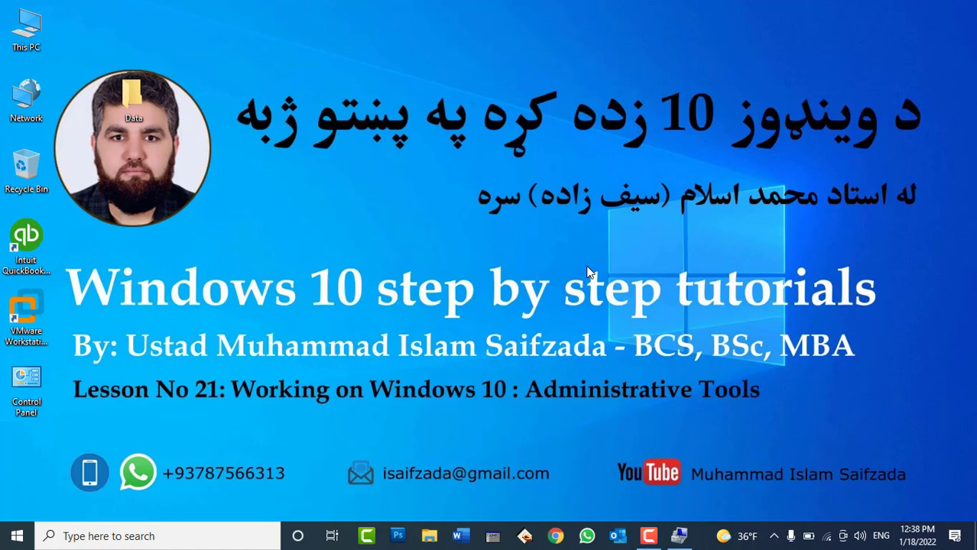
Run dxdiag, check the Intel HD Graphics 620 display details and the system summary, then exit
key("super+r")
type("dx")
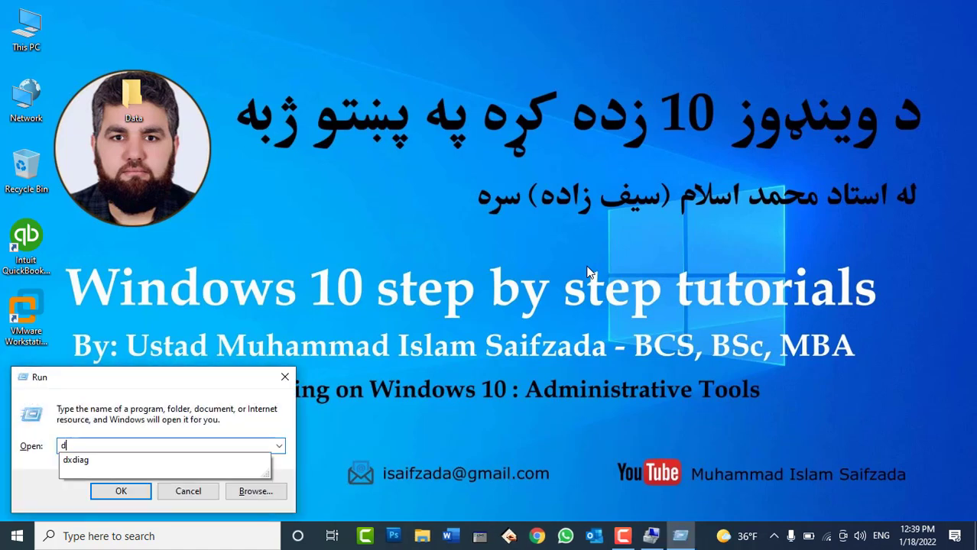
type("diag")
key("Return")
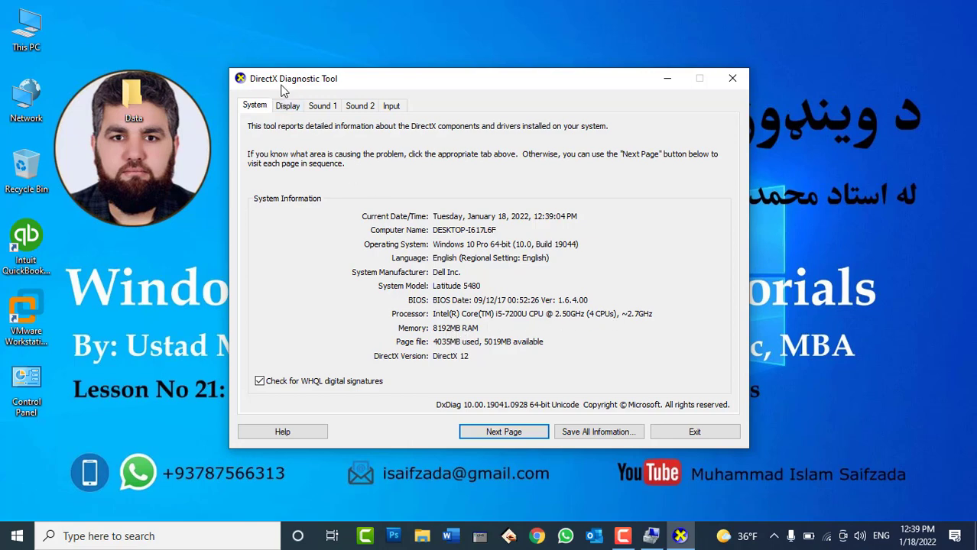
left_click(291, 108)
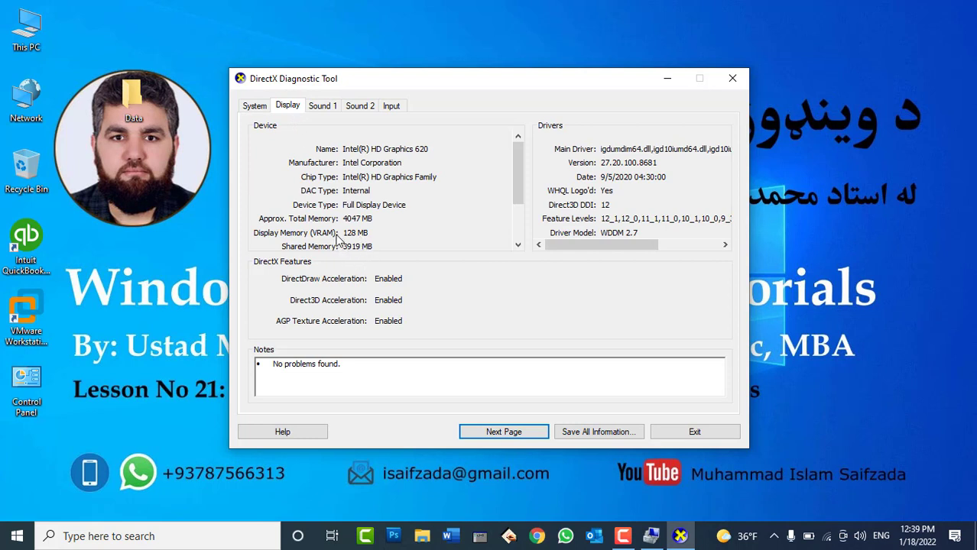
left_click(518, 244)
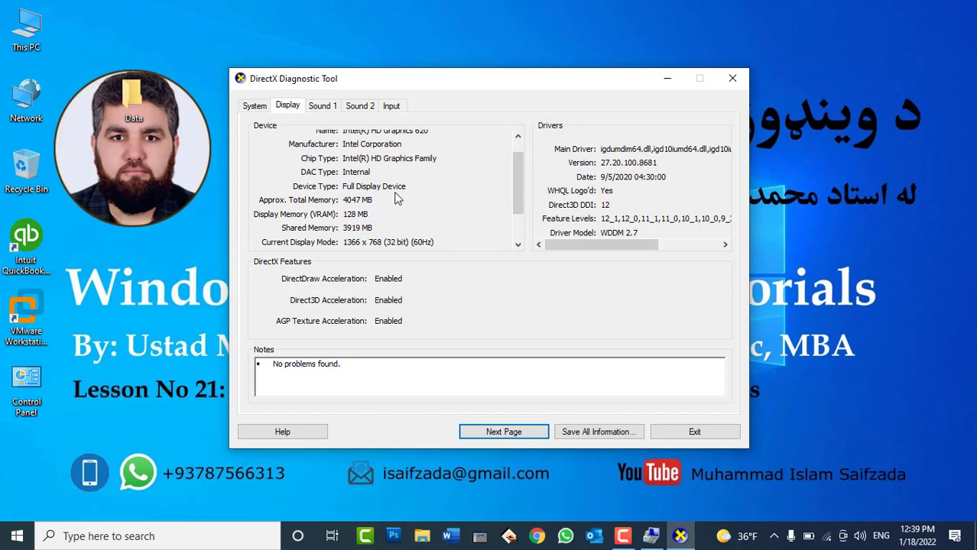
left_click(260, 107)
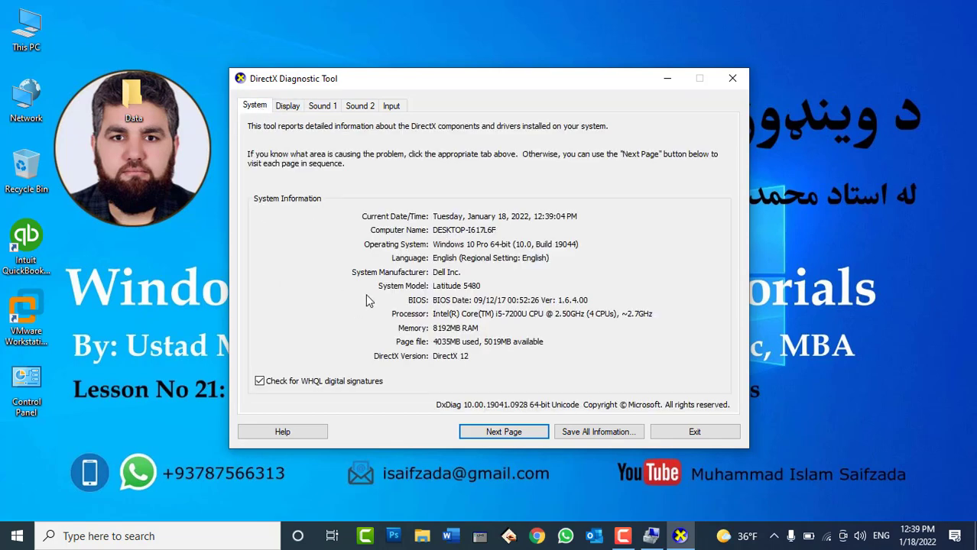
left_click(693, 433)
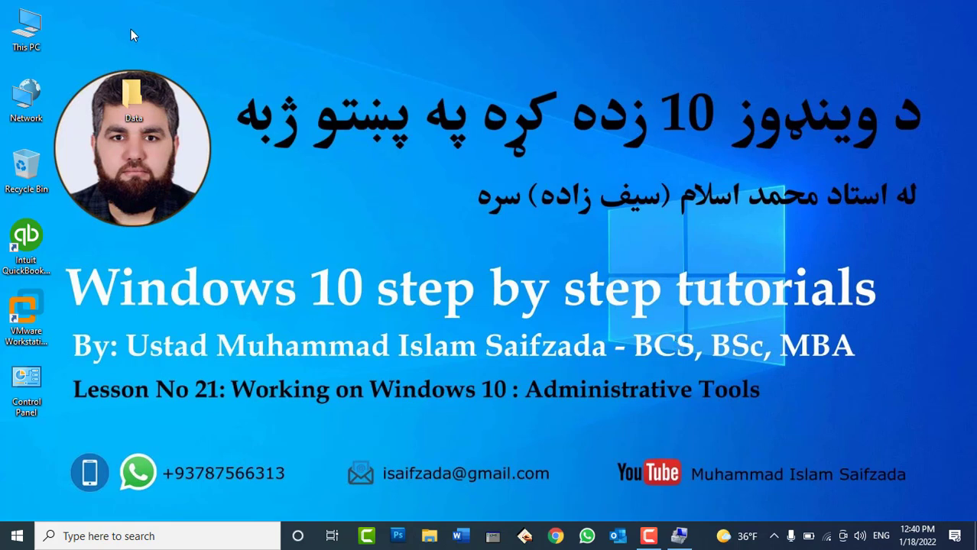
Open Computer Management from This PC's Manage entry and select Disk Management
right_click(13, 36)
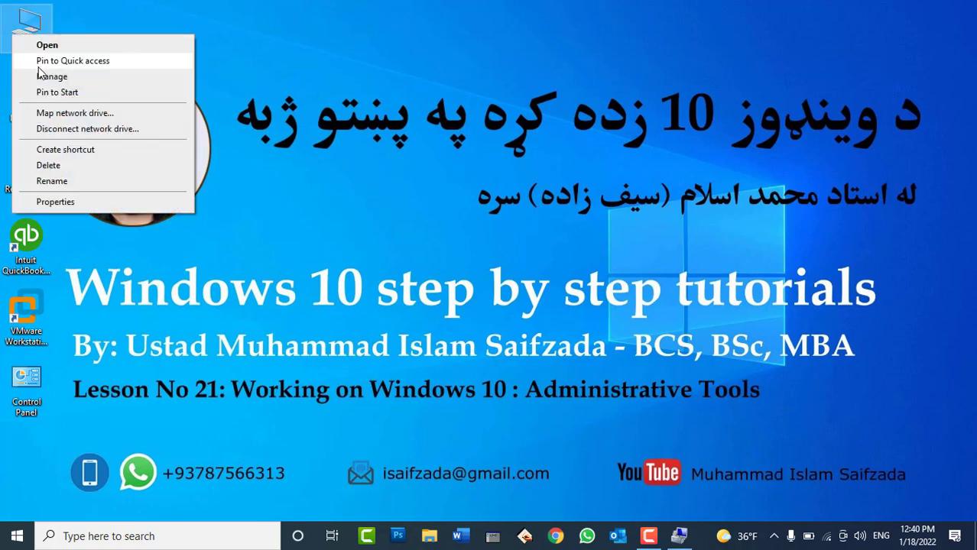
left_click(677, 531)
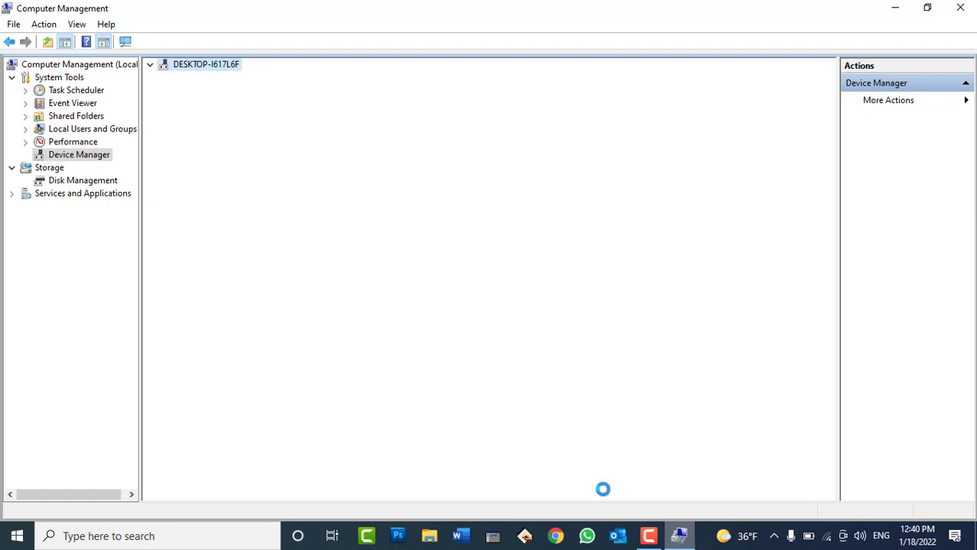
left_click(84, 182)
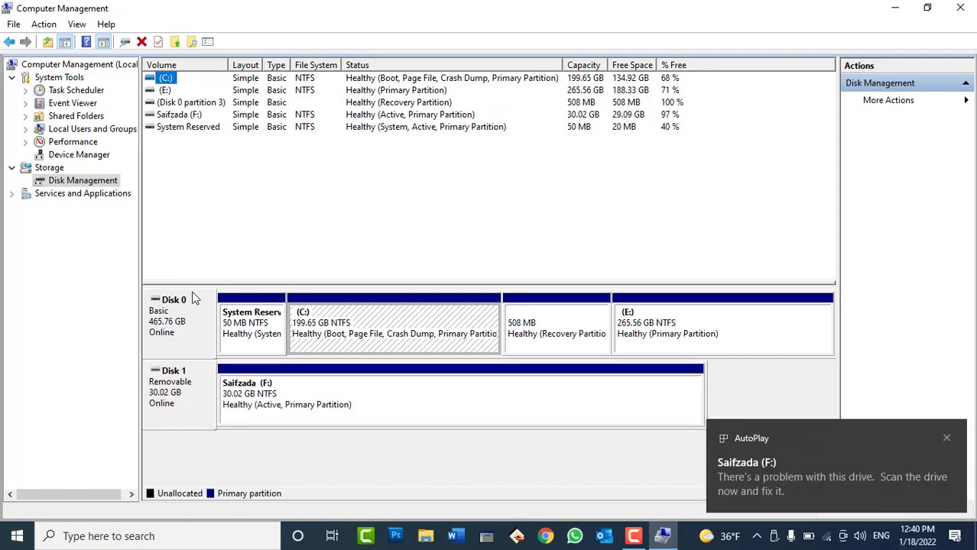
Close the F: drive window and select Disk 0, then removable Disk 1, in Disk Management
left_click(173, 338)
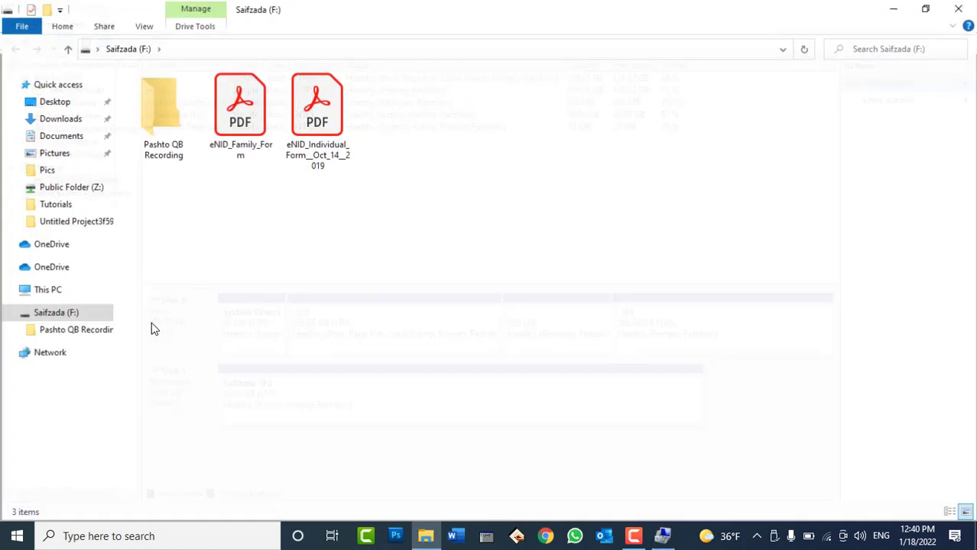
left_click(958, 8)
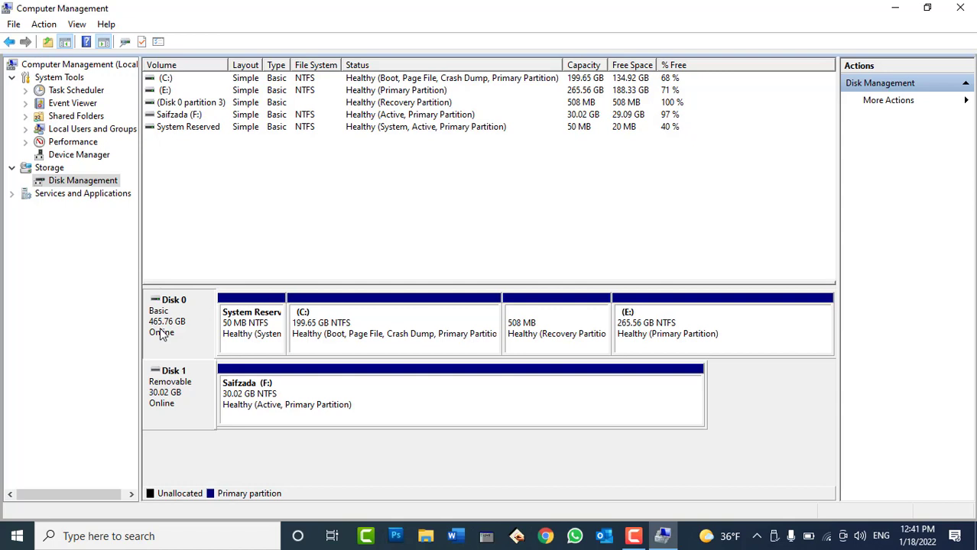
left_click(163, 403)
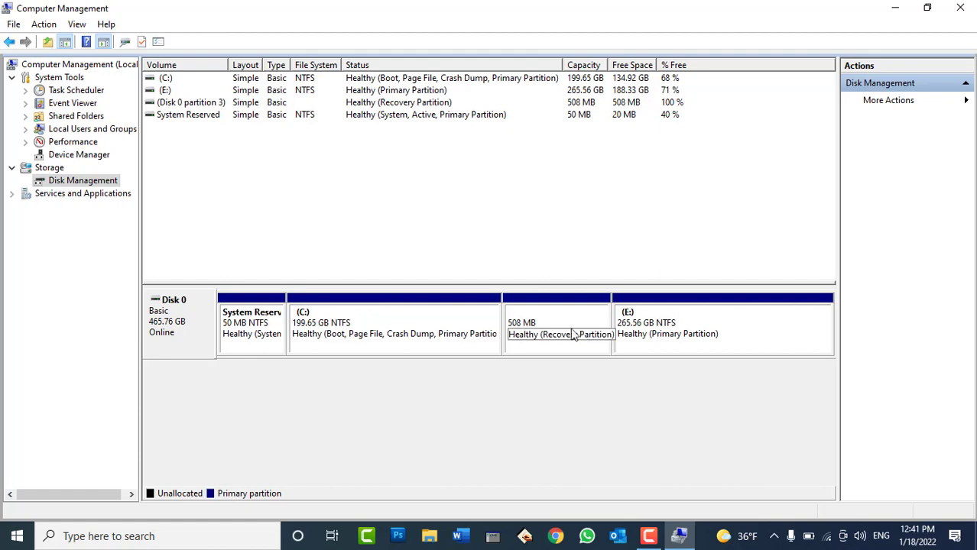
Check Local Disk (C:) and (E:) in File Explorer's This PC, then close Explorer
left_click(429, 536)
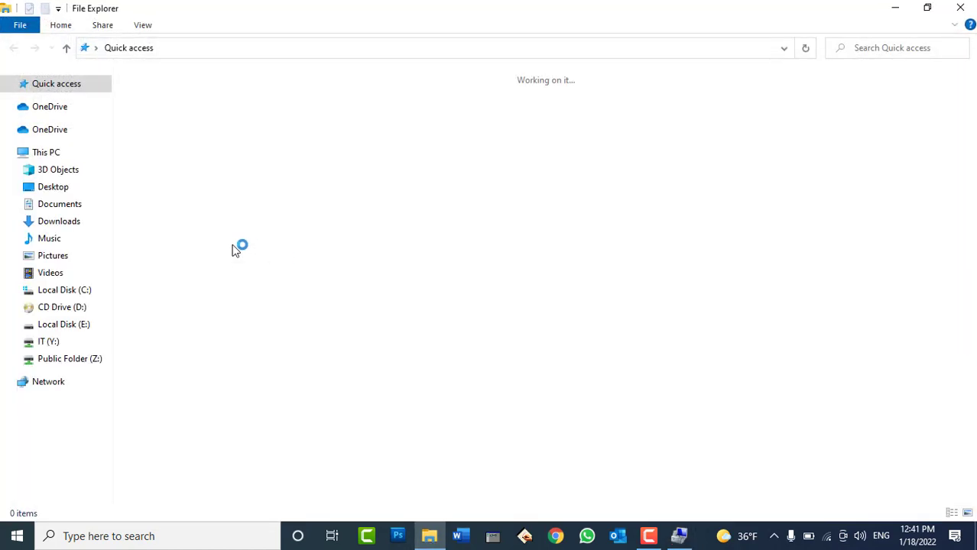
left_click(45, 290)
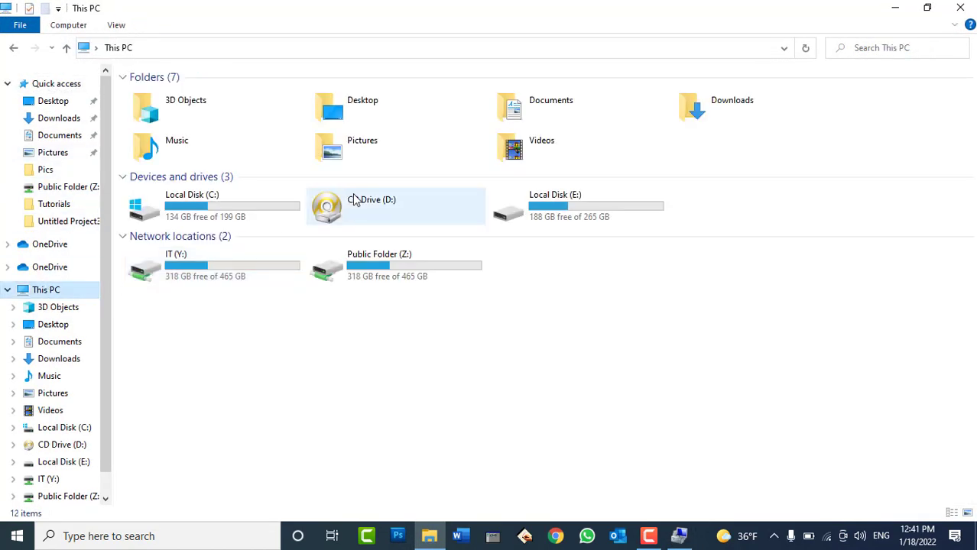
left_click(239, 219)
left_click(565, 205)
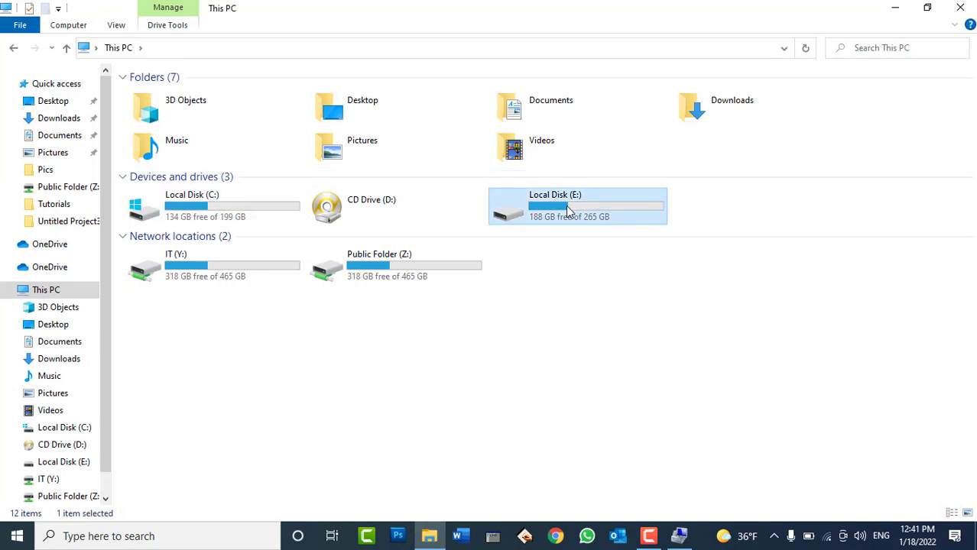
left_click(960, 7)
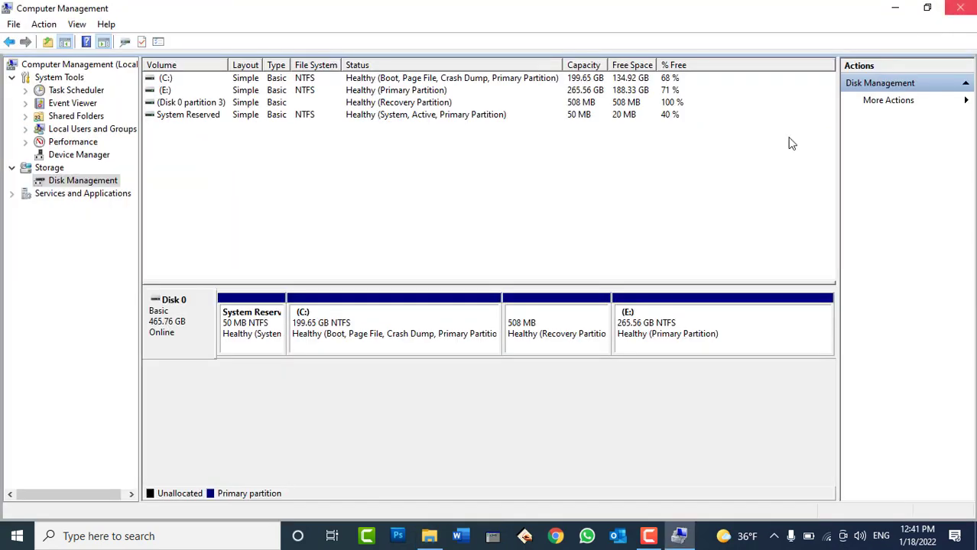
left_click(245, 325)
left_click(359, 333)
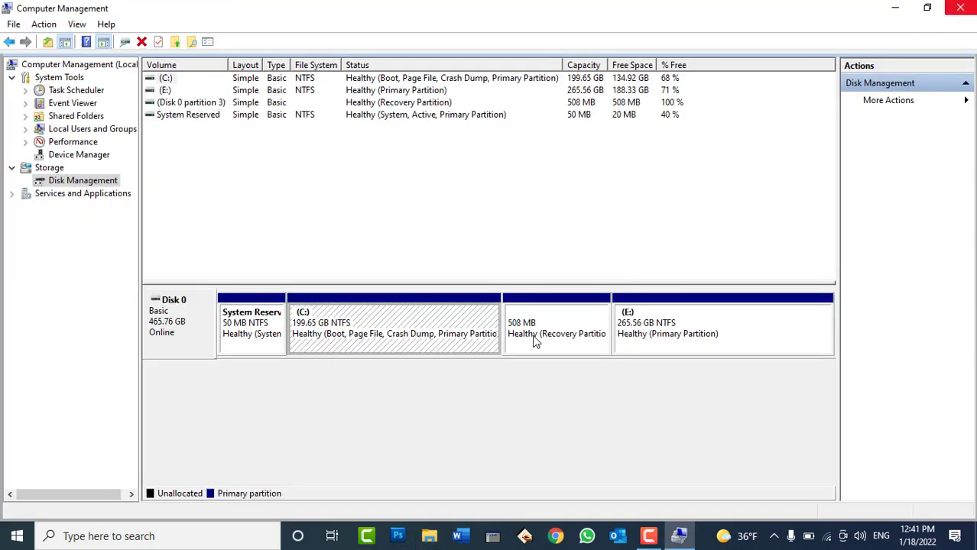
left_click(604, 340)
left_click(637, 335)
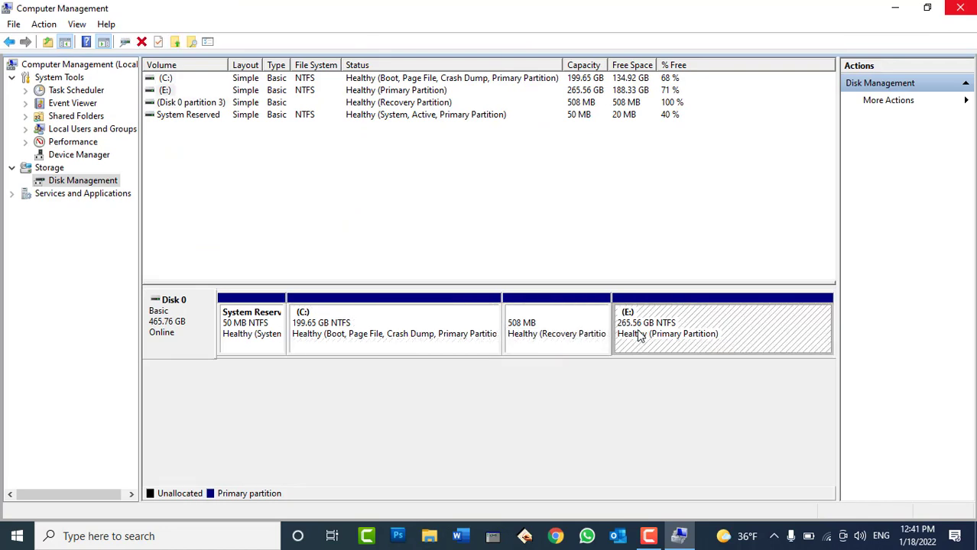
left_click(569, 329)
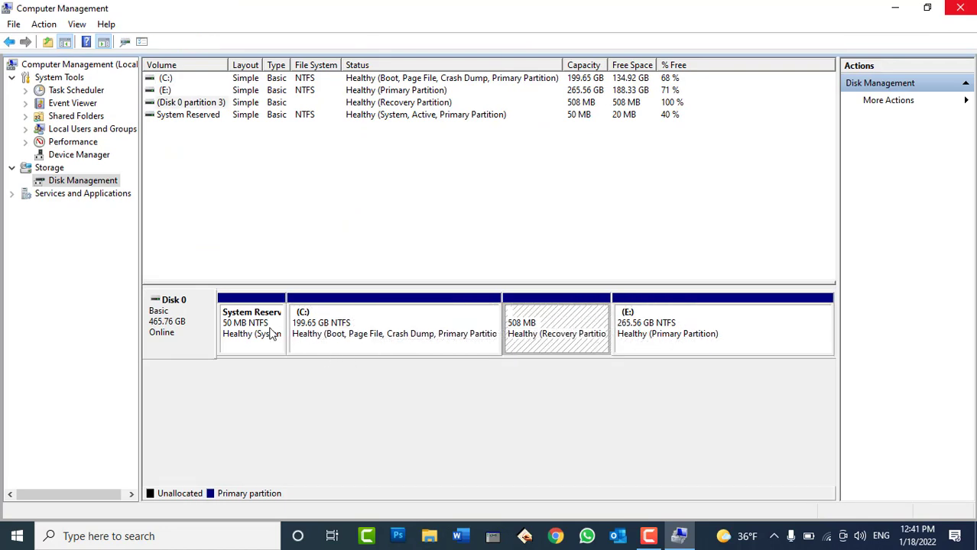
left_click(246, 327)
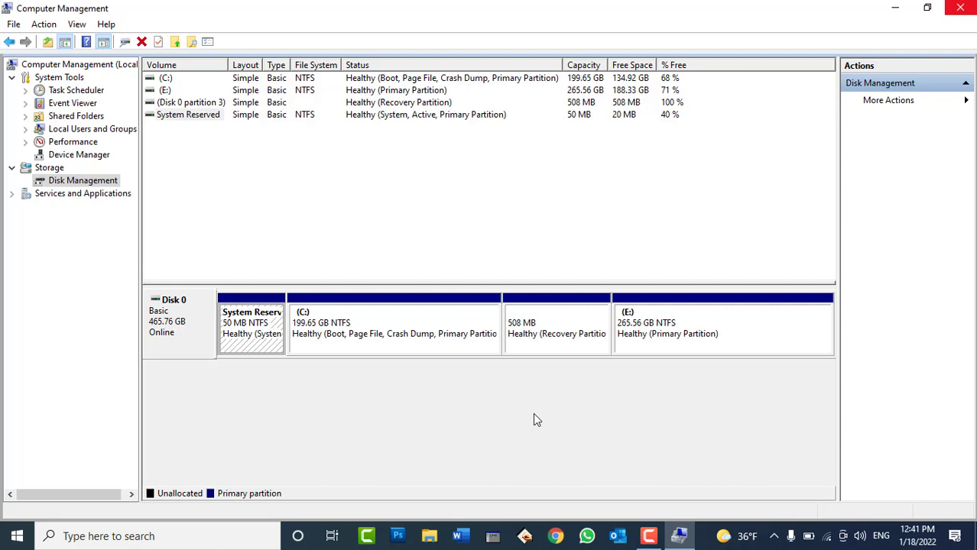
left_click(403, 324)
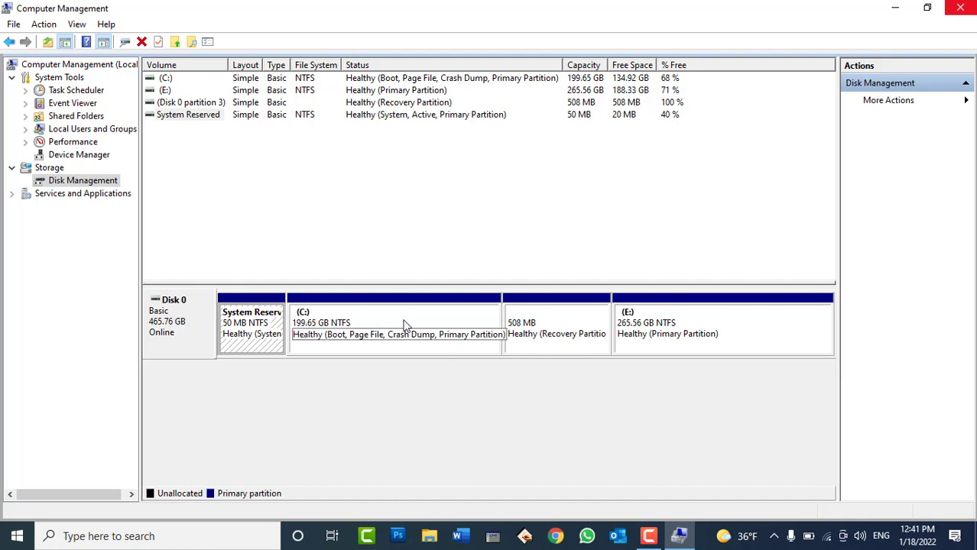
left_click(670, 323)
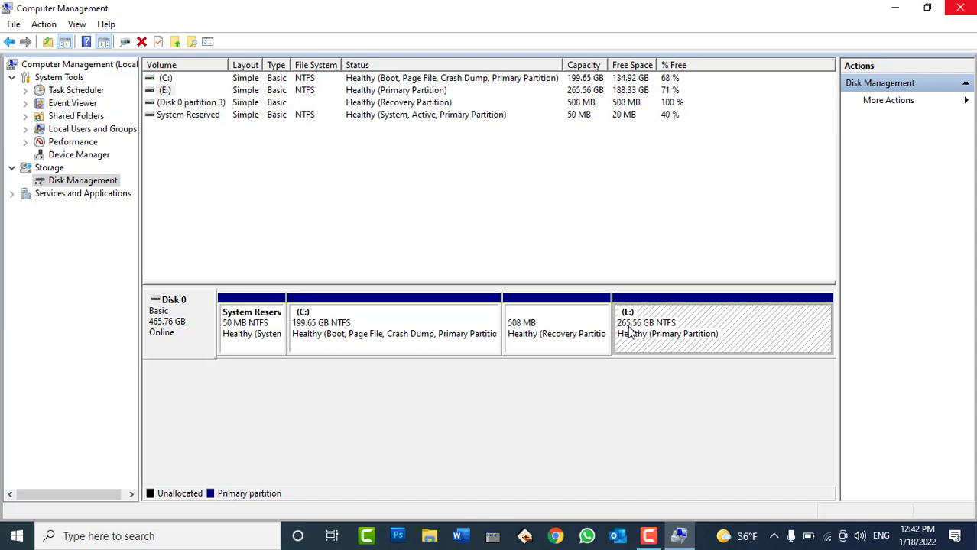
left_click(429, 536)
left_click(31, 290)
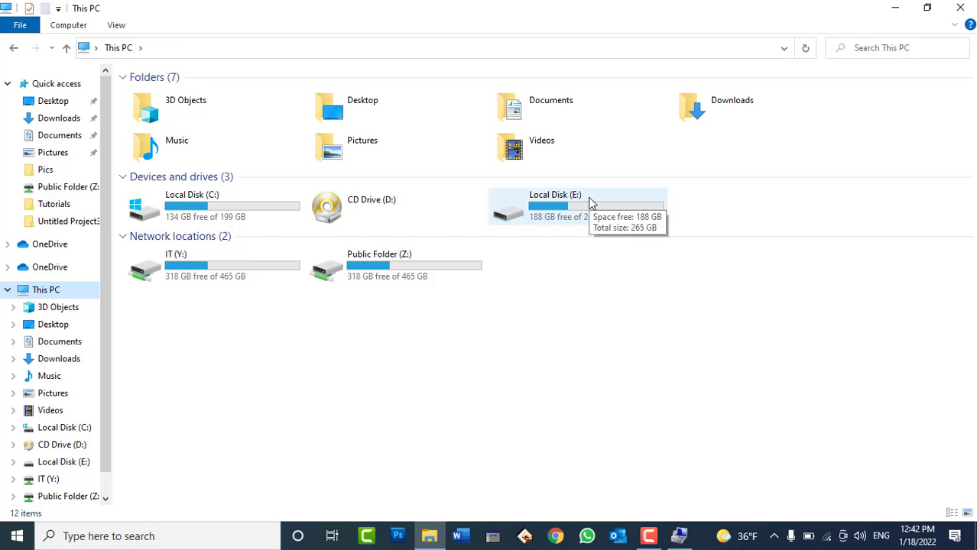
left_click(680, 536)
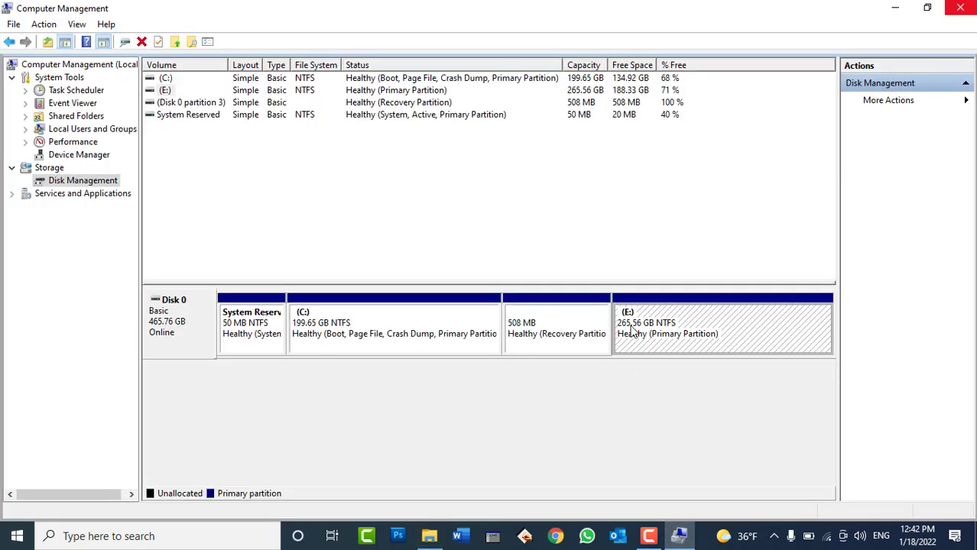
Shrink the E: volume by 103000 MB using Shrink Volume
right_click(648, 326)
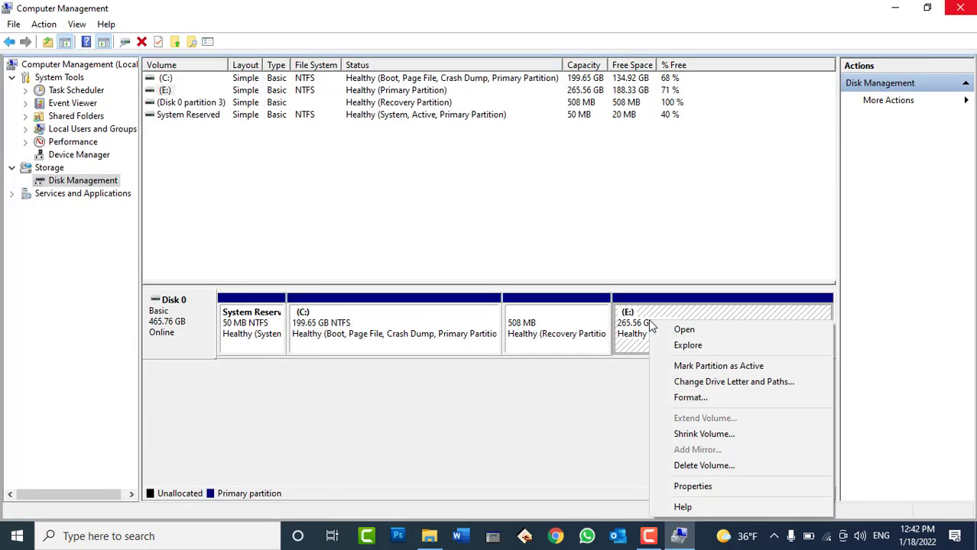
left_click(702, 434)
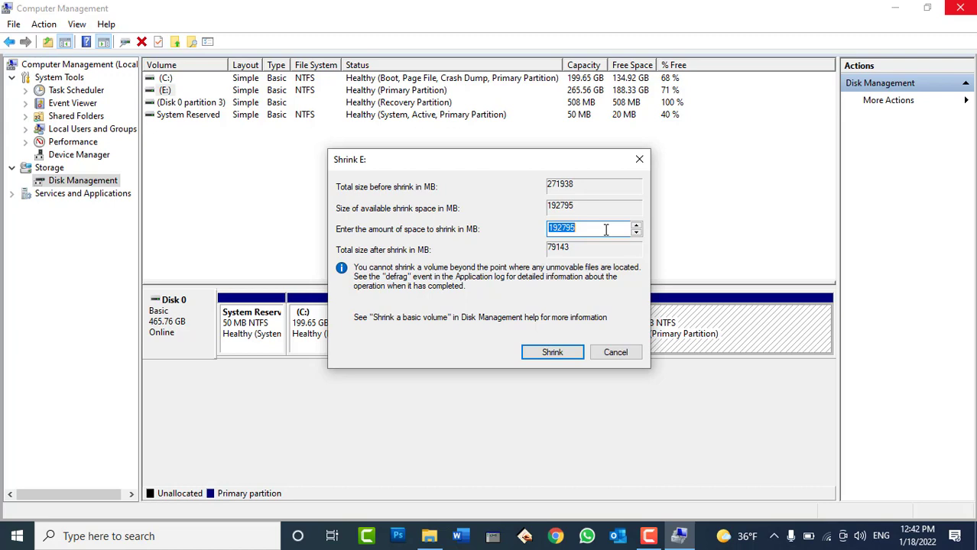
type("103000")
left_click(547, 352)
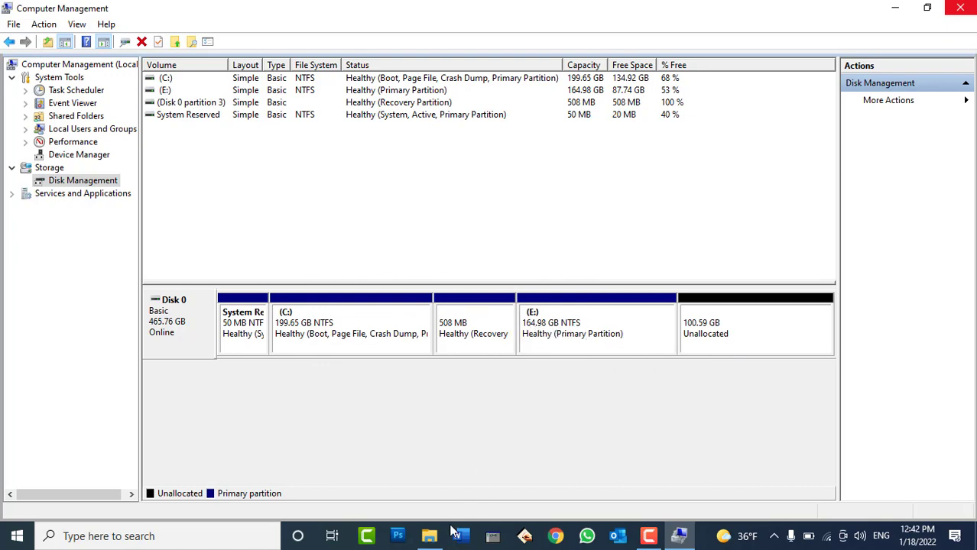
Refresh This PC to show E: at 87.7 GB free of 164 GB, then return to Disk Management
left_click(429, 536)
right_click(539, 321)
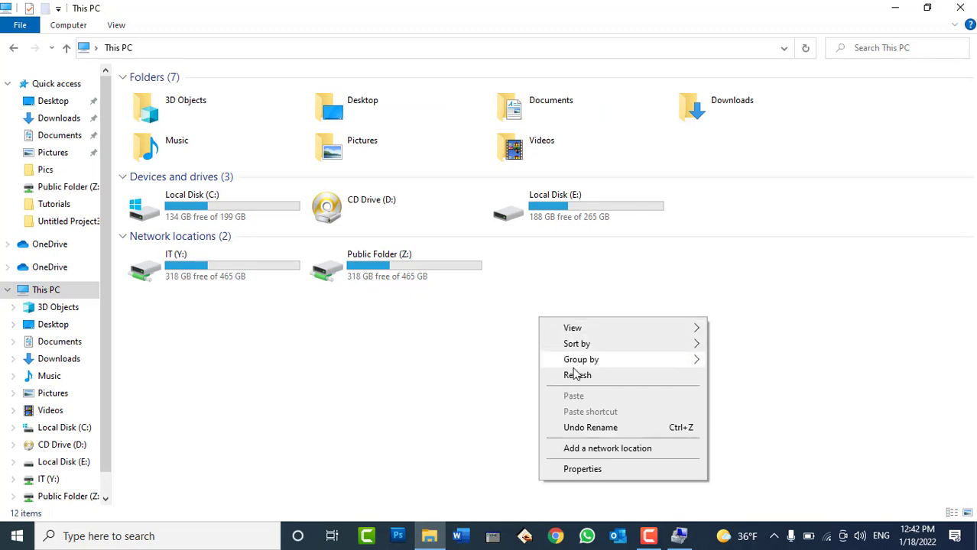
left_click(579, 373)
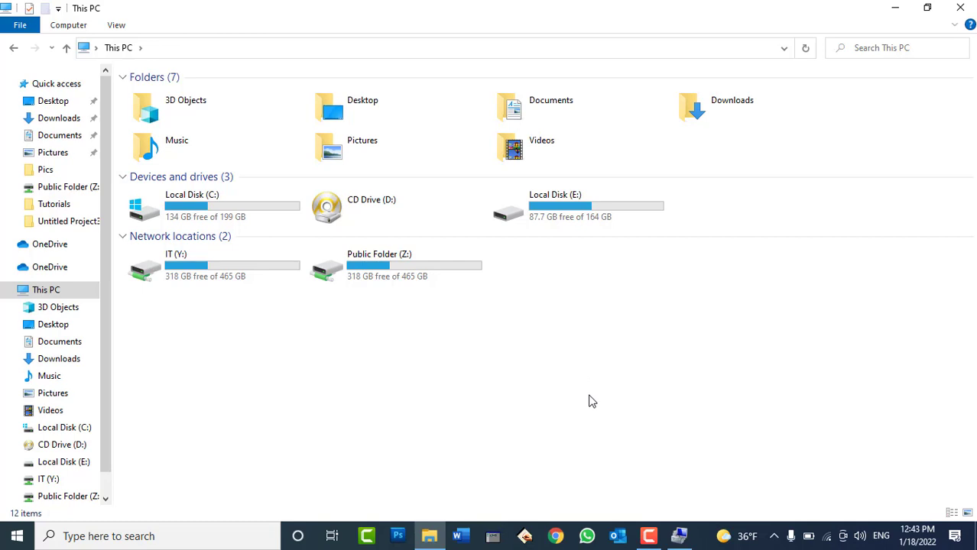
left_click(679, 536)
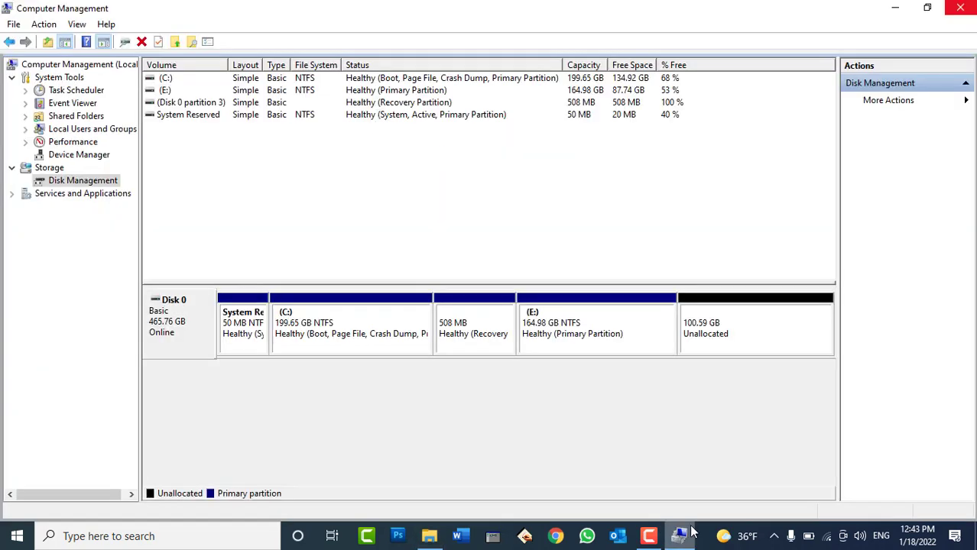
Start a New Simple Volume in the unallocated space, keeping 103000 MB and drive letter F
right_click(722, 318)
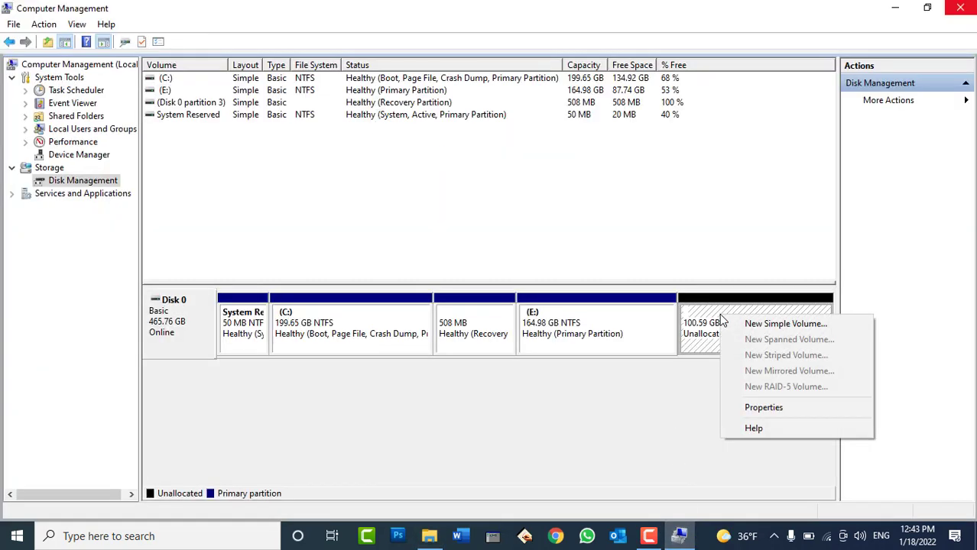
left_click(743, 327)
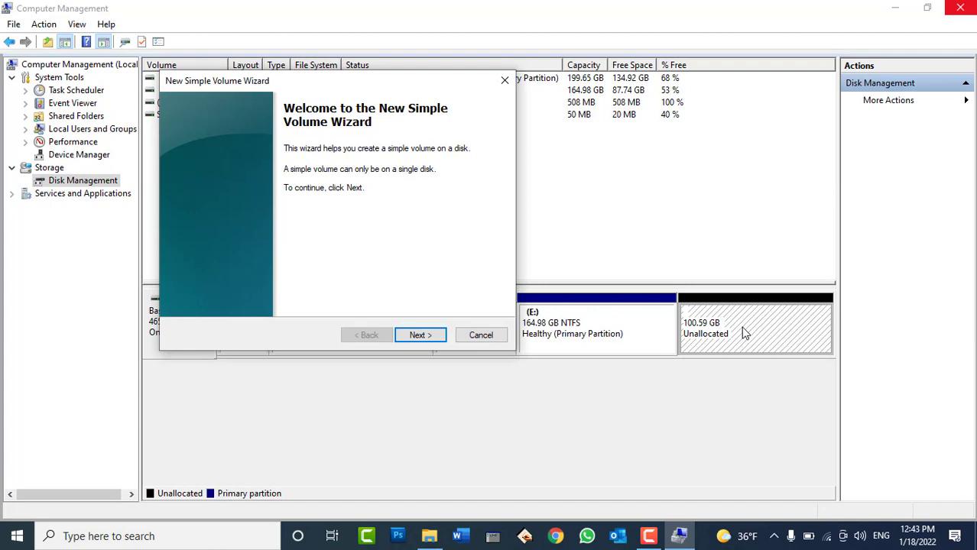
left_click(422, 334)
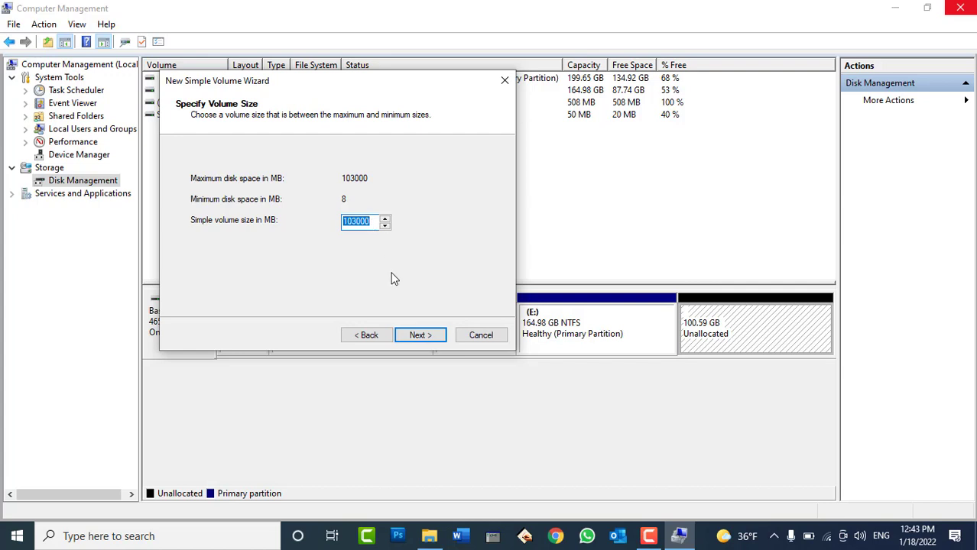
left_click(427, 334)
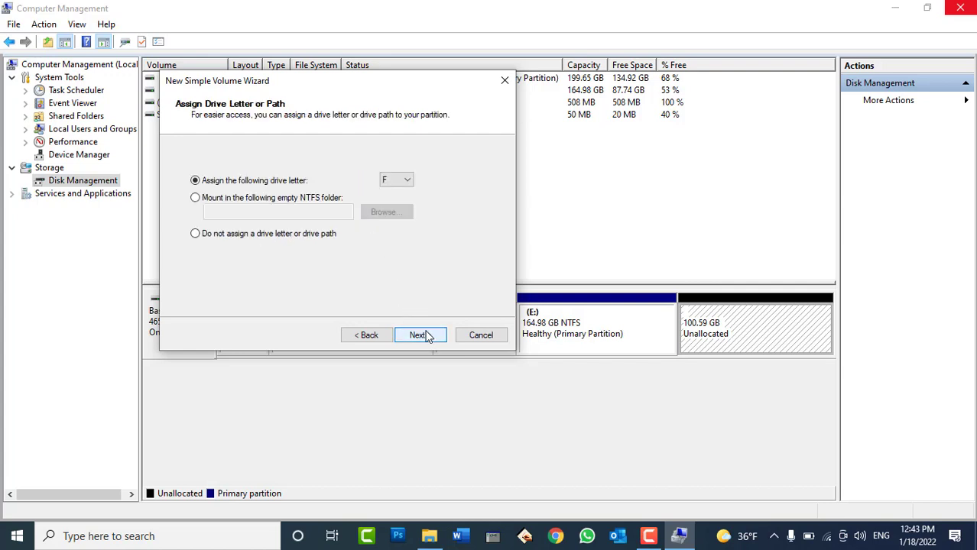
left_click(397, 181)
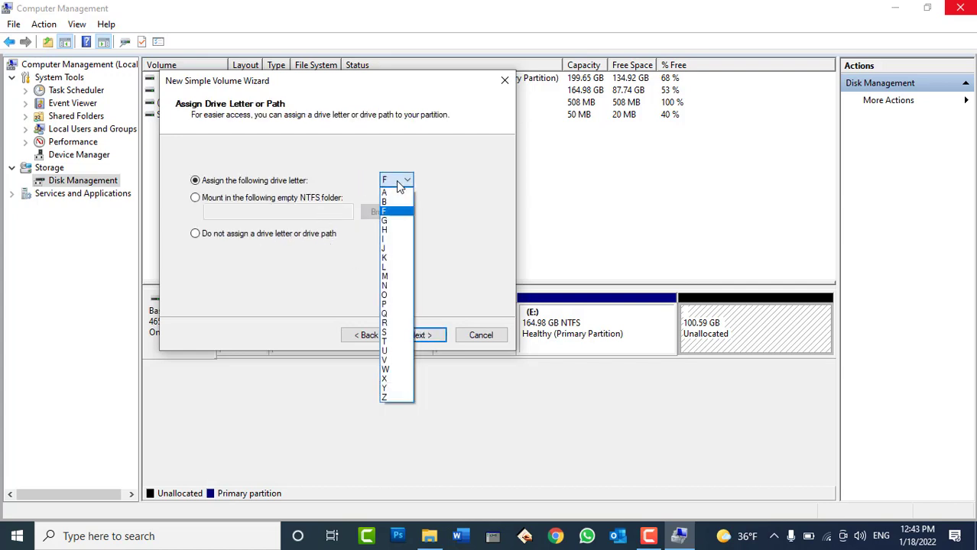
left_click(382, 132)
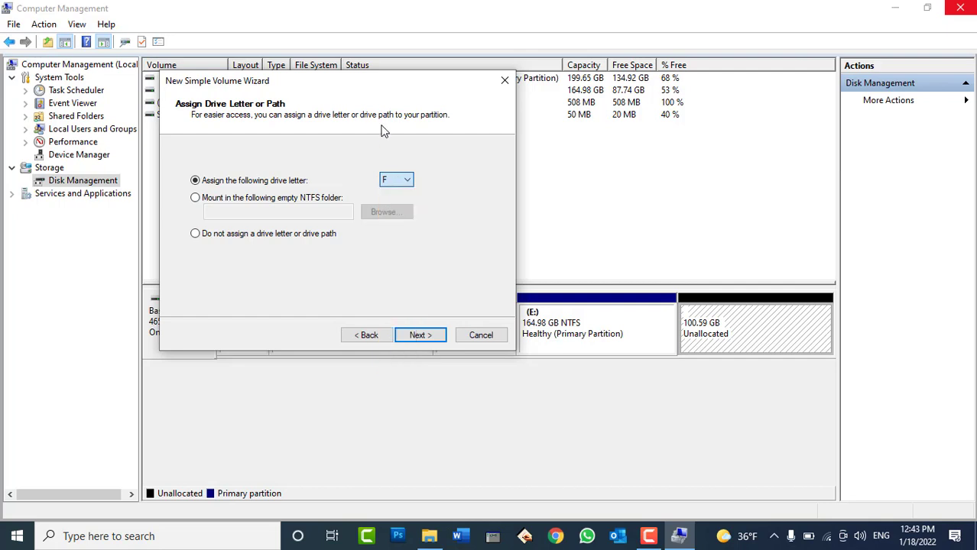
left_click(421, 335)
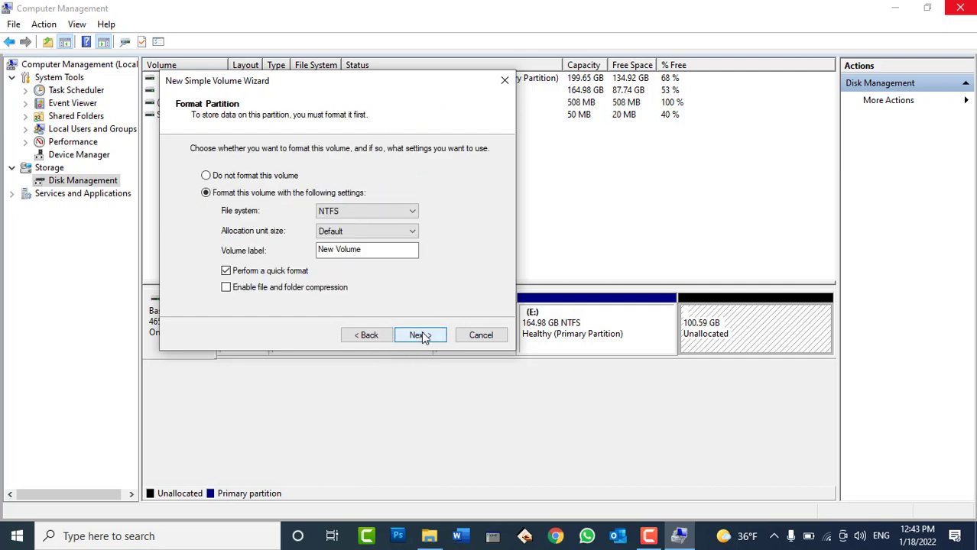
Format the volume as NTFS with the label 'Office Data' and finish the wizard
left_click(257, 176)
left_click(252, 194)
left_click(339, 216)
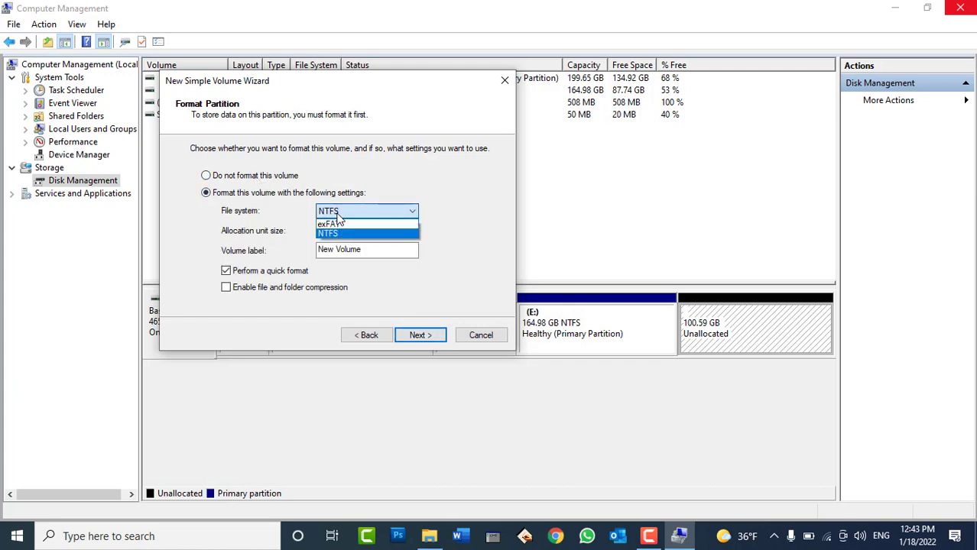
left_click(339, 214)
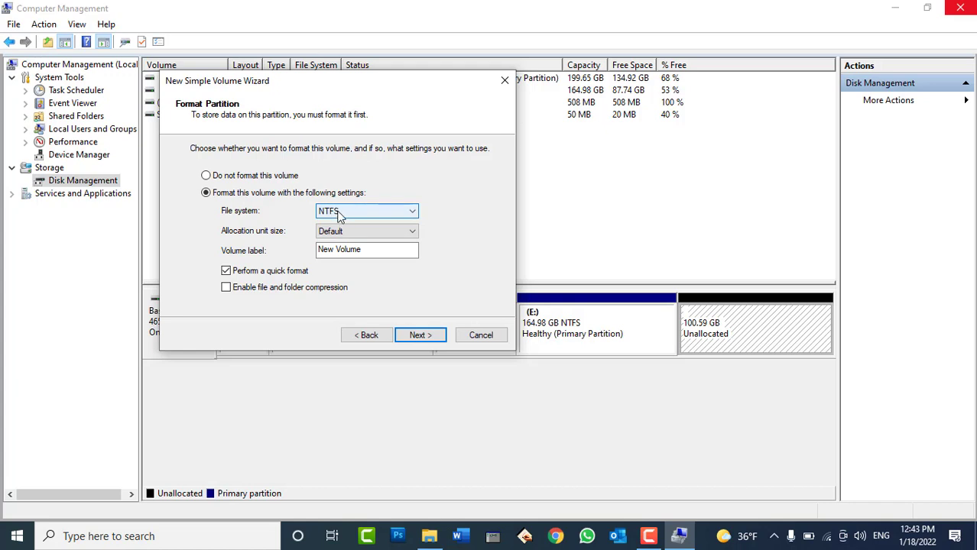
left_click_drag(374, 249, 286, 252)
type("O")
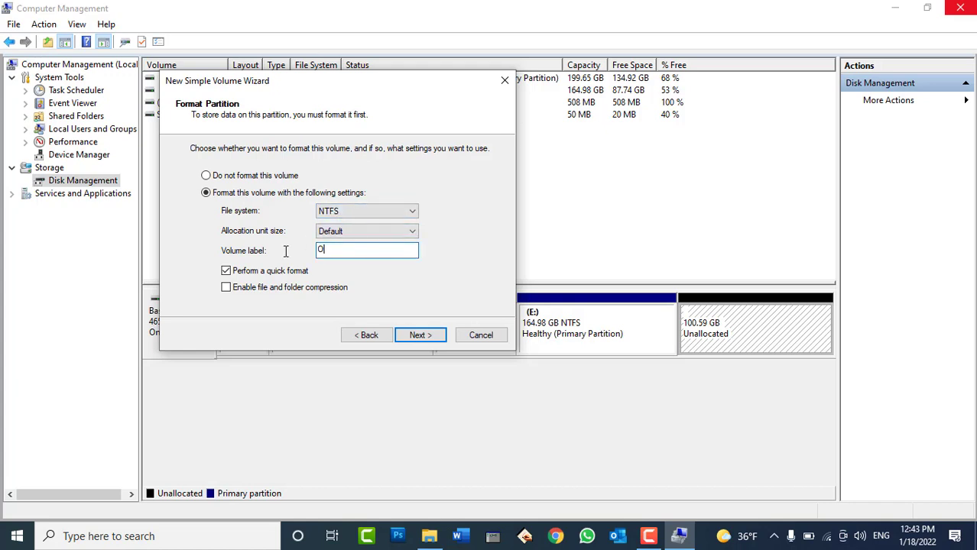
type("ffice Data")
left_click(420, 335)
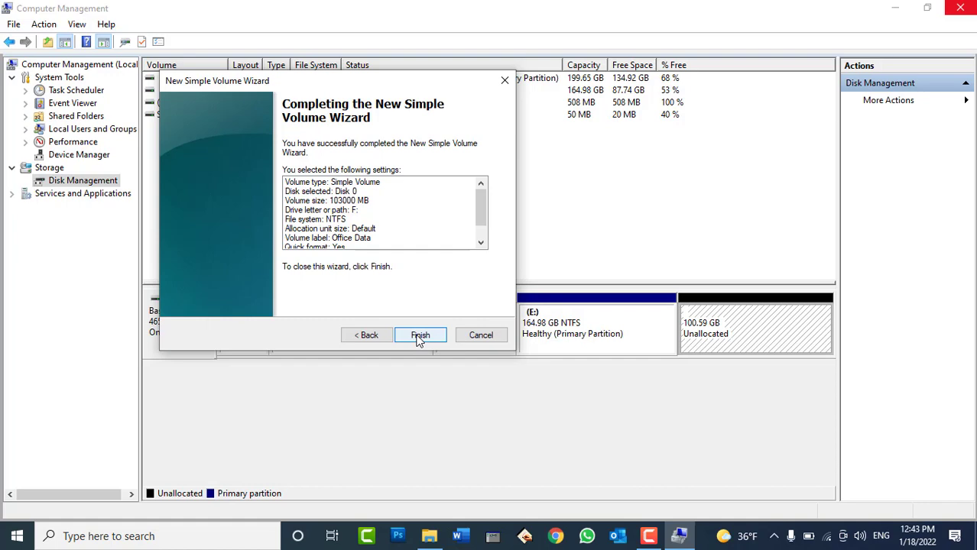
left_click(420, 336)
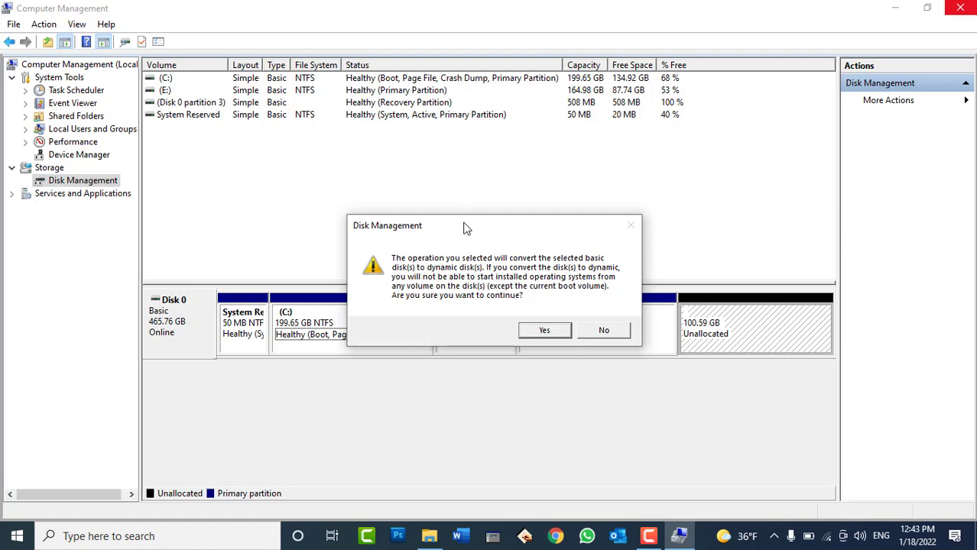
Answer No to converting Disk 0 to dynamic, then select the E: partition
left_click_drag(467, 228, 580, 155)
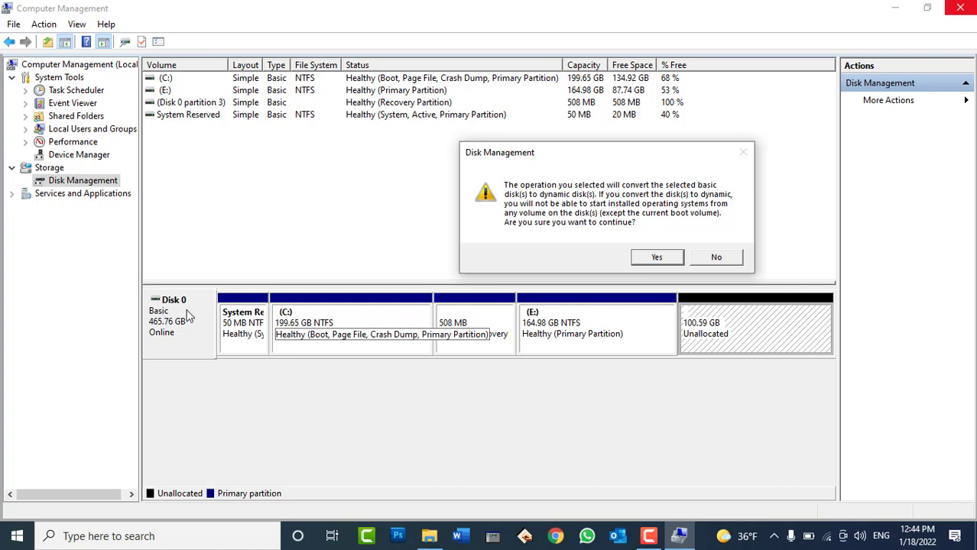
left_click(703, 258)
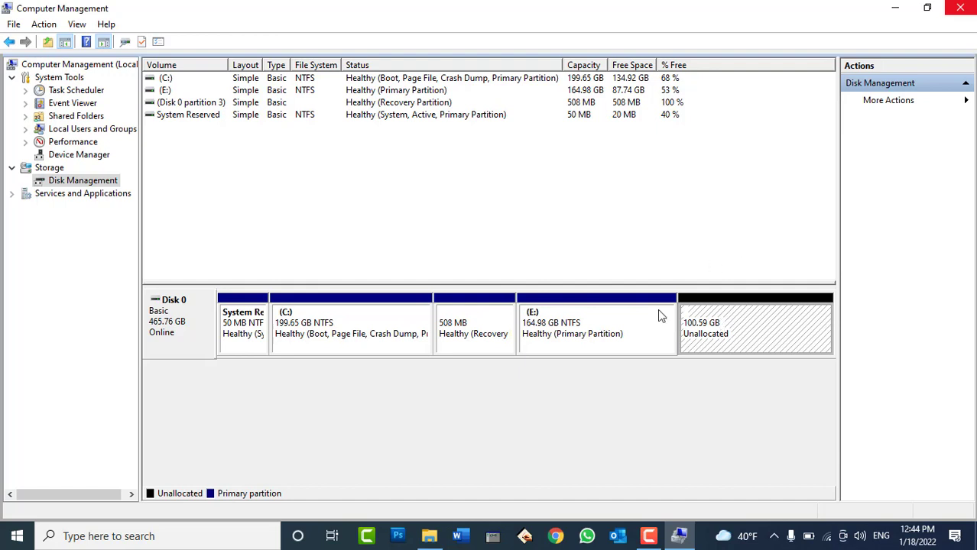
left_click(529, 335)
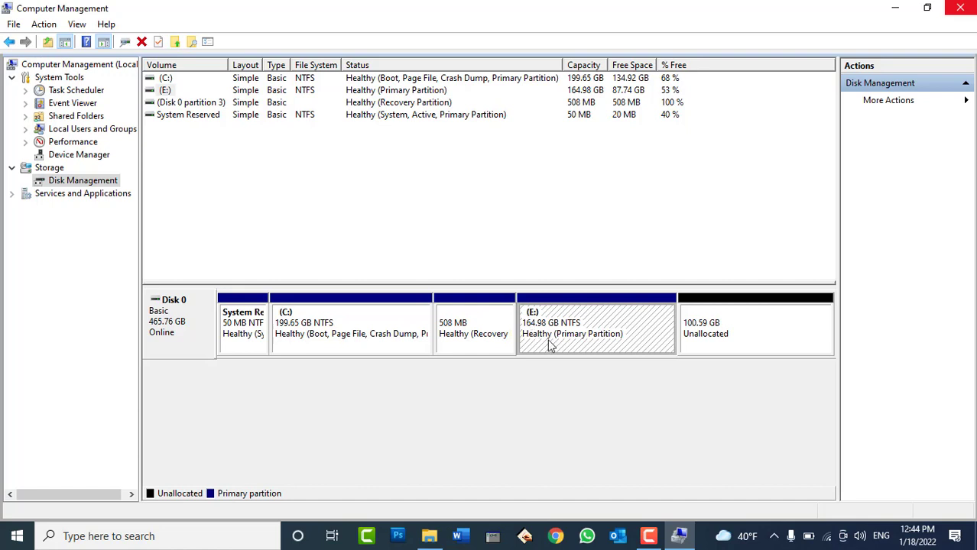
Extend E: using all 103000 MB of Disk 0's unallocated space
left_click(774, 347)
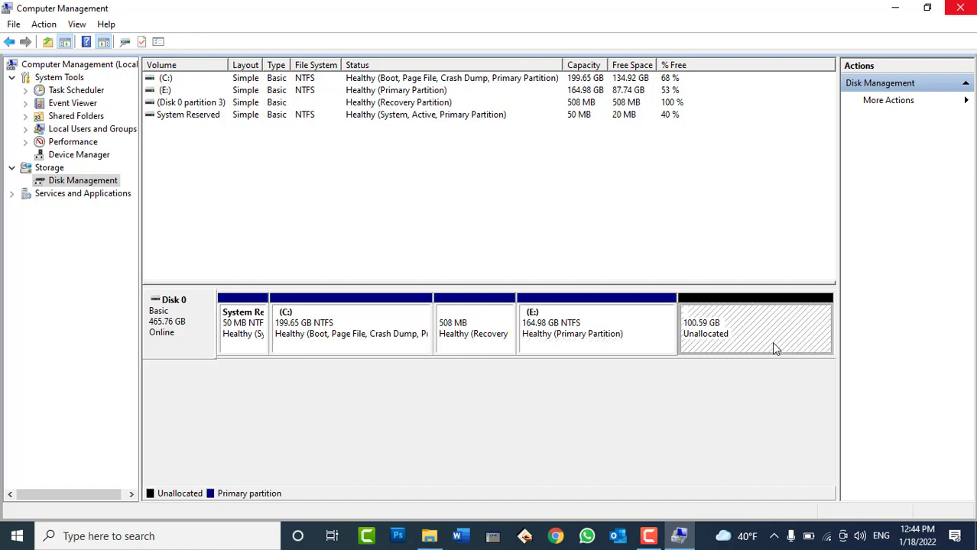
left_click(603, 330)
right_click(604, 330)
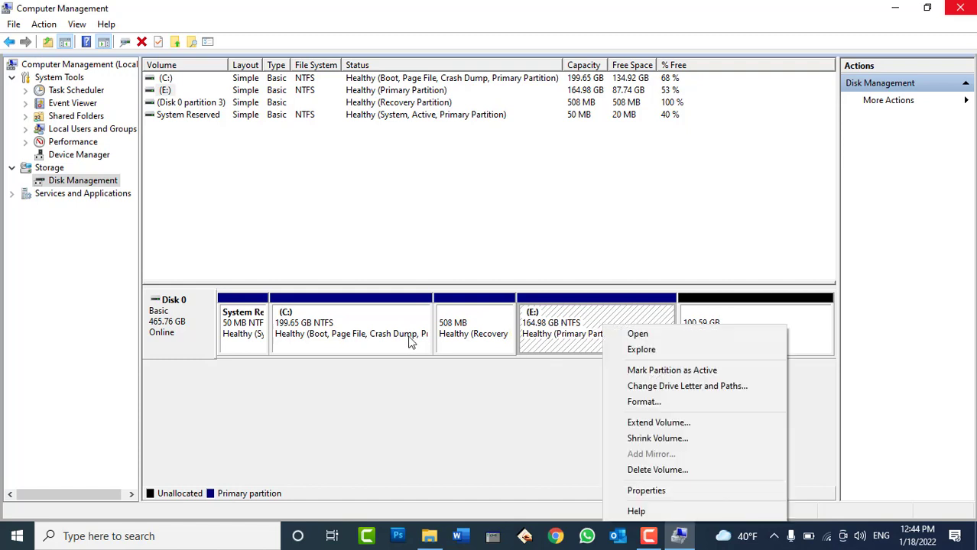
right_click(370, 333)
left_click(609, 321)
right_click(608, 321)
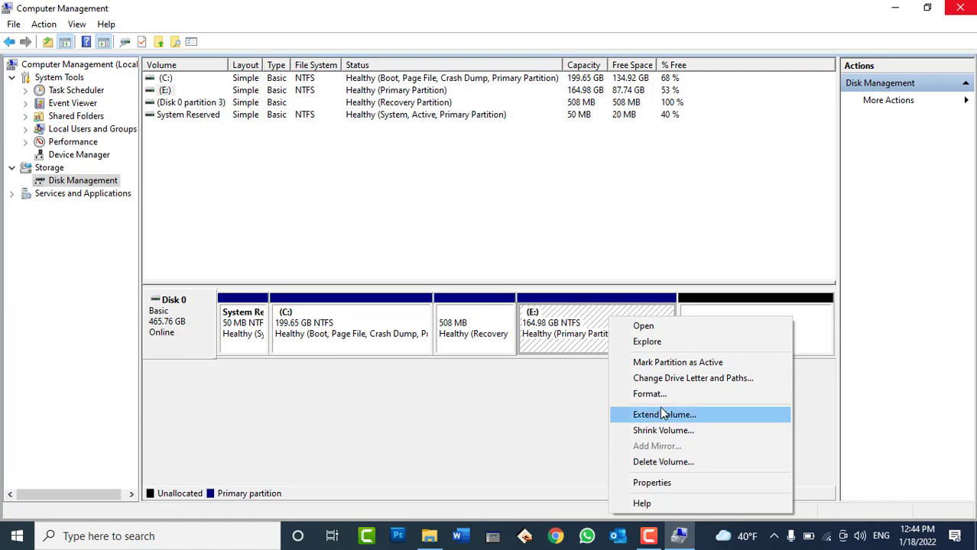
left_click(662, 414)
left_click(428, 348)
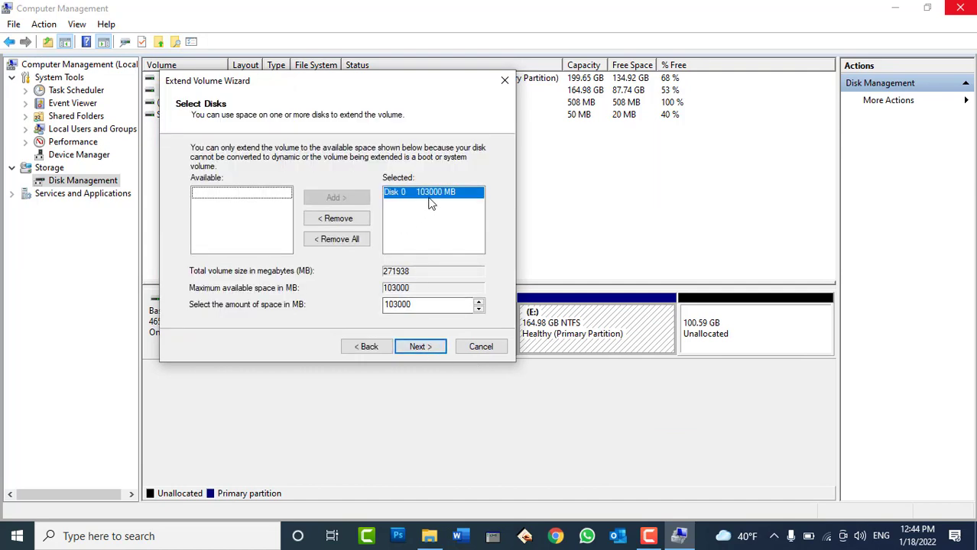
left_click(419, 348)
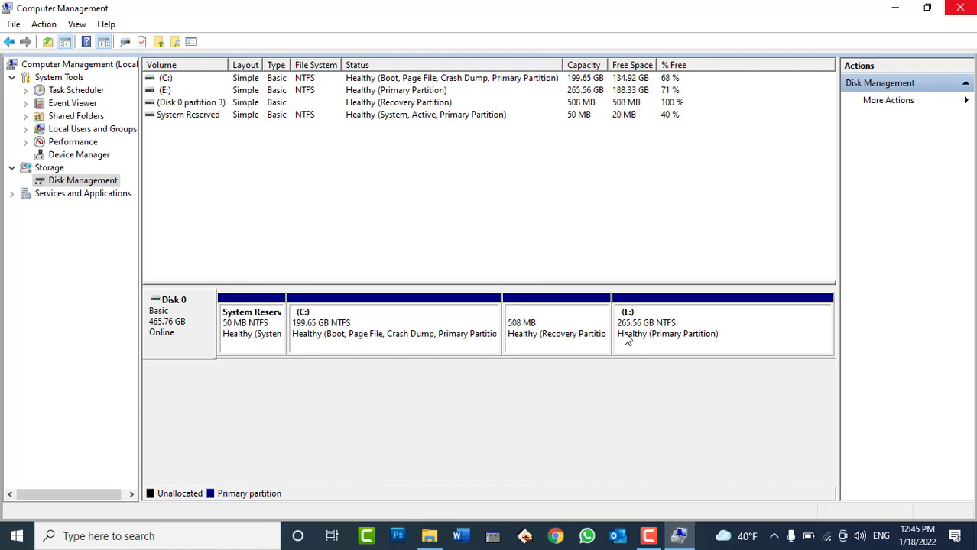
Check Local Disk (E:) in This PC, then bring Disk Management back to the front
left_click(681, 536)
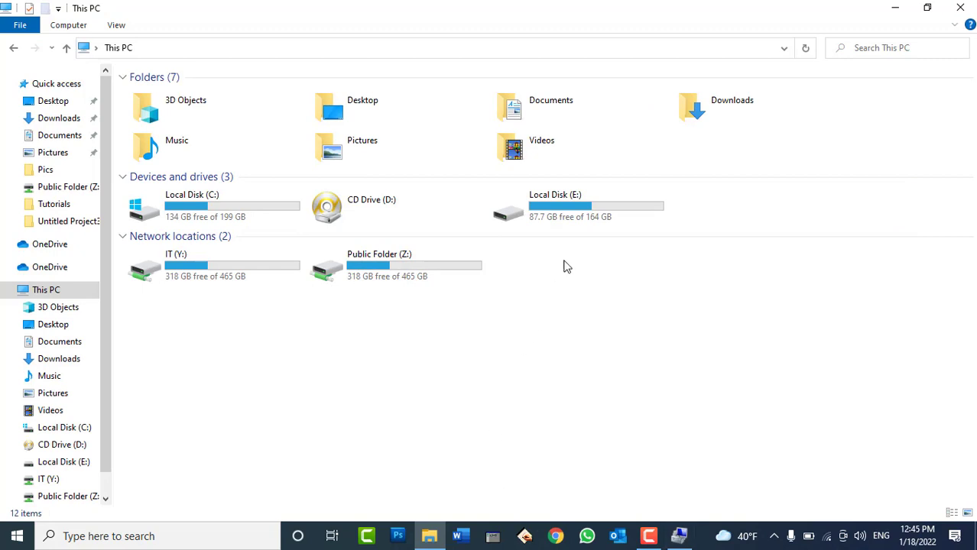
left_click(566, 204)
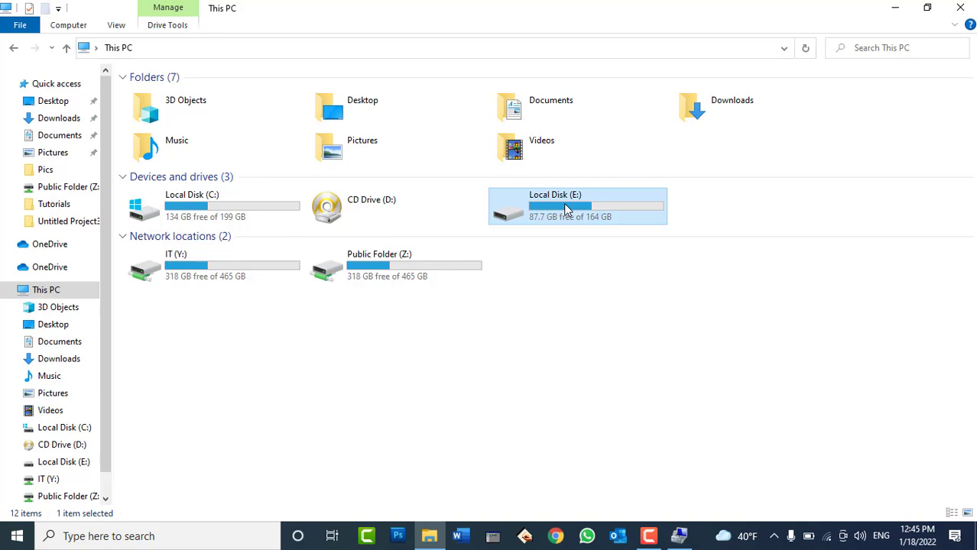
left_click(678, 536)
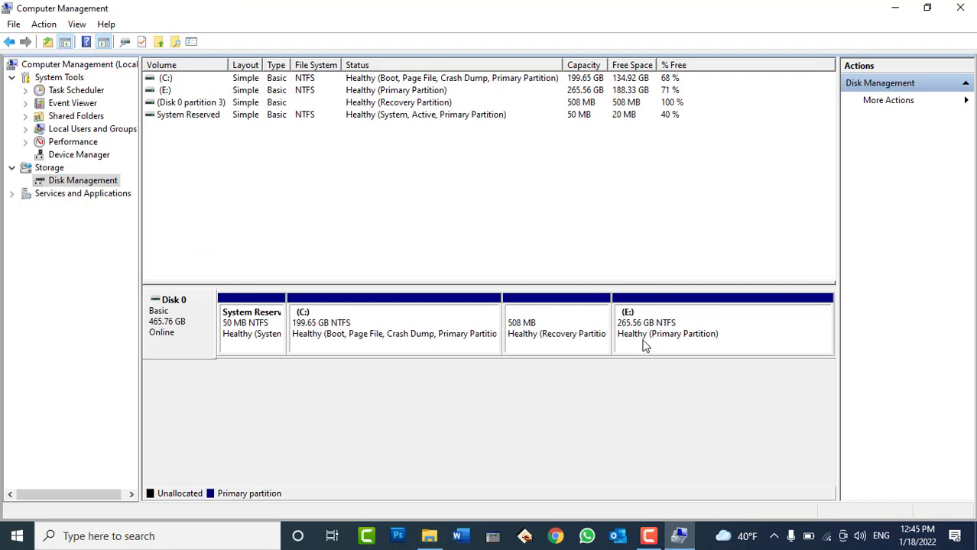
Remove drive letter E: from the 265.56 GB partition, confirming both prompts, then view This PC
right_click(648, 337)
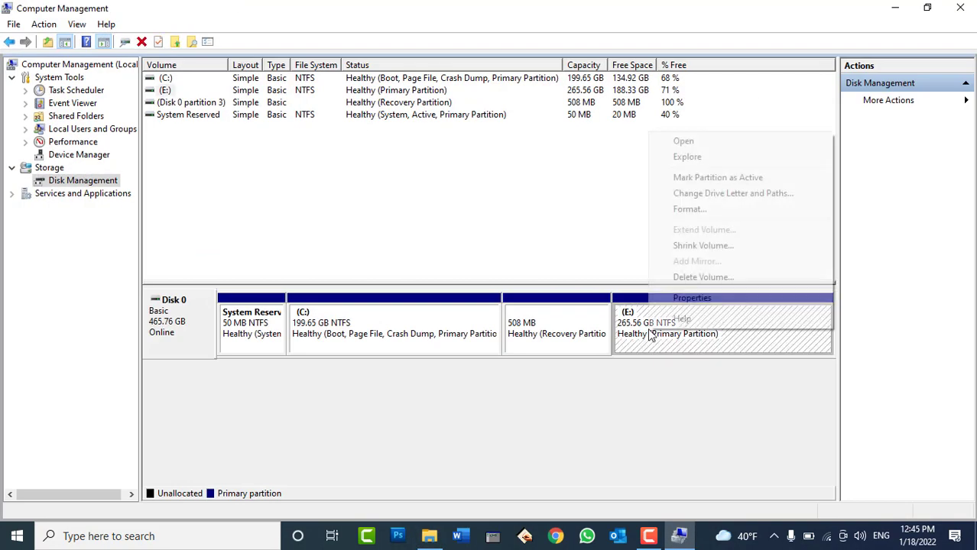
left_click(706, 196)
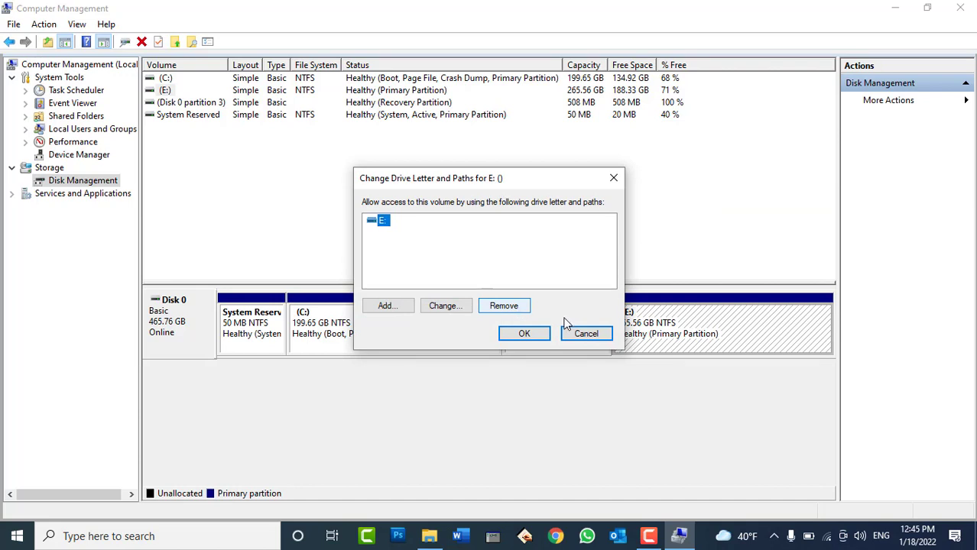
left_click(596, 334)
right_click(642, 336)
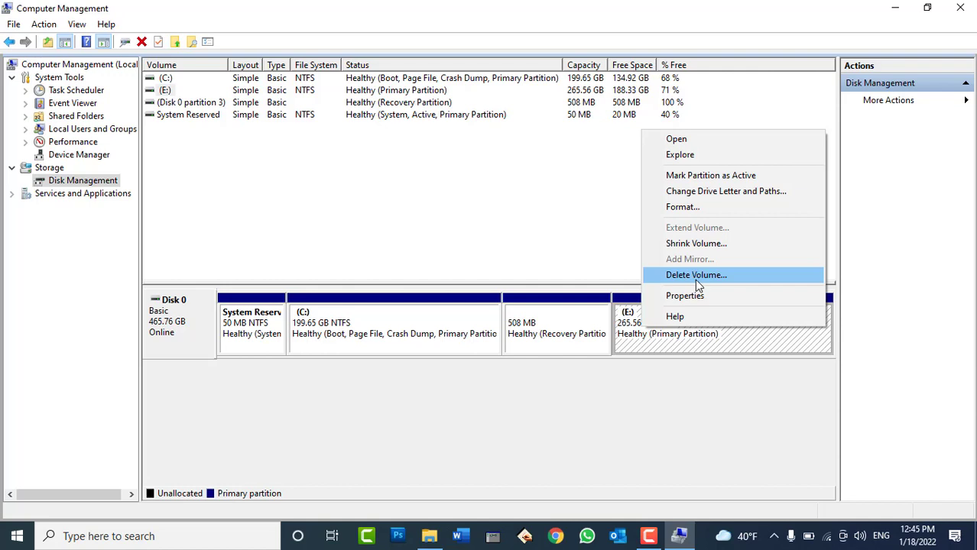
left_click(708, 197)
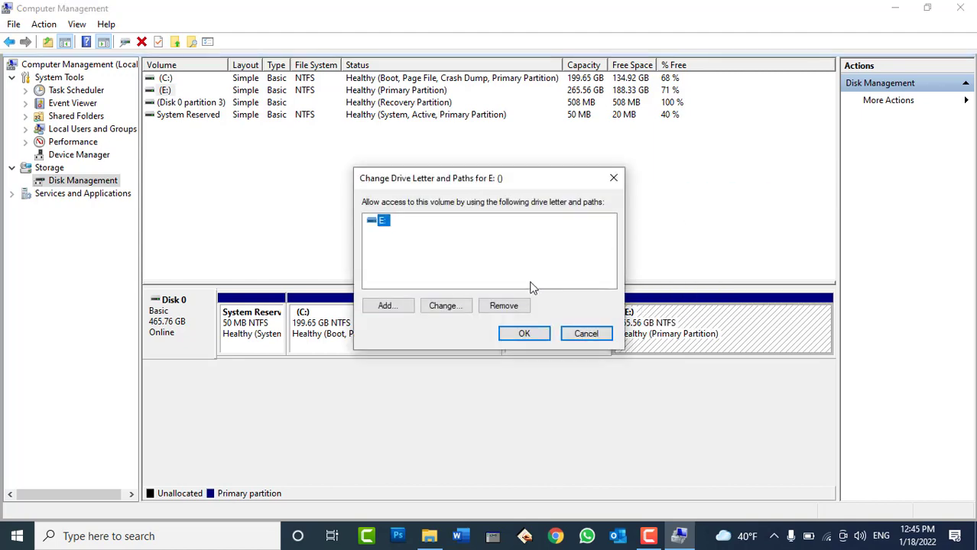
left_click(504, 305)
left_click(540, 319)
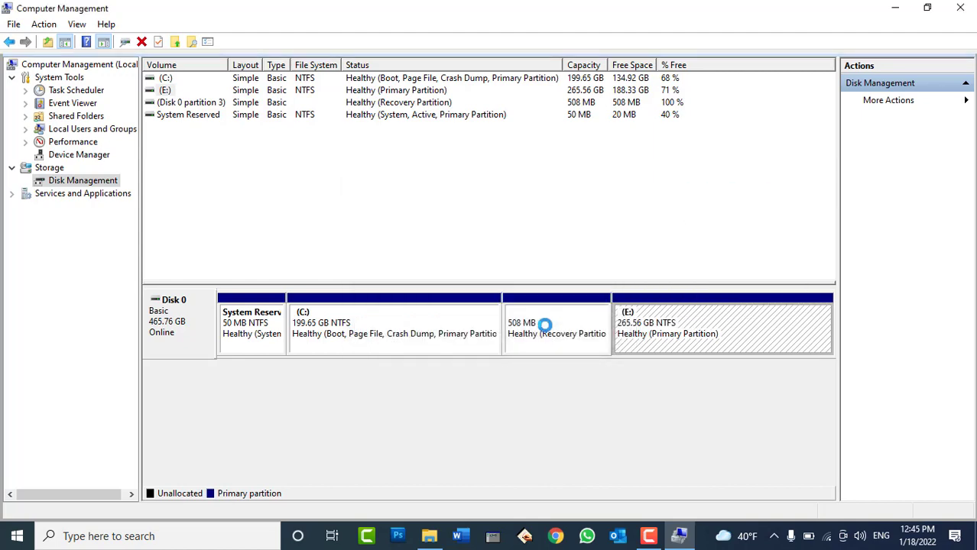
left_click(556, 341)
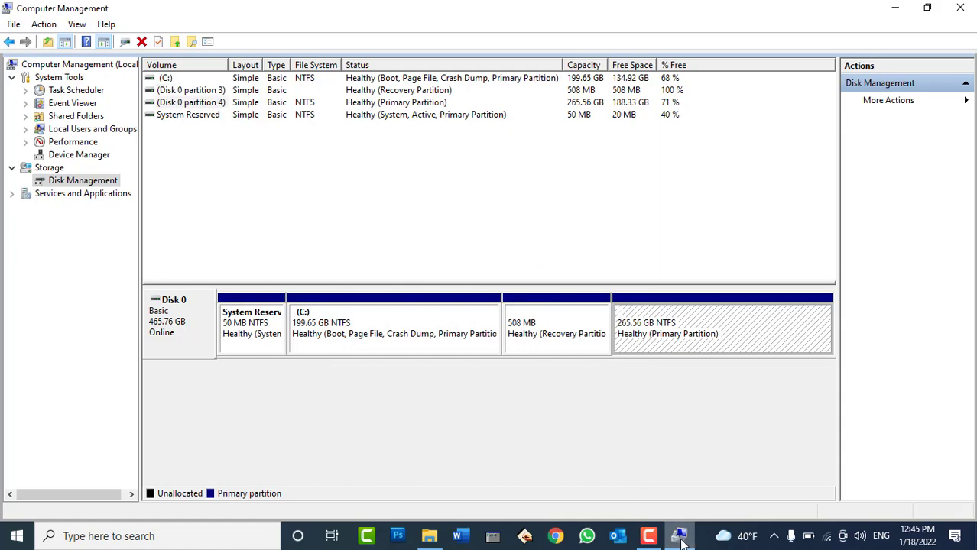
left_click(679, 536)
right_click(575, 343)
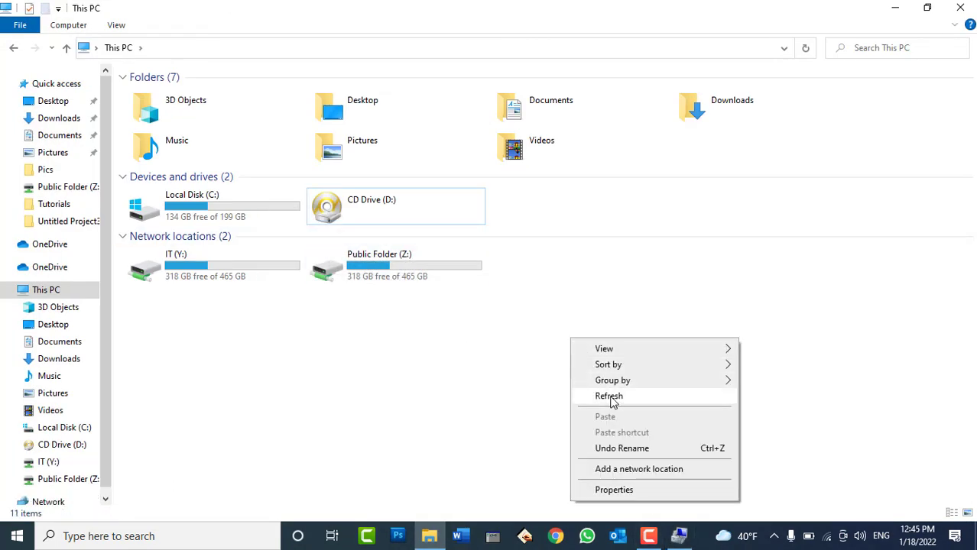
Confirm E: is gone from This PC and fails to open from Run, then return to Computer Management
left_click(610, 400)
left_click(295, 218)
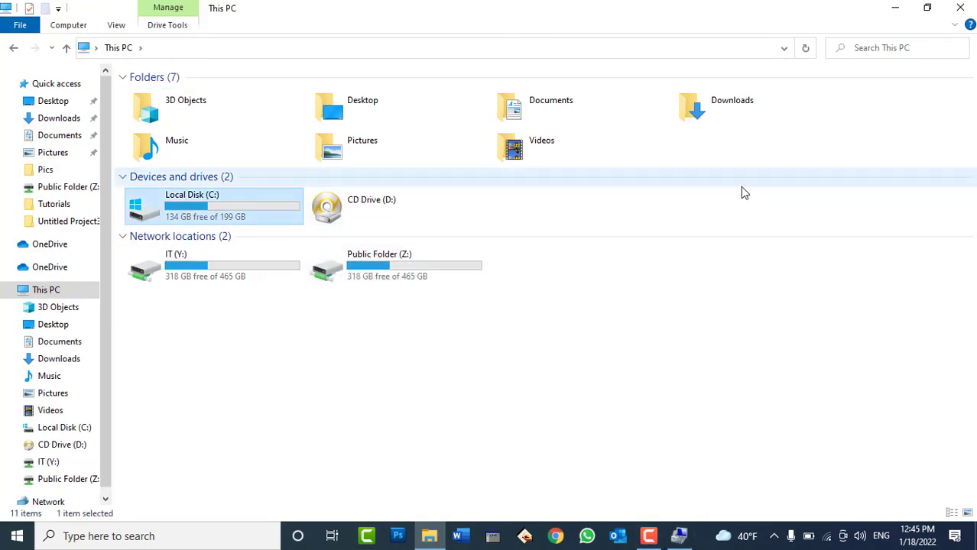
key("super+r")
type("E:")
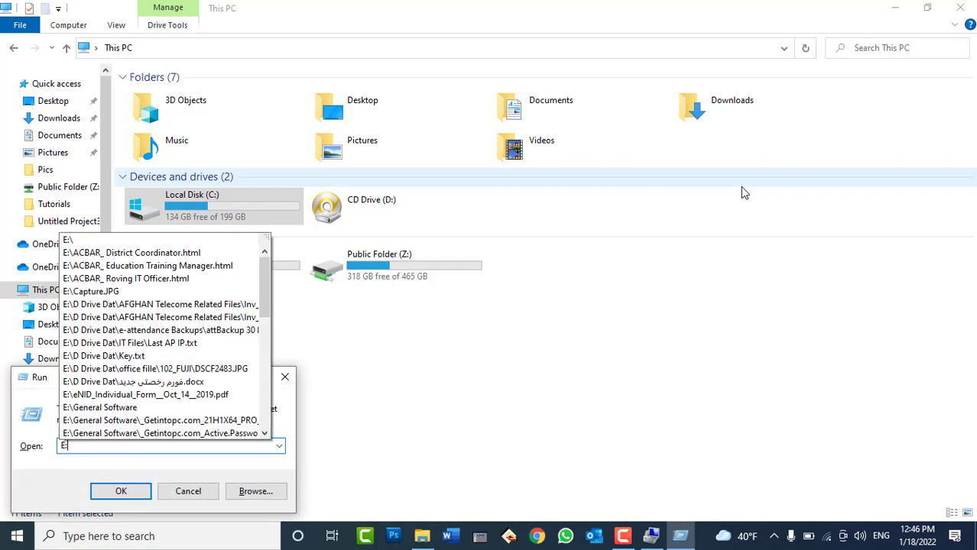
key("Return")
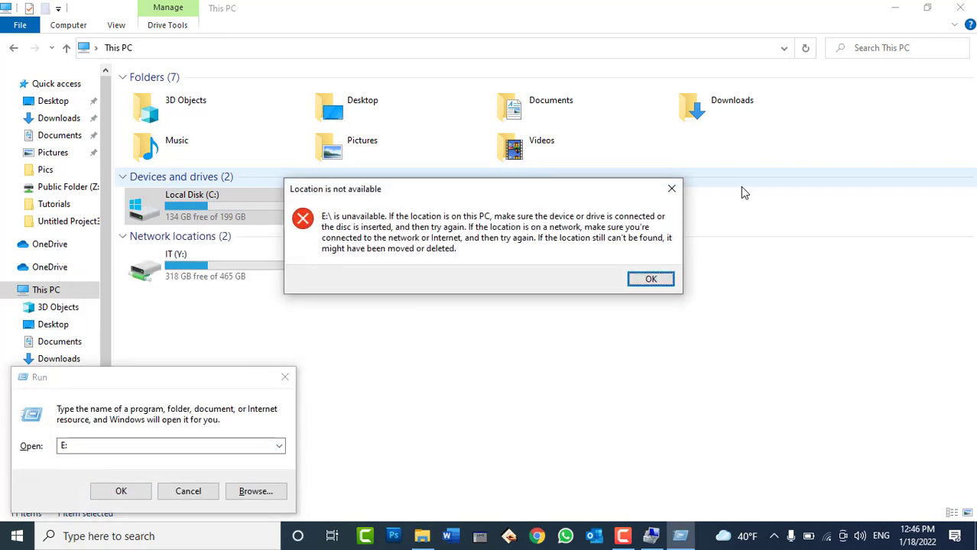
key("Return")
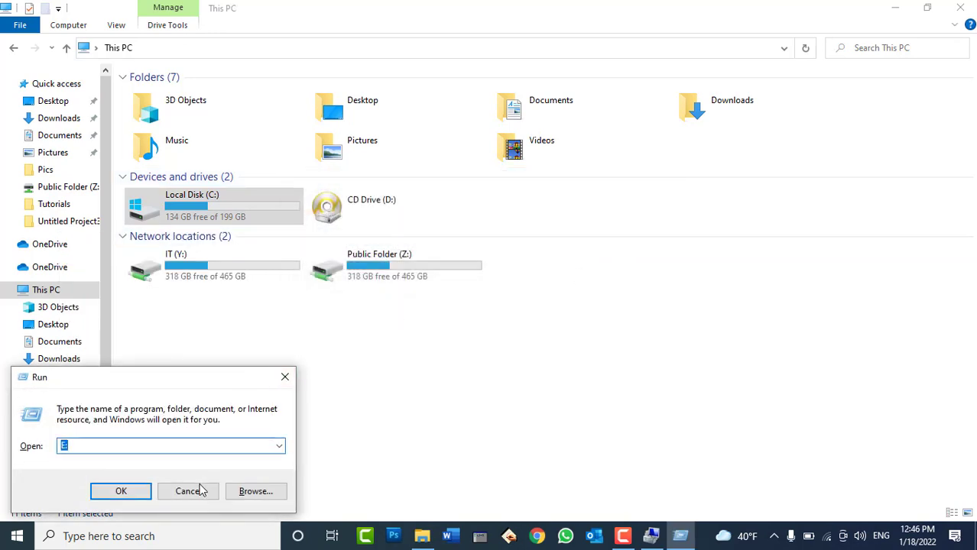
left_click(188, 491)
left_click(651, 536)
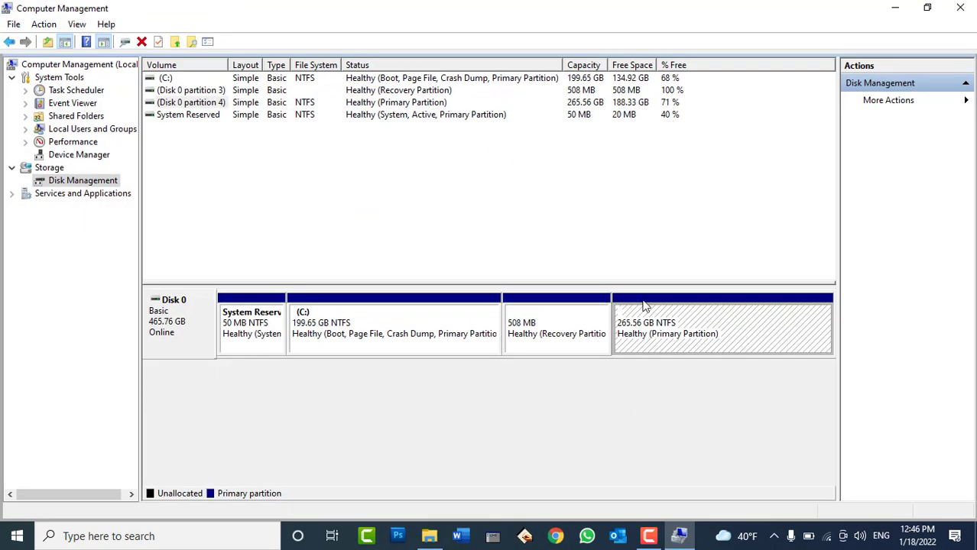
Add drive letter E: to the 265.56 GB partition through Change Drive Letter and Paths
right_click(695, 323)
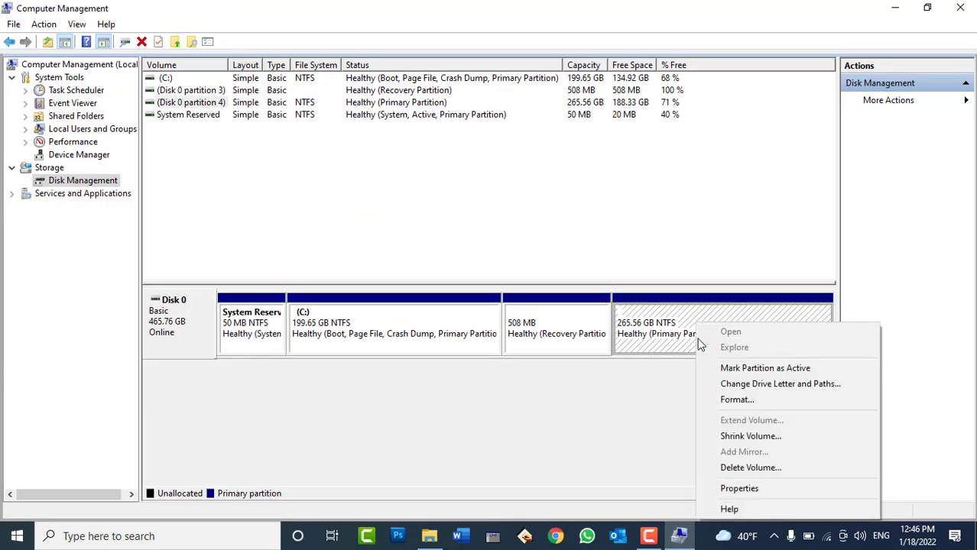
left_click(732, 386)
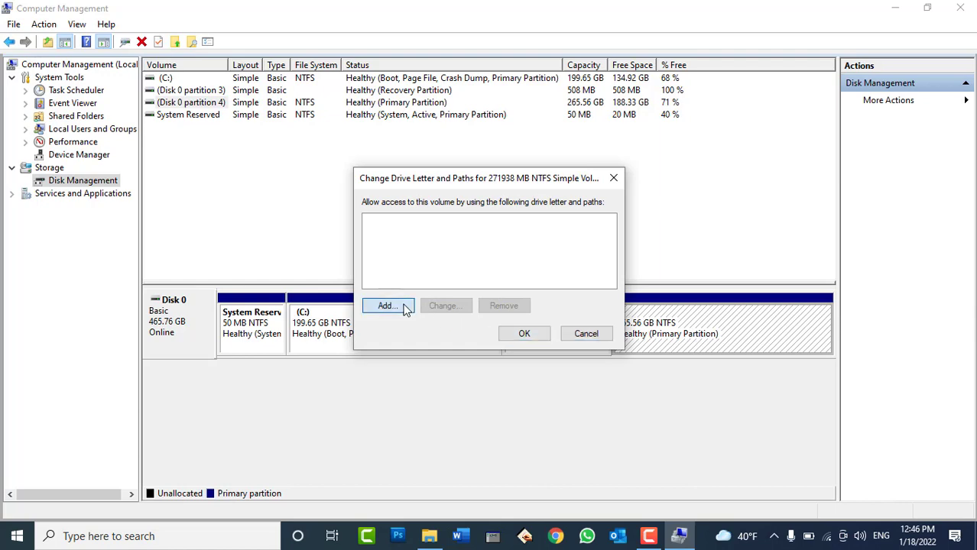
left_click(403, 306)
left_click(532, 308)
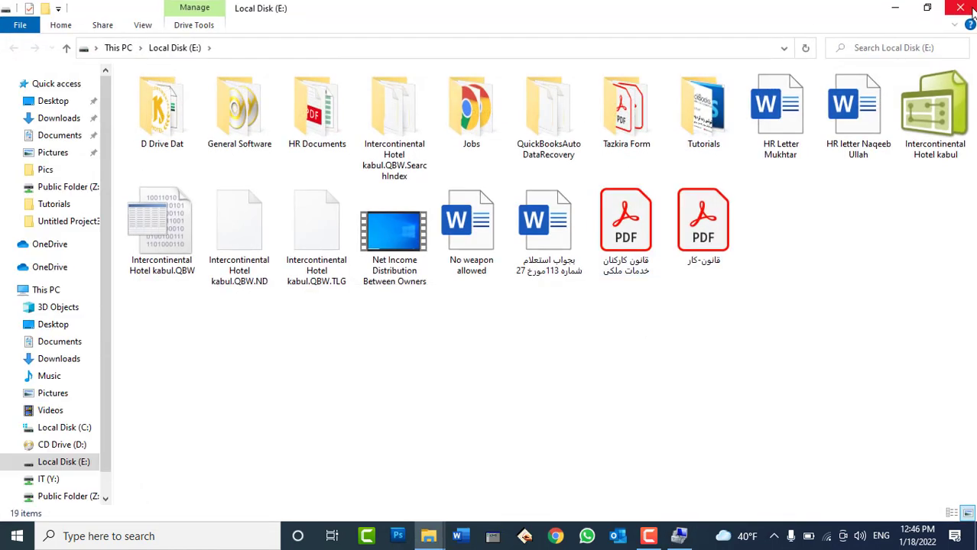
Check This PC lists Local Disk (E:) with 188 GB free of 265 GB, then close File Explorer
left_click(962, 7)
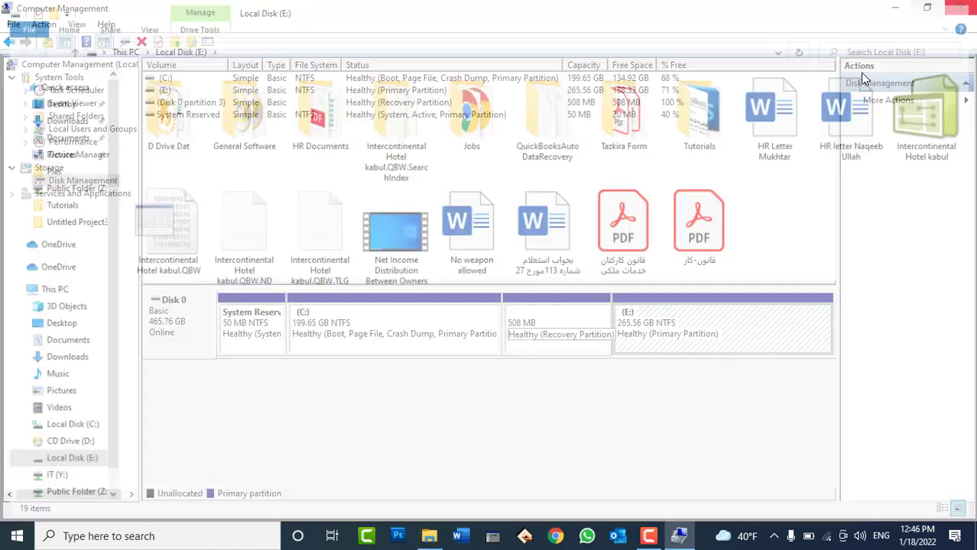
key("super+e")
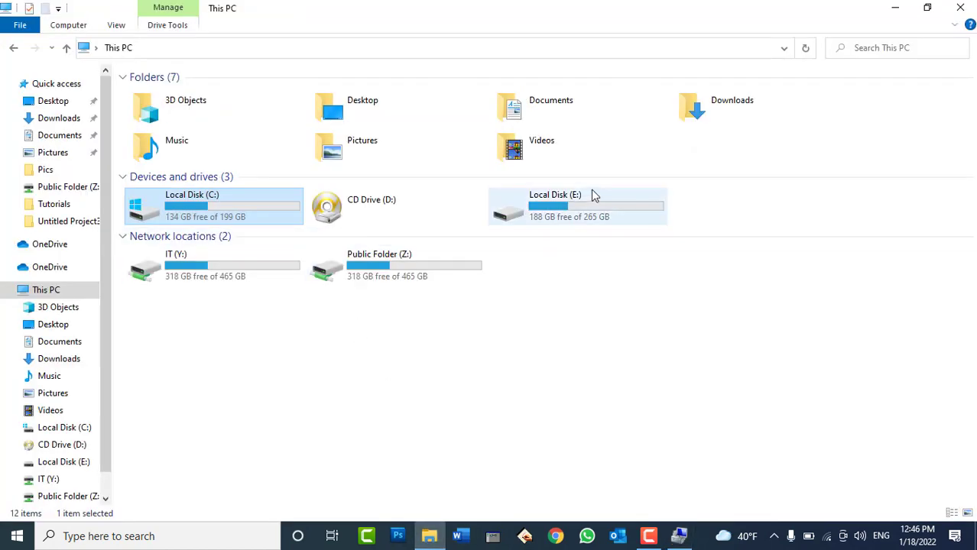
left_click(596, 208)
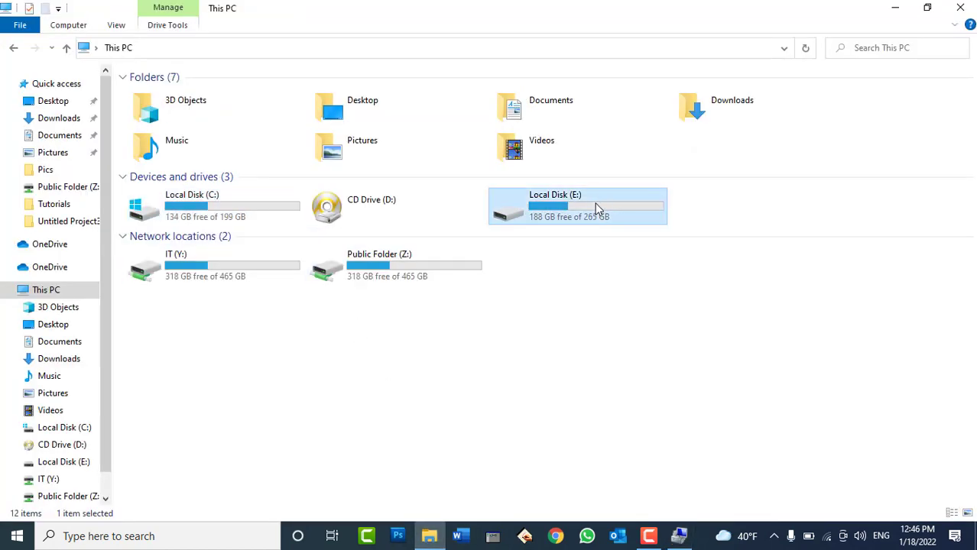
left_click(960, 7)
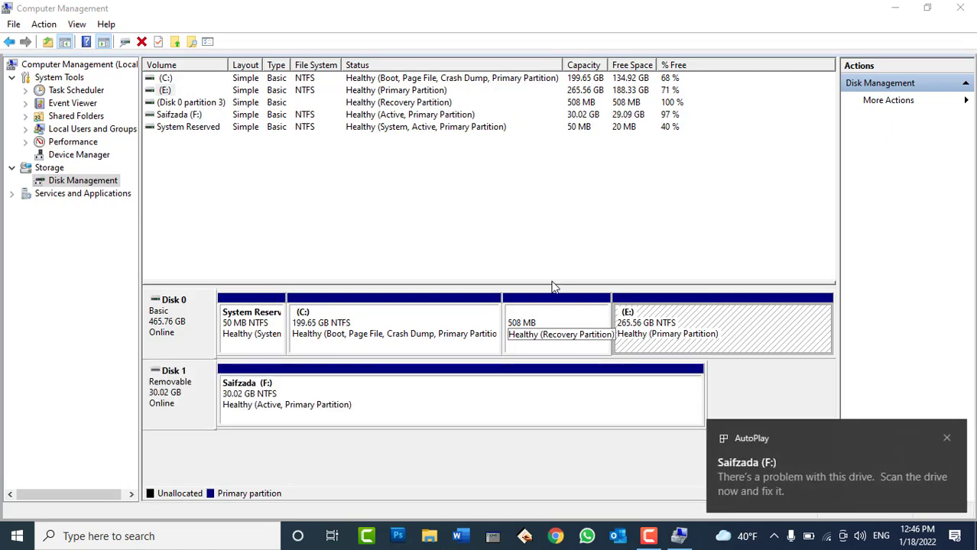
Start formatting USB drive F: and accept the active-partition warning
right_click(268, 401)
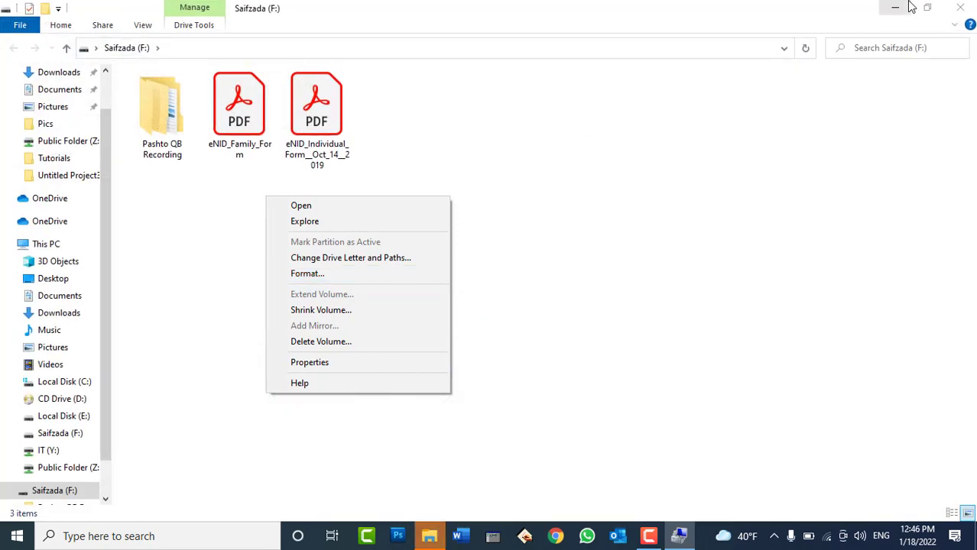
left_click(909, 7)
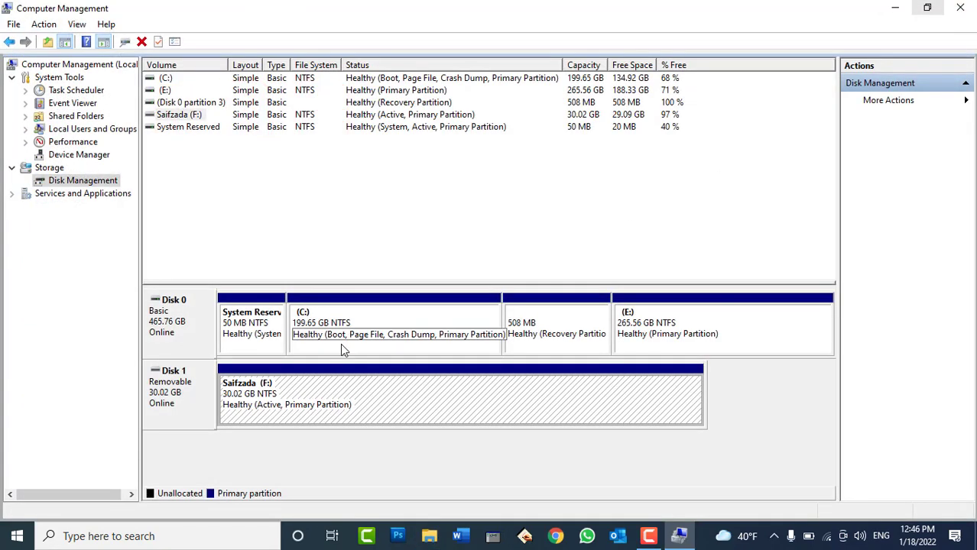
right_click(316, 388)
left_click(364, 265)
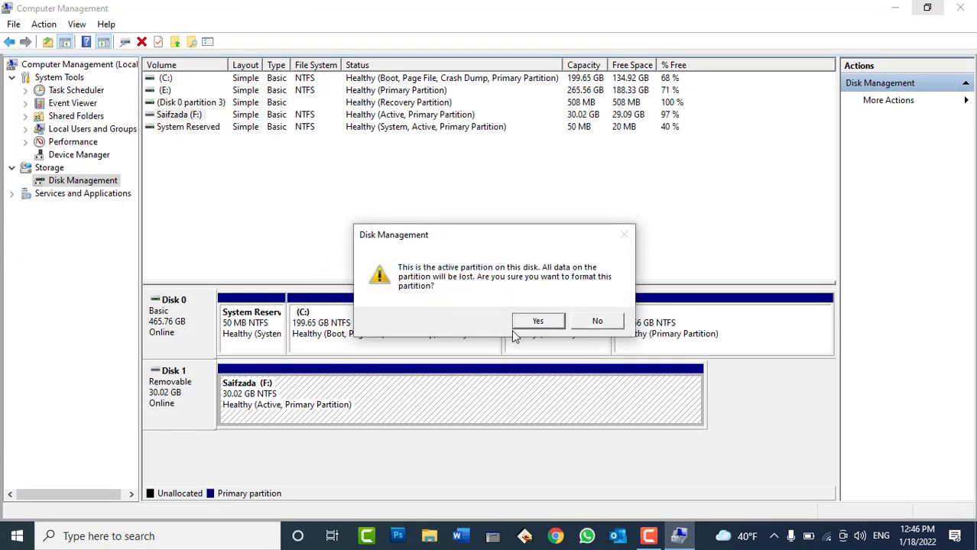
left_click(538, 324)
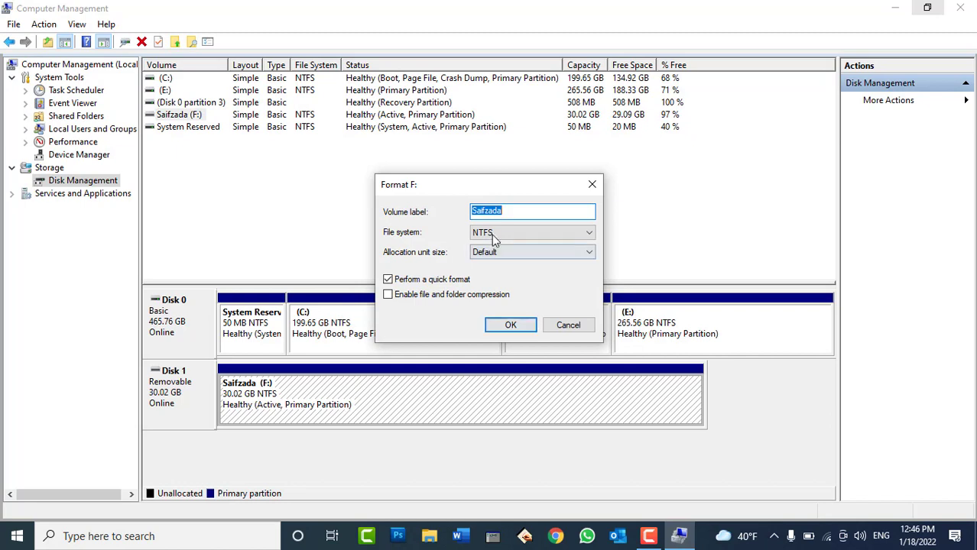
Quick-format F: as NTFS with default allocation size, confirming the data-erase warning
left_click(419, 283)
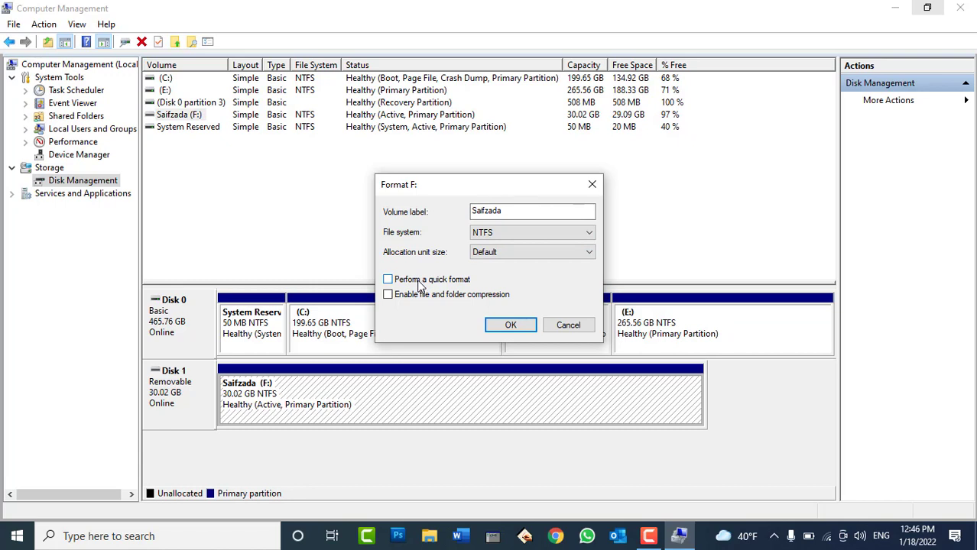
left_click(420, 285)
left_click_drag(527, 212, 456, 221)
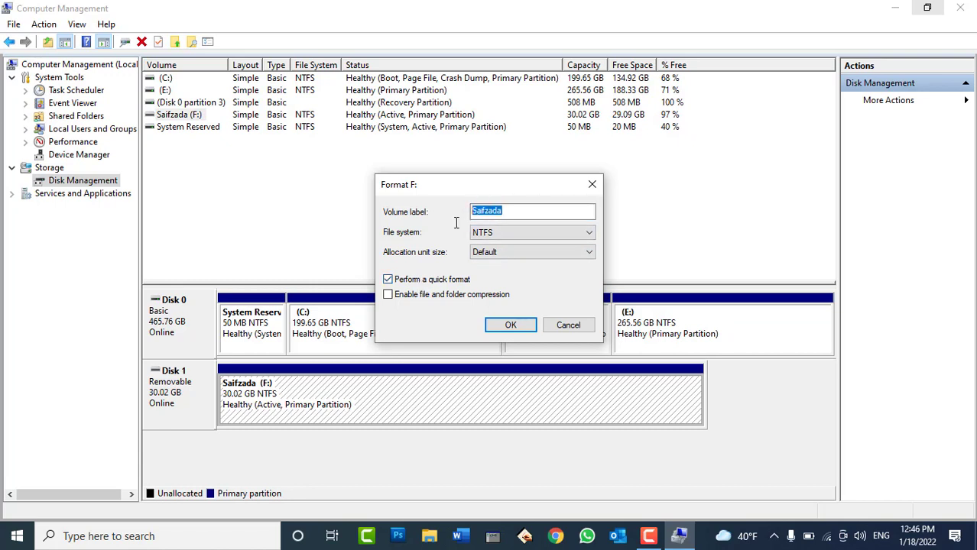
left_click(498, 233)
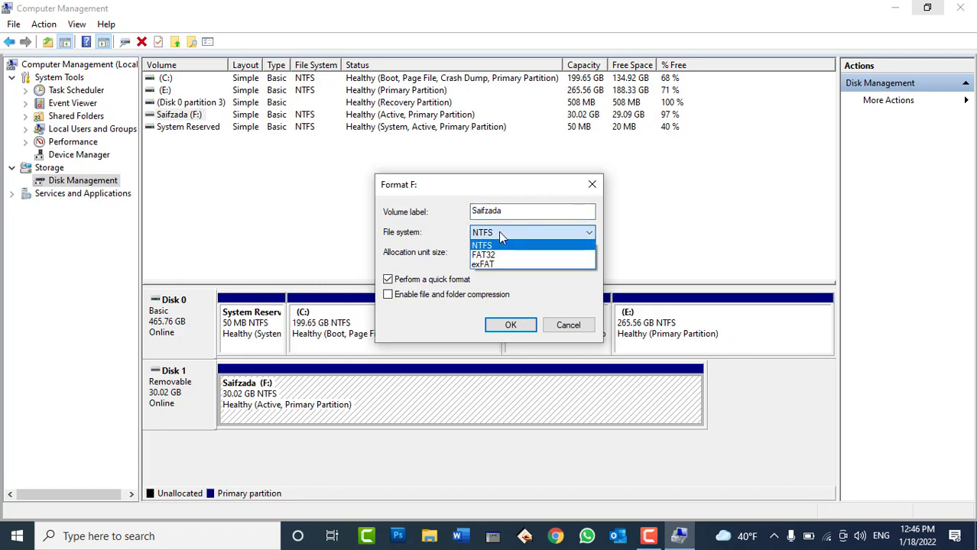
left_click(499, 234)
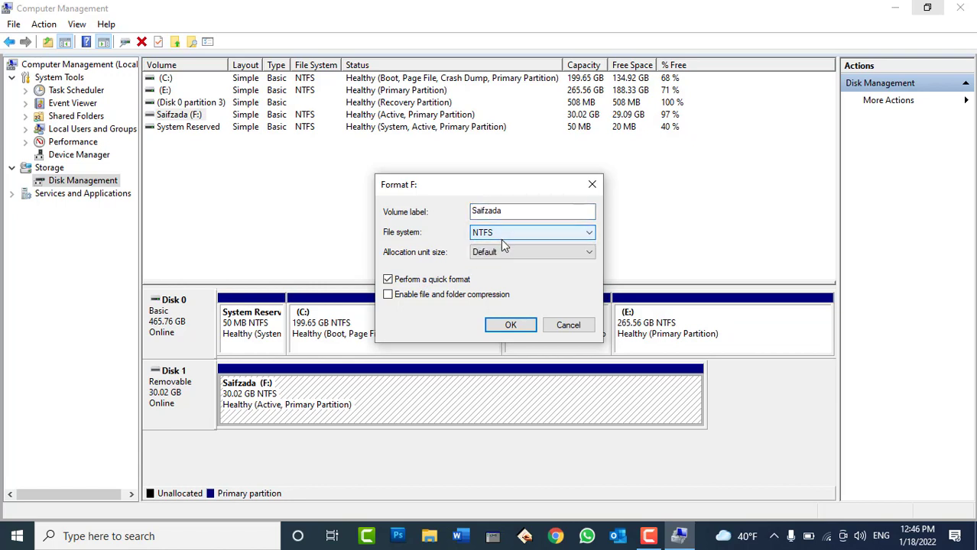
left_click(512, 326)
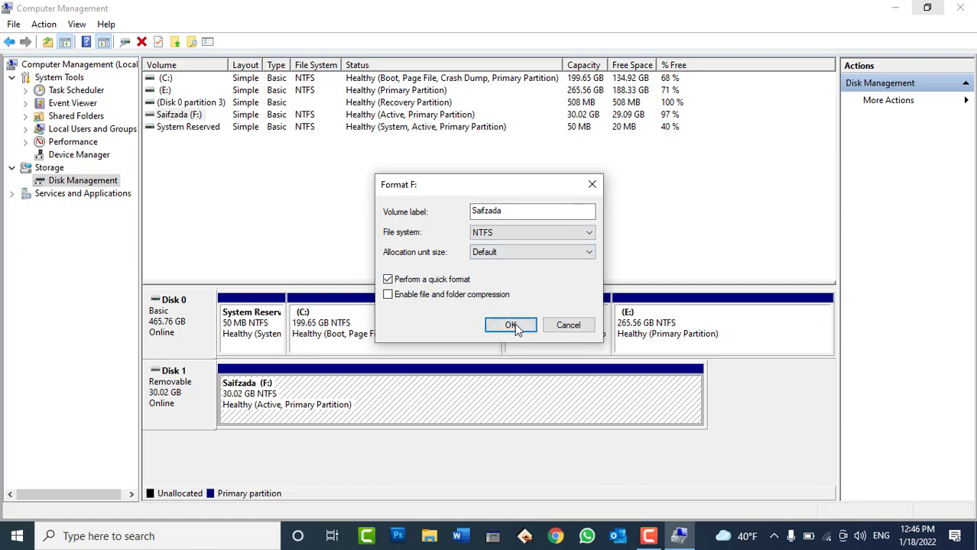
left_click(538, 323)
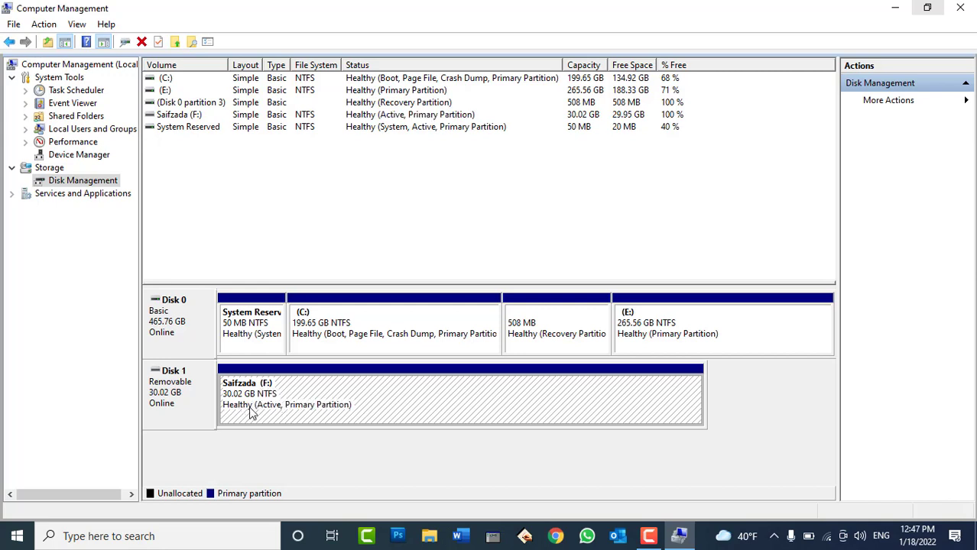
left_click(429, 536)
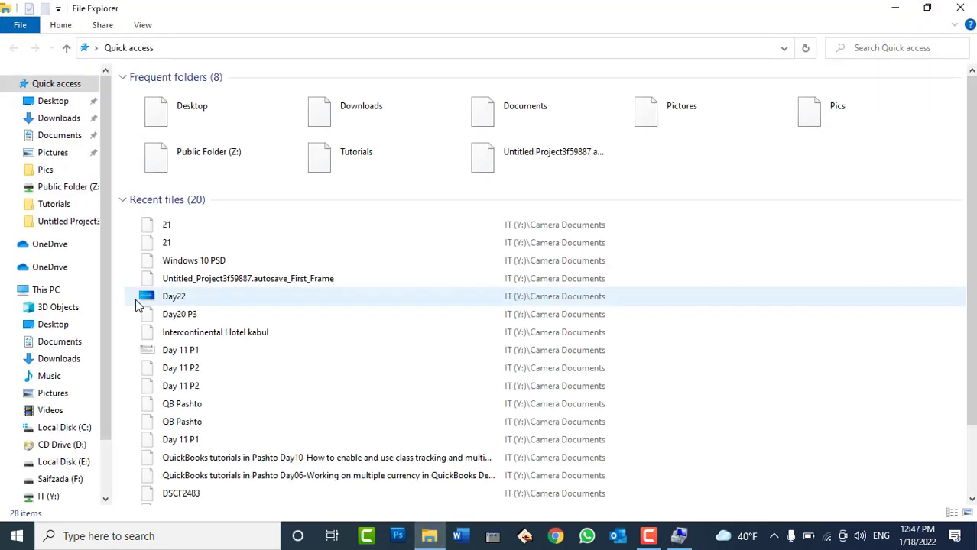
Open drive F: from This PC to confirm it is empty with 29.9 GB free of 30.0 GB
left_click(46, 290)
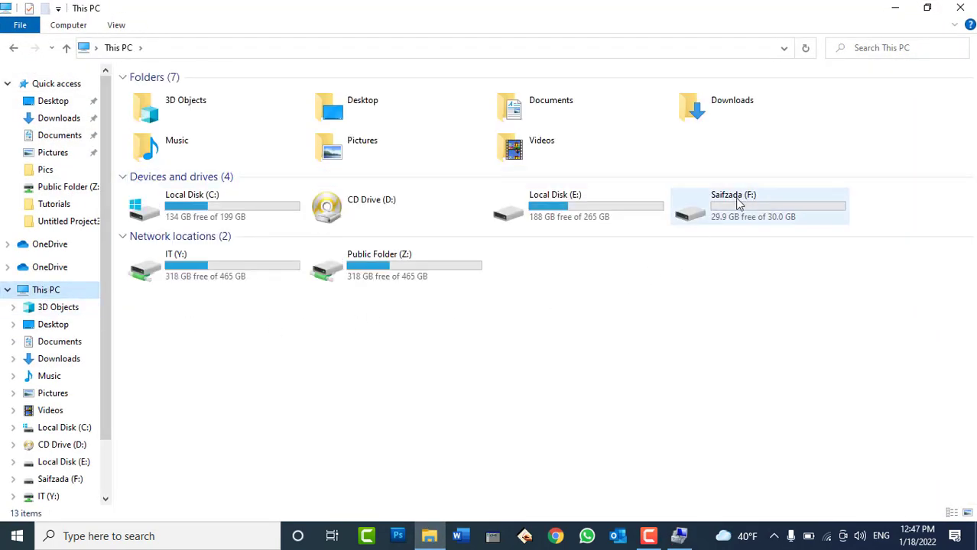
double_click(738, 207)
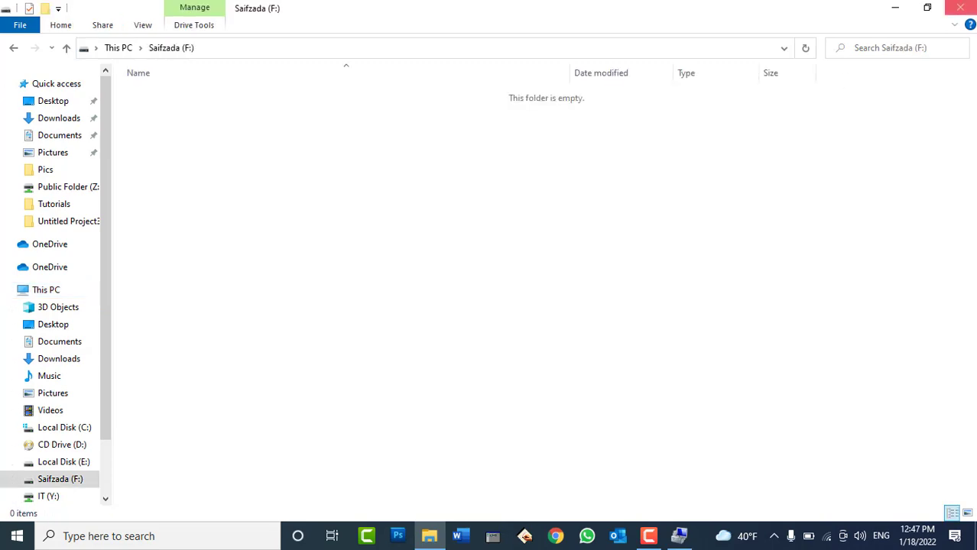
left_click(960, 8)
right_click(325, 413)
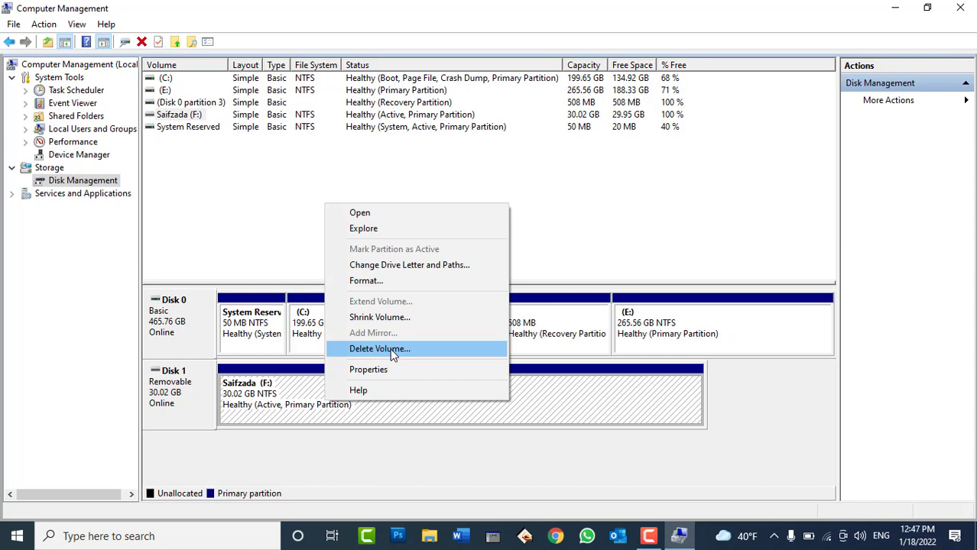
left_click(399, 459)
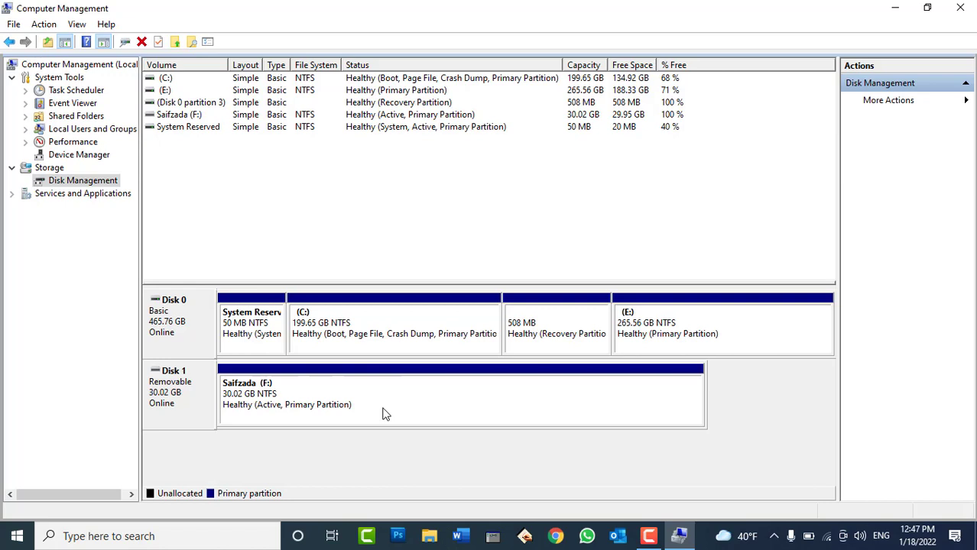
right_click(672, 325)
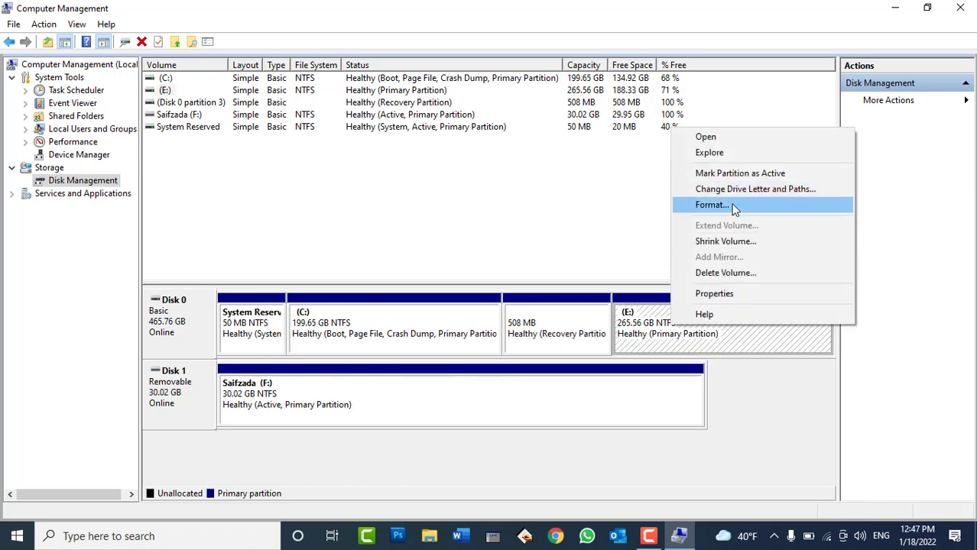
left_click(520, 224)
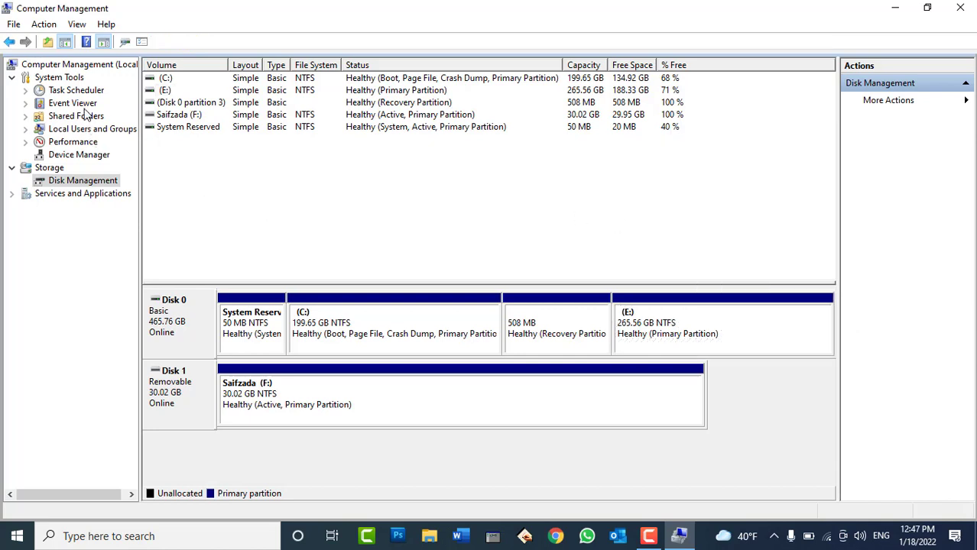
Open Services under Services and Applications and select Windows Update in the list
left_click(68, 194)
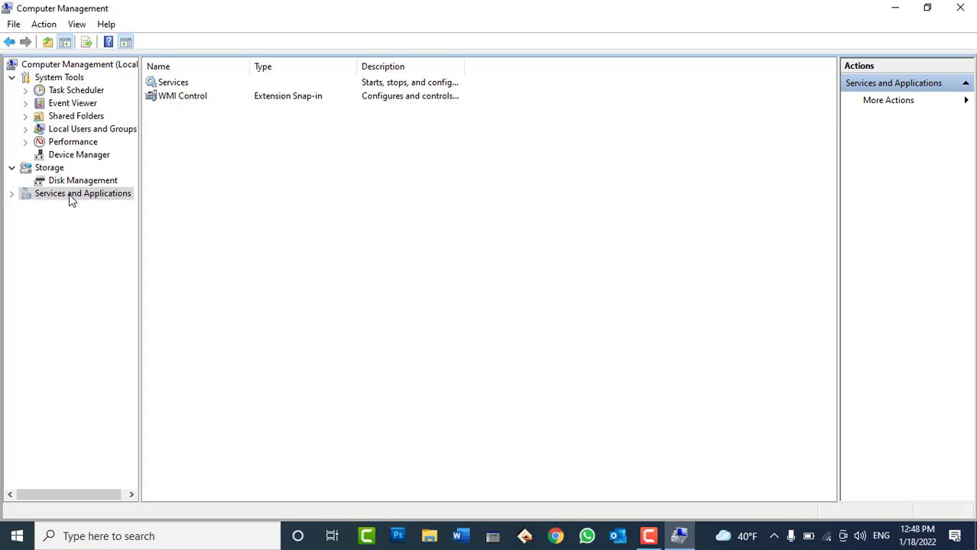
left_click(12, 194)
left_click(62, 207)
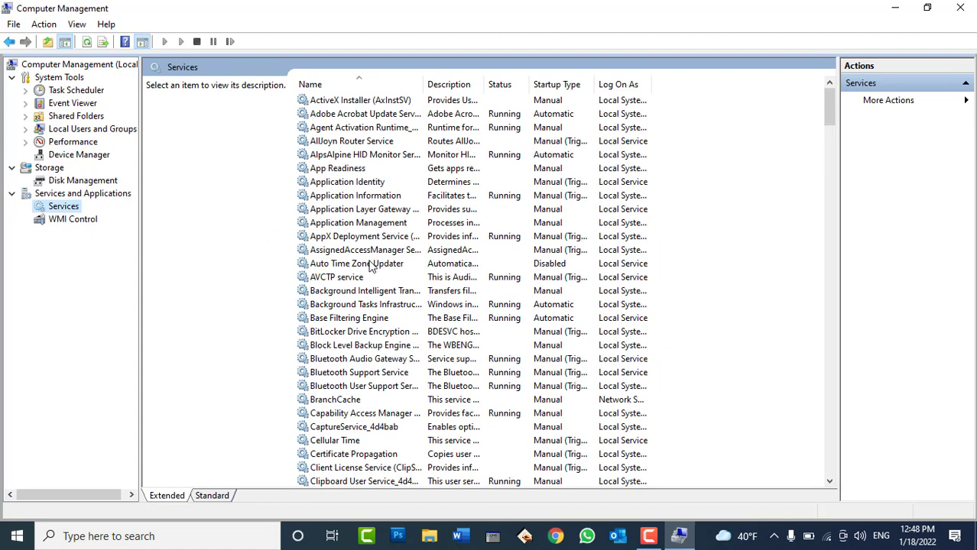
left_click(367, 264)
key("w")
key("Down")
key("Down")
key("Down")
key("Down")
key("Down")
key("Down")
key("Down")
key("Down")
key("Down")
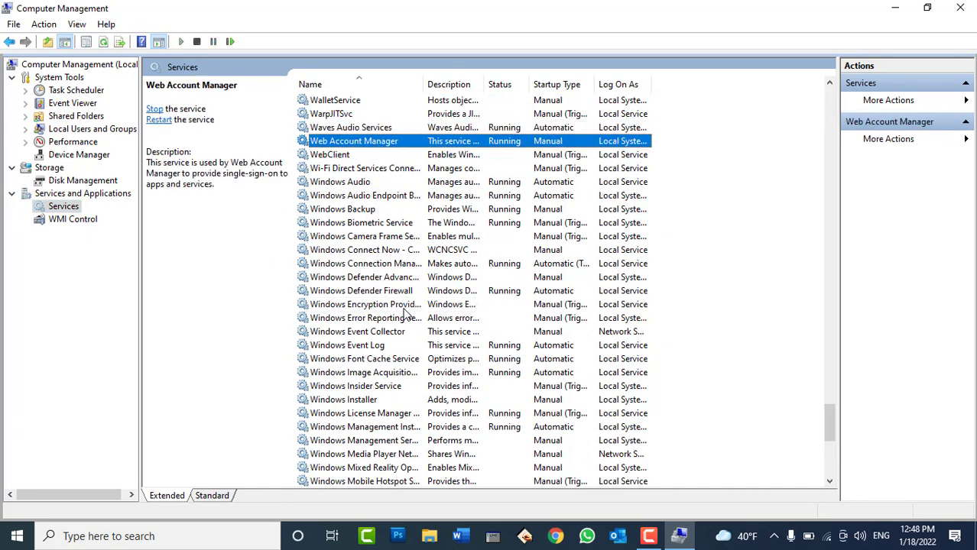
key("Down")
key("Down")
key("Down")
key("Down")
key("Down")
key("Down")
key("Down")
key("Down")
key("Down")
key("Down")
key("Down")
key("Down")
key("Down")
key("Down")
key("Down")
key("Down")
key("Down")
key("Down")
key("Down")
key("Down")
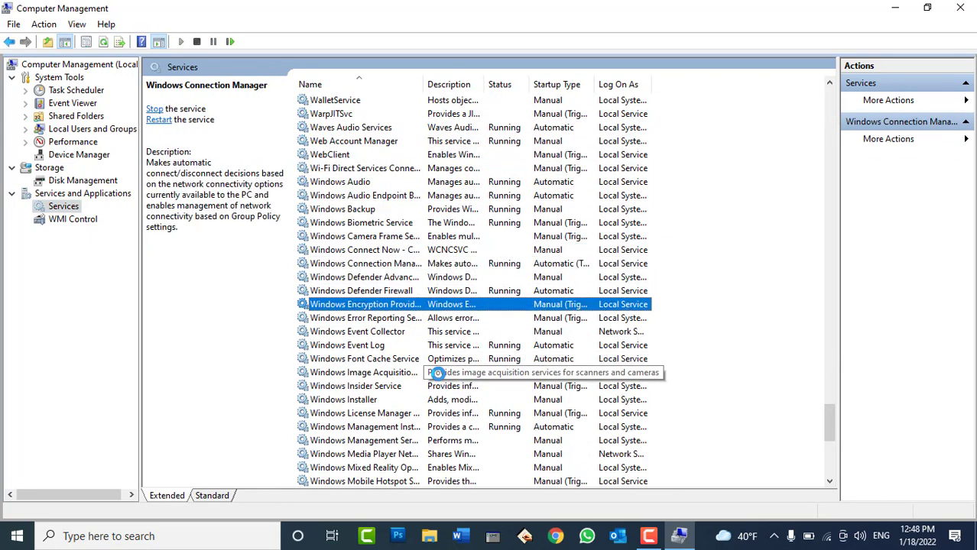
key("Down")
key("Down")
key("Down")
key("Down")
key("Down")
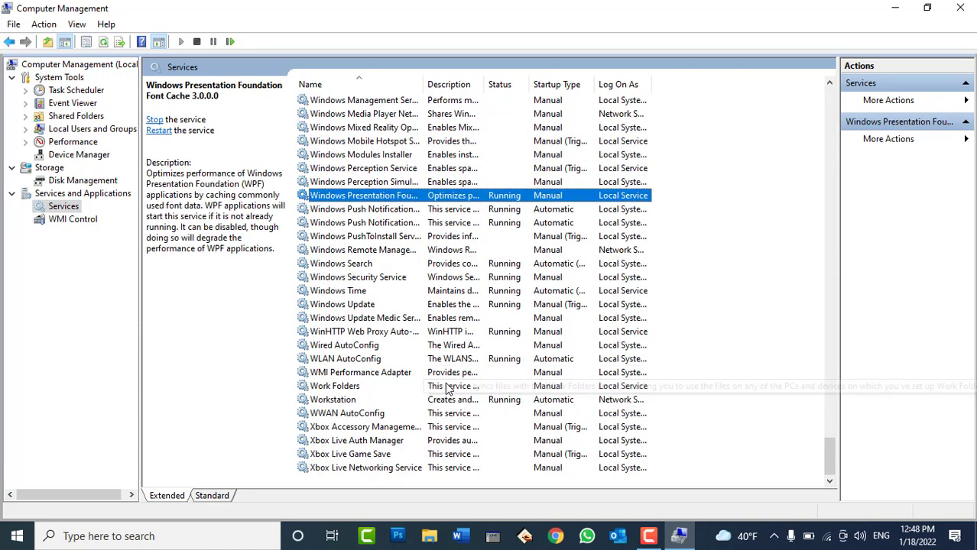
left_click(363, 305)
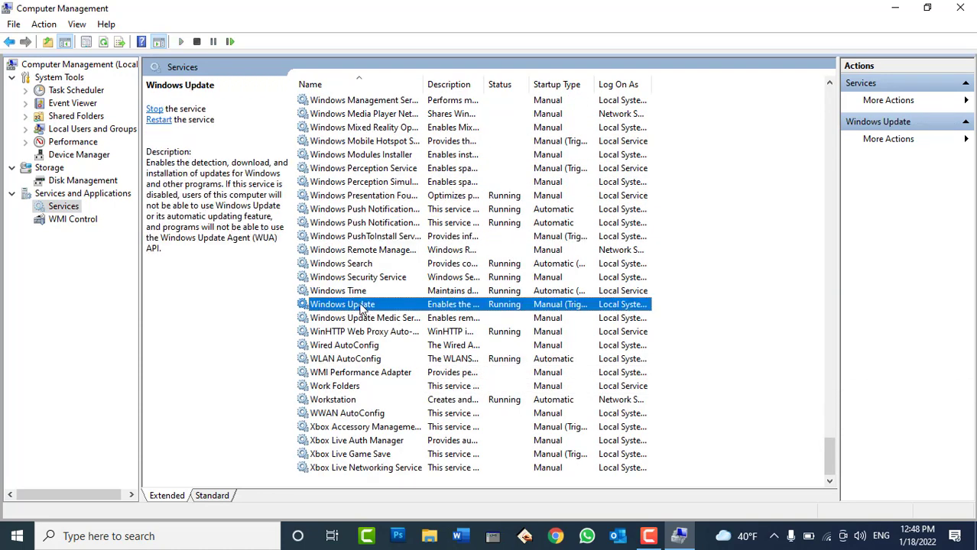
Stop the running Windows Update service from its properties
double_click(363, 305)
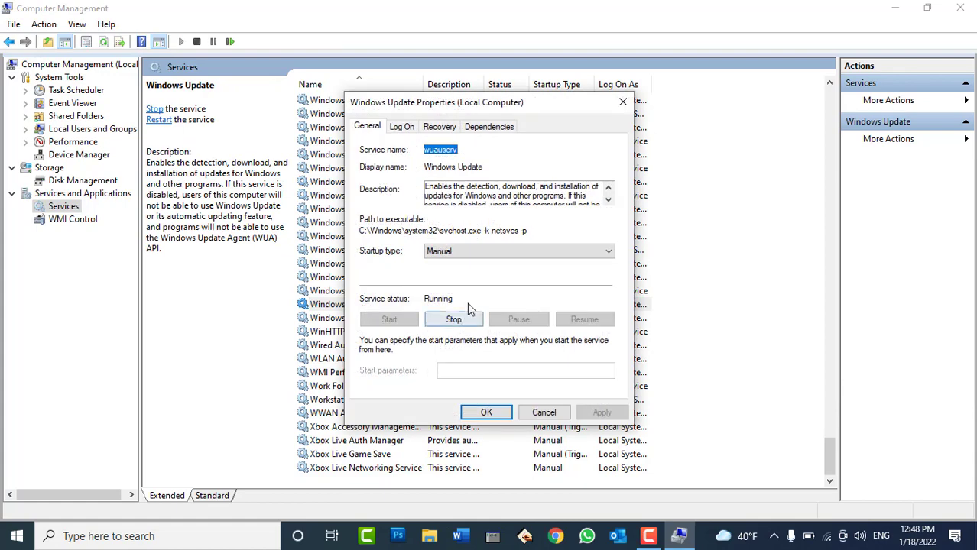
left_click(462, 253)
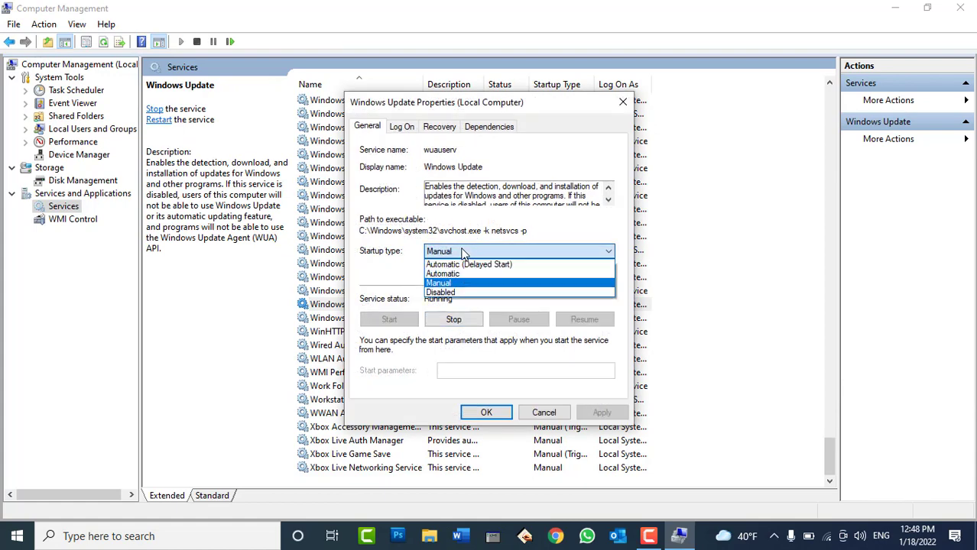
left_click(452, 294)
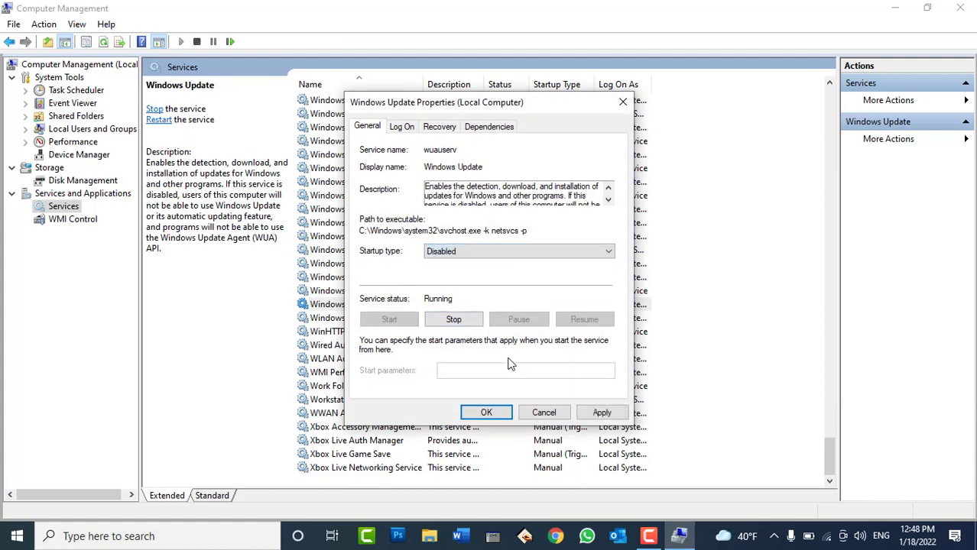
left_click(470, 321)
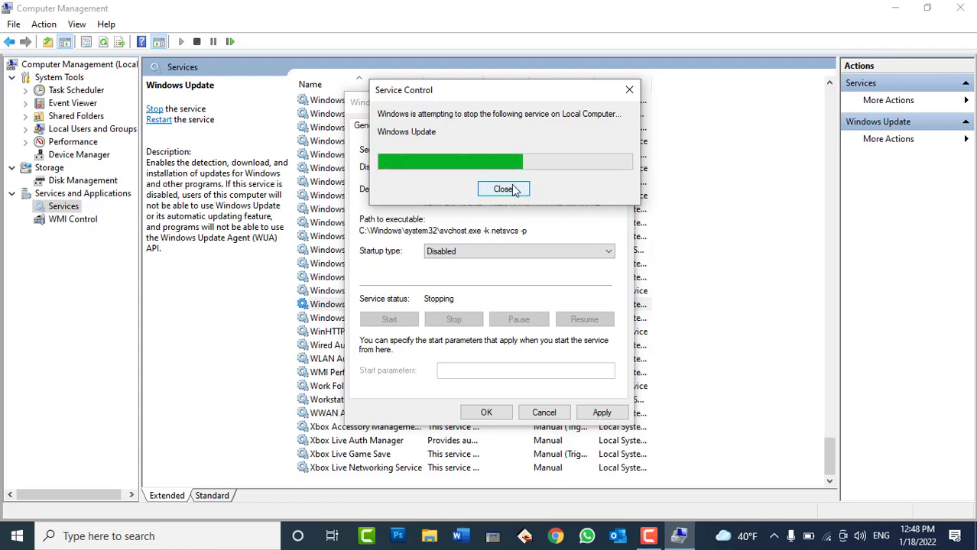
left_click(514, 189)
Set Windows Update's startup type to Manual and save the properties
left_click(471, 251)
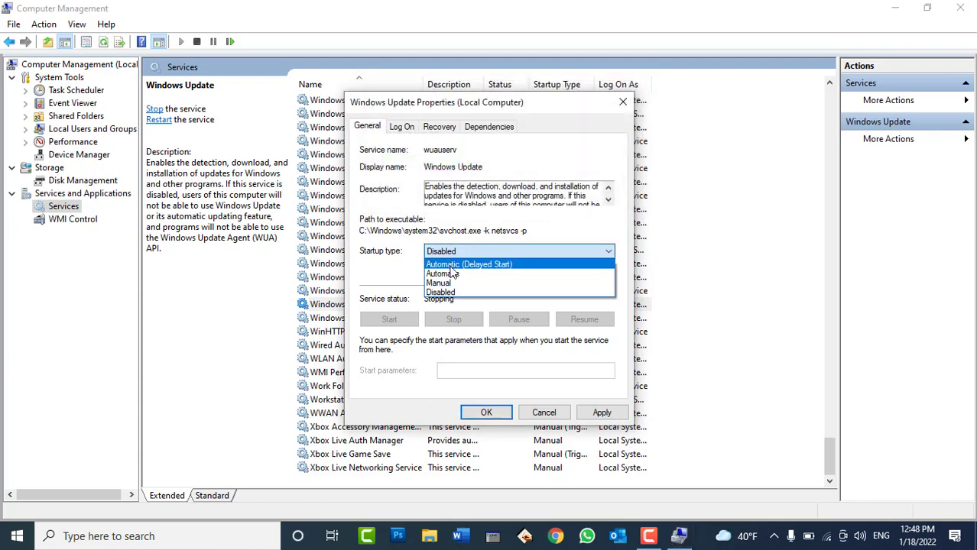
left_click(452, 273)
key("alt+Down")
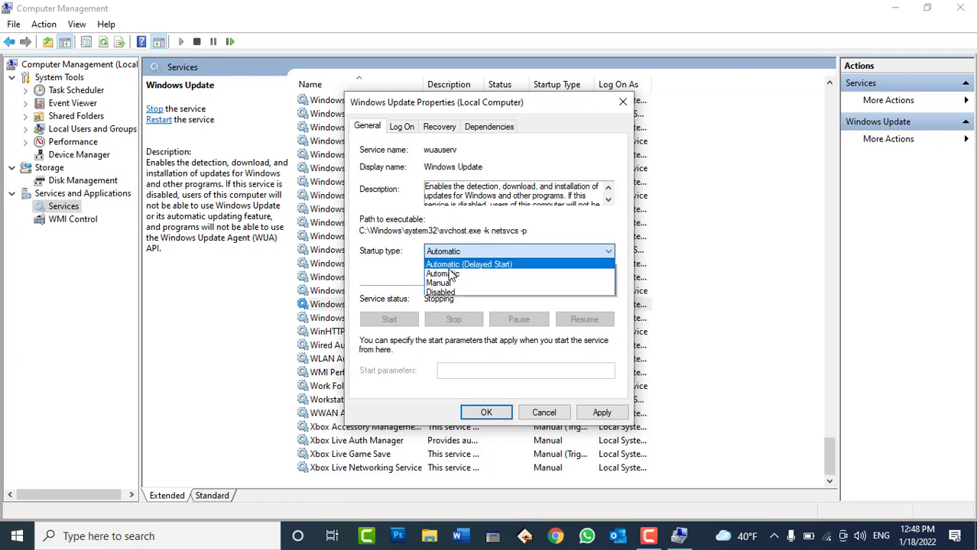
left_click(443, 283)
left_click(596, 412)
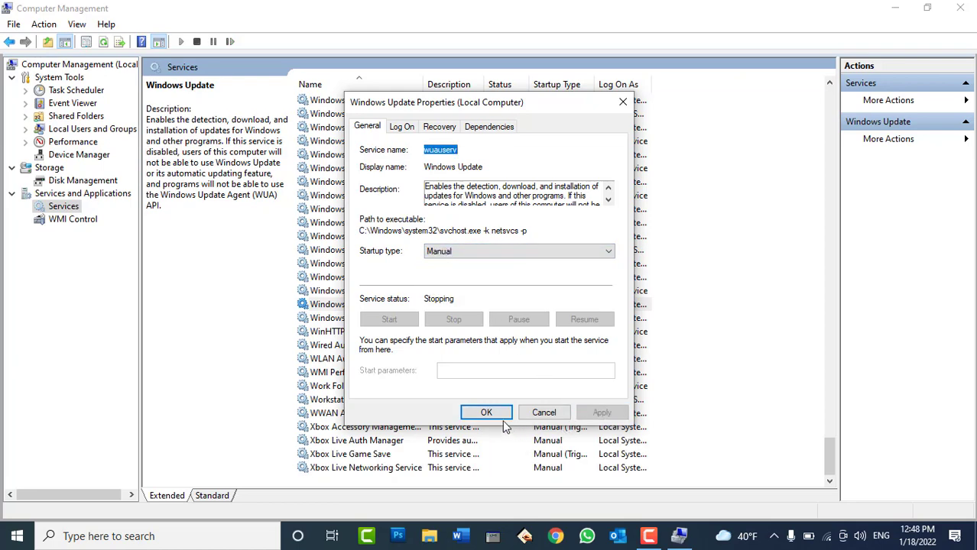
left_click(476, 416)
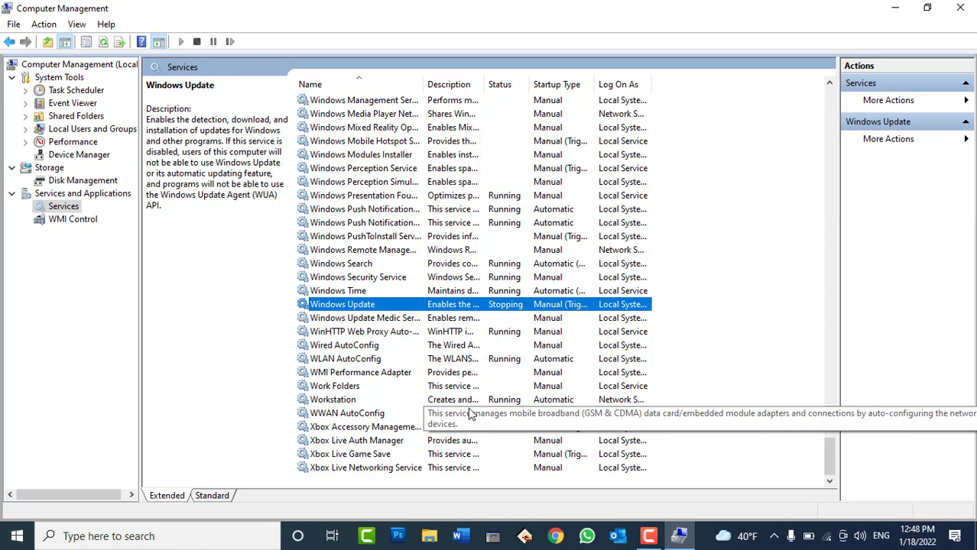
Close Computer Management and permanently delete the Data folder from the desktop
left_click(961, 8)
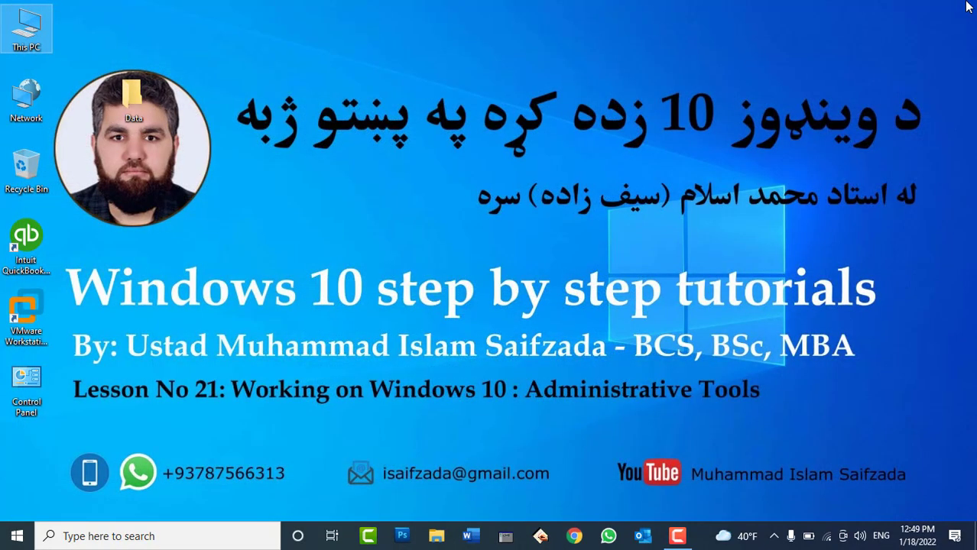
left_click(132, 96)
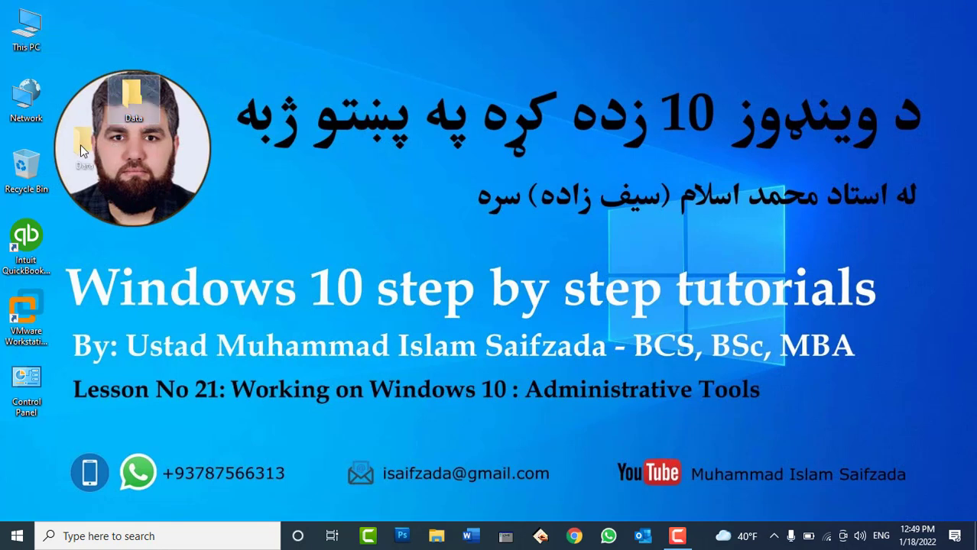
key("Delete")
right_click(32, 174)
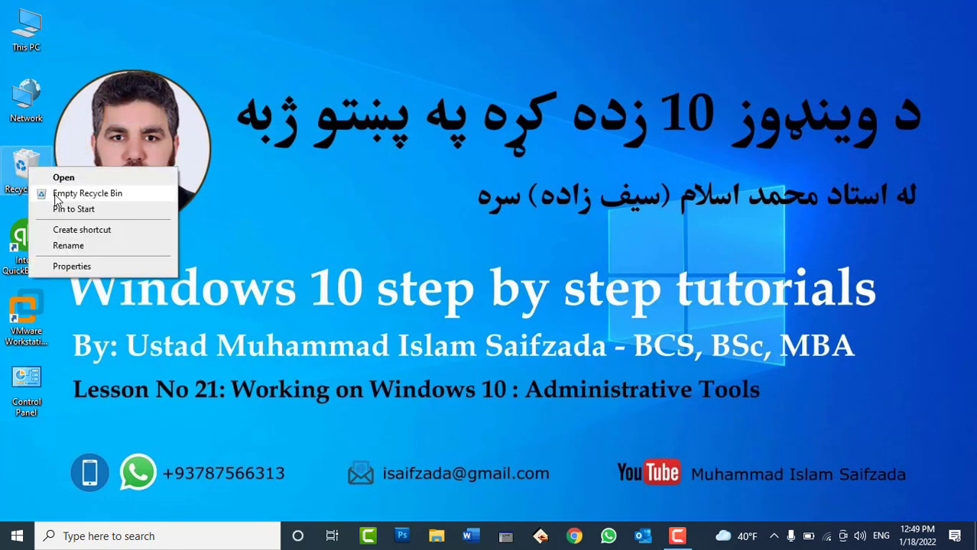
left_click(77, 195)
left_click(522, 324)
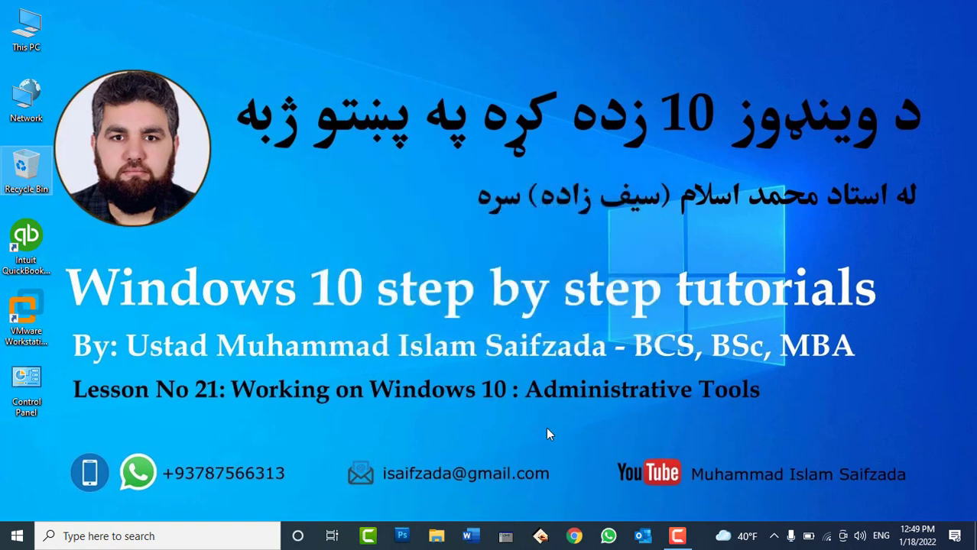